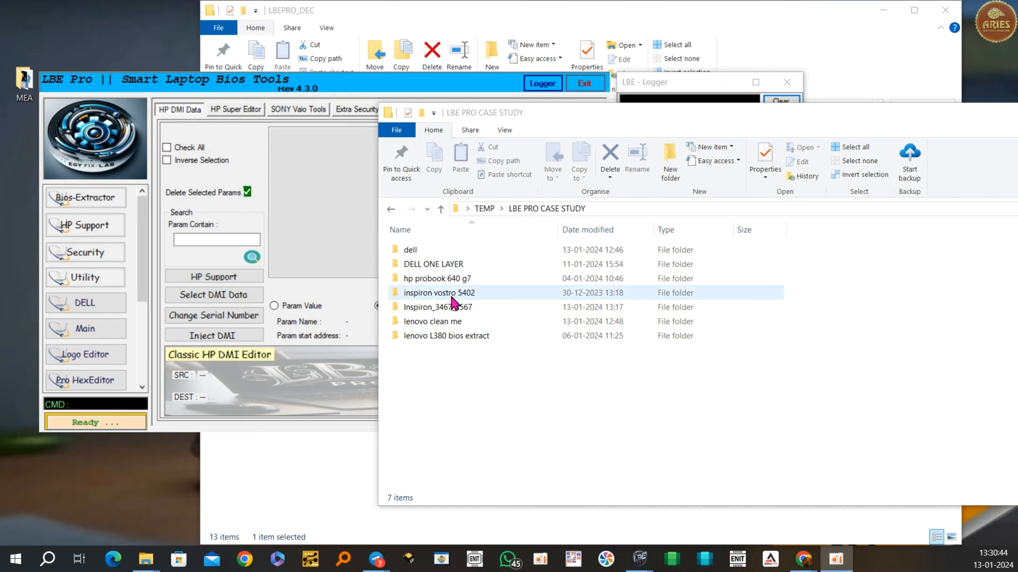
pyautogui.doubleClick(443, 265)
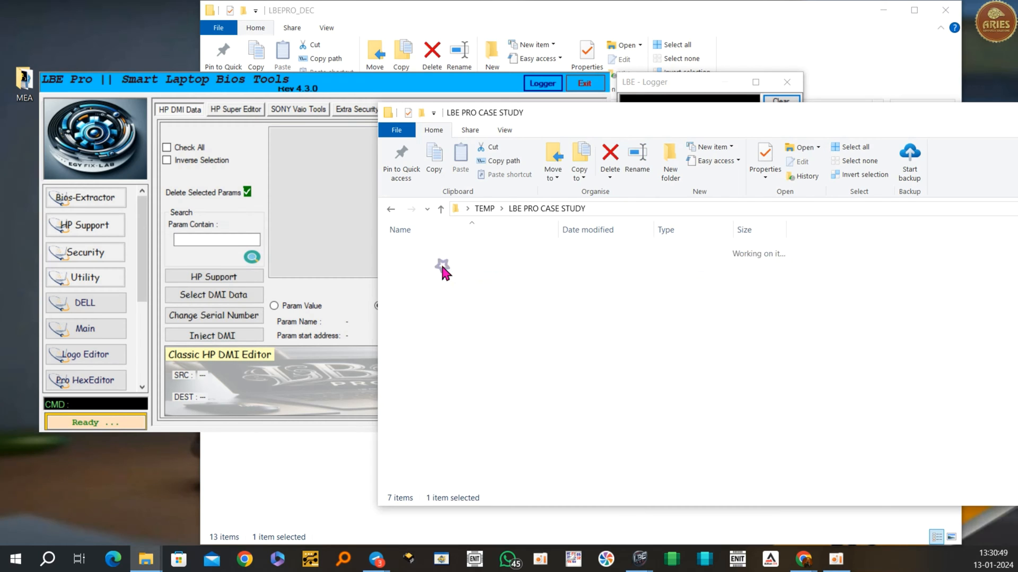
pyautogui.click(572, 211)
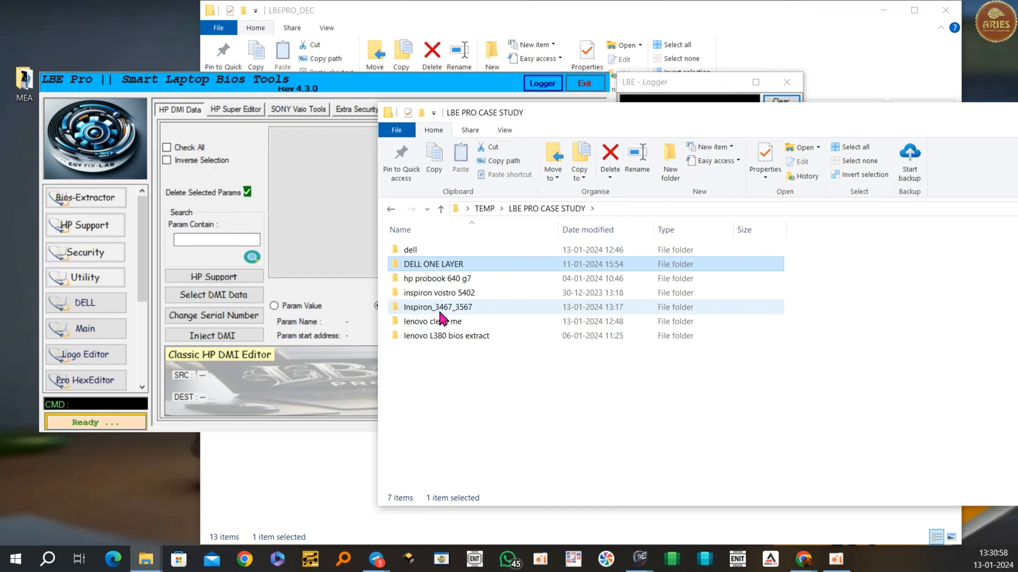
pyautogui.moveTo(445, 316)
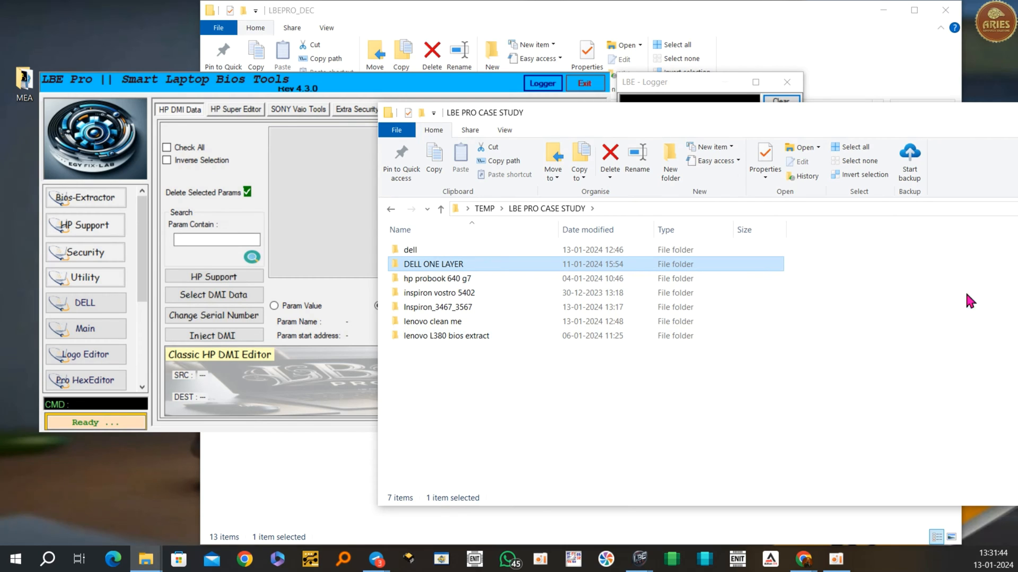
# Inspect the MEA folder inside LBEPRO_DEC, checking MEA.dat and MEA.exe, and return to the LBEPRO_DEC folder
pyautogui.click(617, 15)
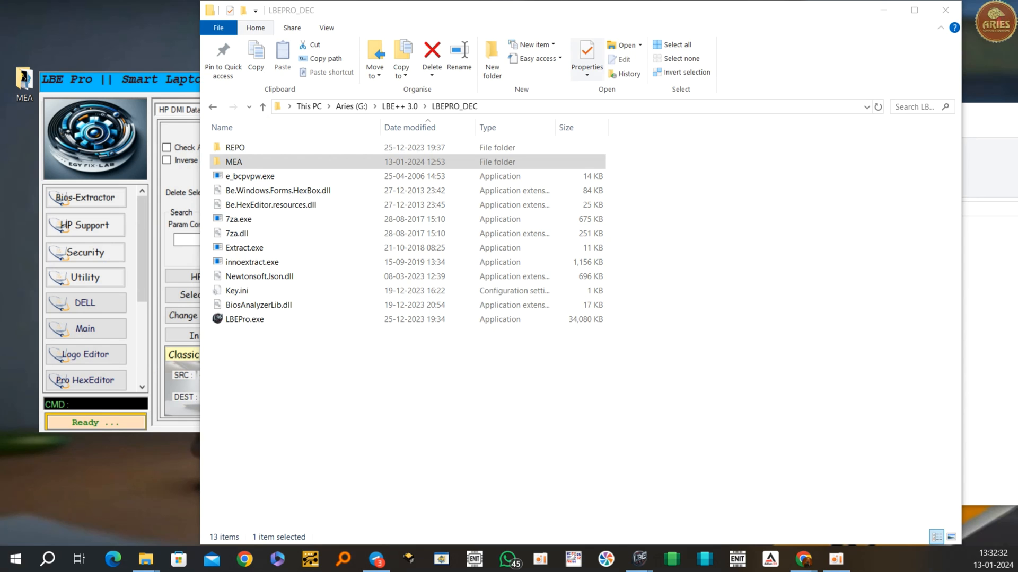
pyautogui.click(257, 167)
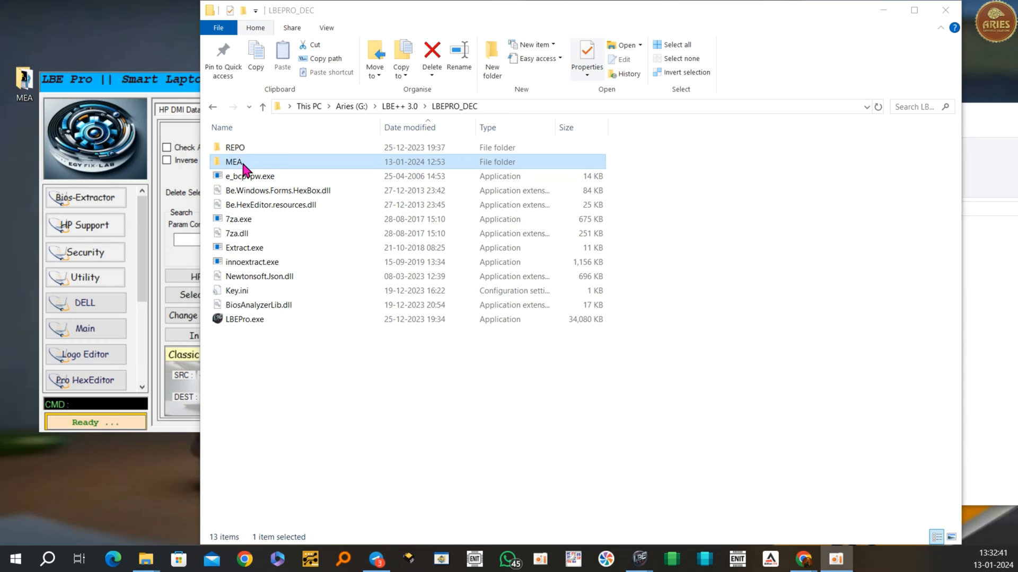
pyautogui.doubleClick(243, 168)
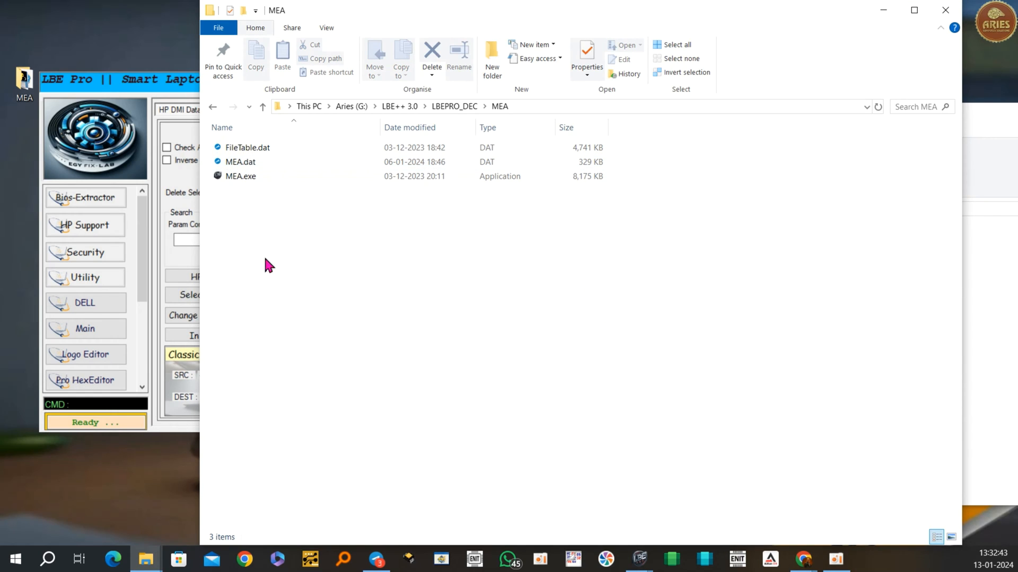
pyautogui.click(234, 178)
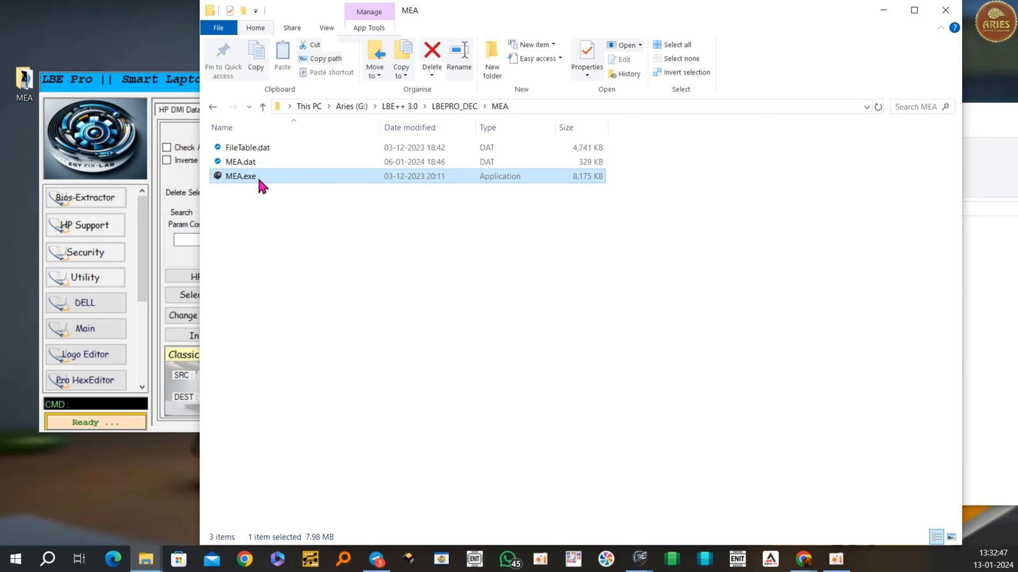
pyautogui.click(248, 165)
pyautogui.click(247, 176)
pyautogui.click(452, 106)
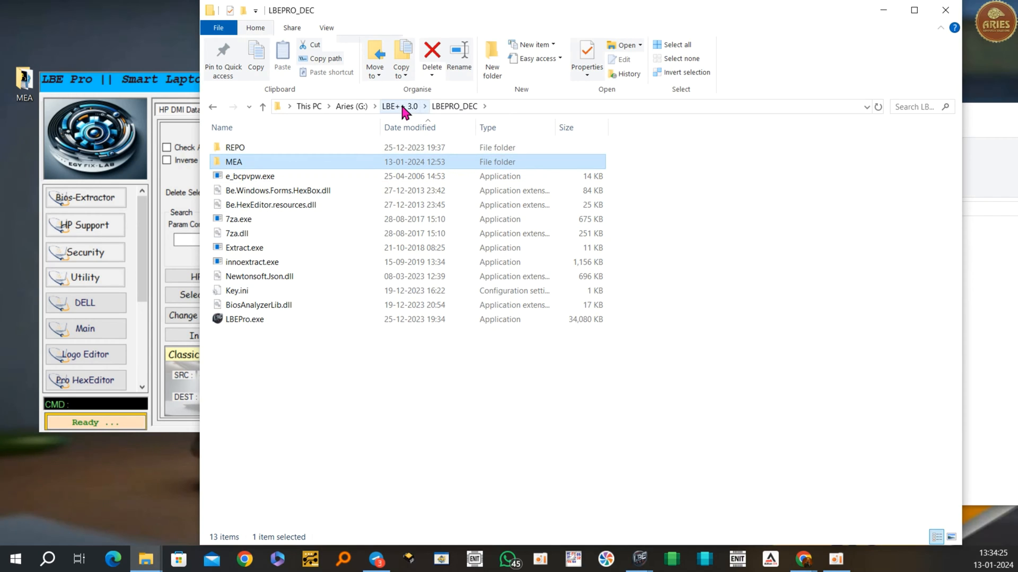
# Switch to Telegram and jump to the pinned LBEPro.7z file in the LBE++ Community group
pyautogui.click(375, 562)
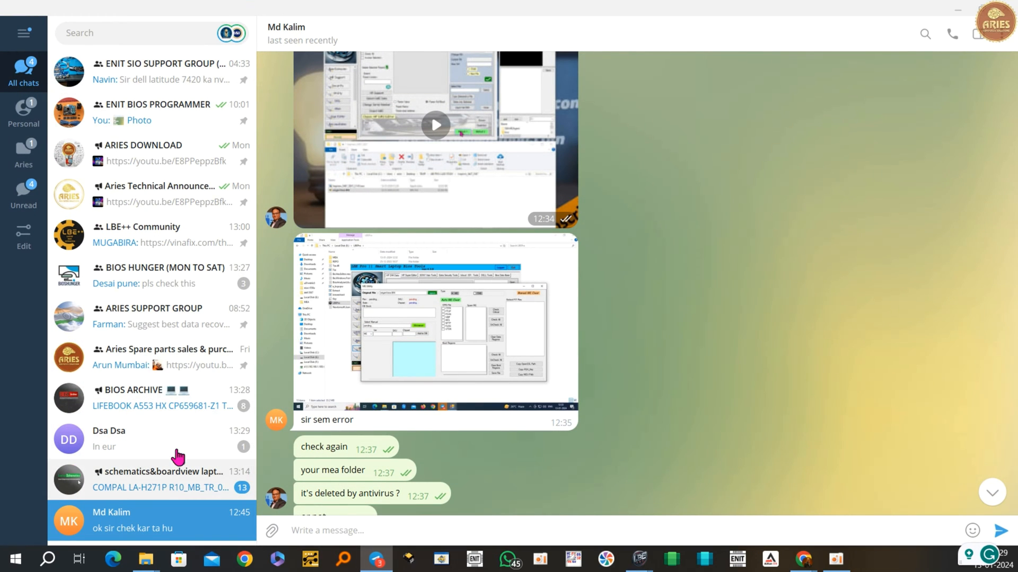
pyautogui.click(158, 253)
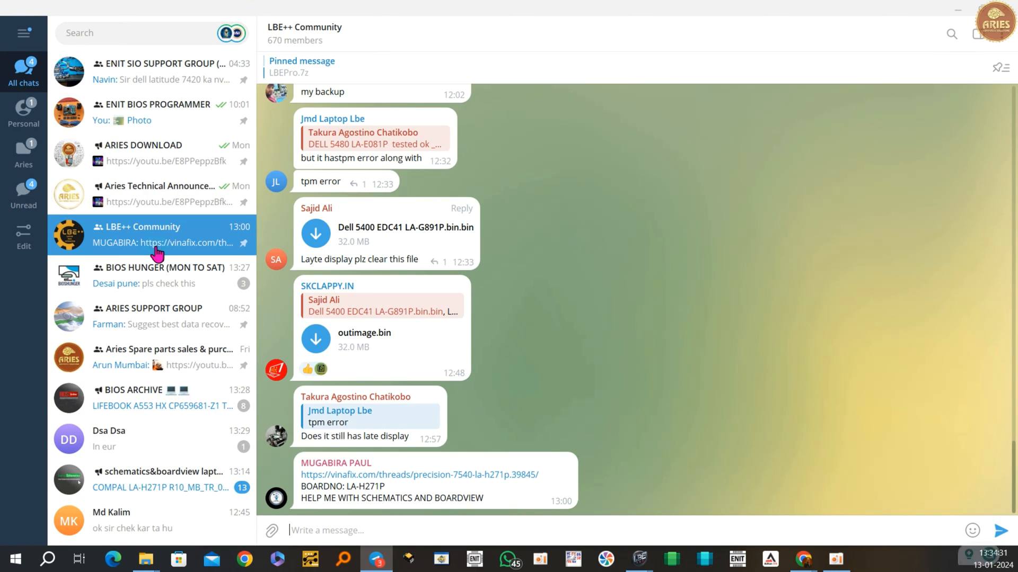
pyautogui.click(289, 68)
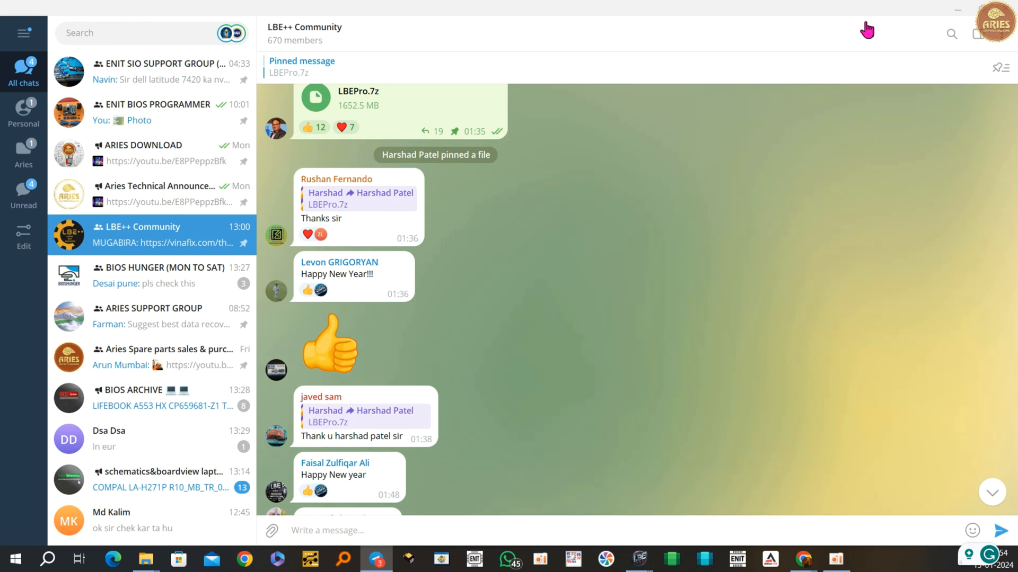
# Return to the LBEPRO_DEC folder in File Explorer and recheck the MEA folder's files
pyautogui.click(955, 13)
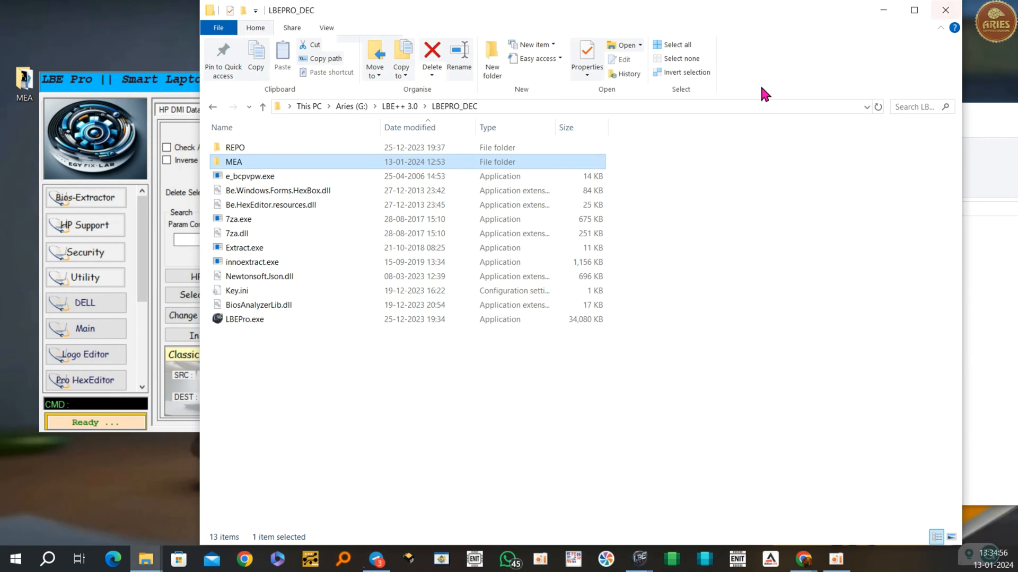
pyautogui.doubleClick(243, 163)
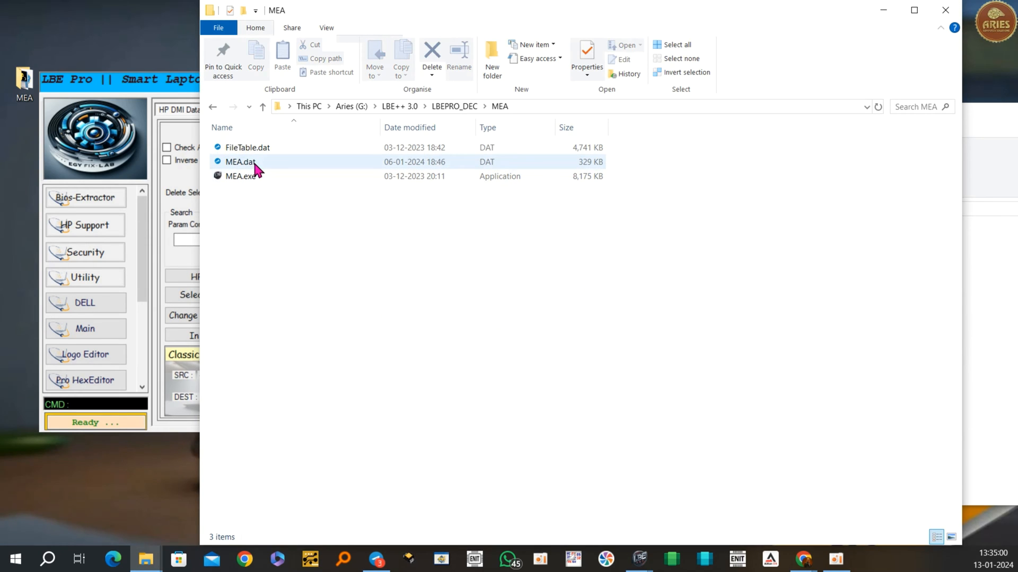
pyautogui.click(453, 106)
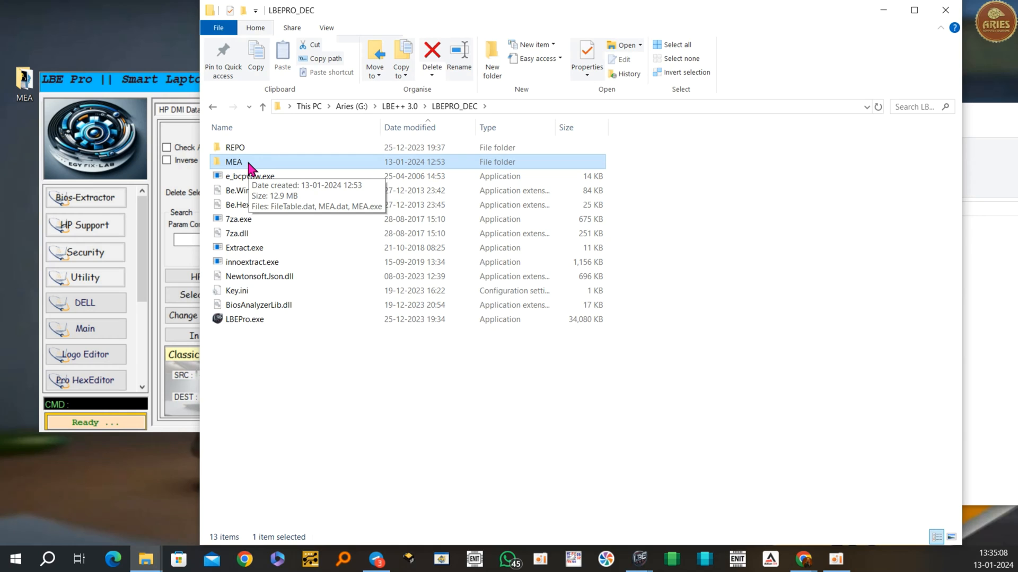
# Switch to Chrome and review the Google video results on excluding files and folders from Net Protector and other antivirus programs
pyautogui.click(803, 559)
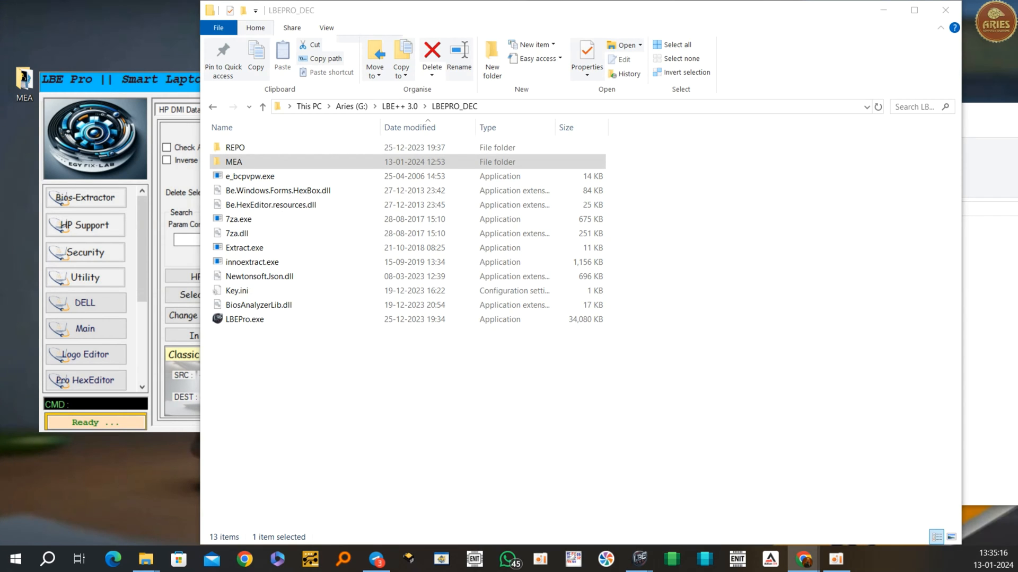
pyautogui.click(804, 559)
pyautogui.moveTo(0, 9); pyautogui.dragTo(809, 1)
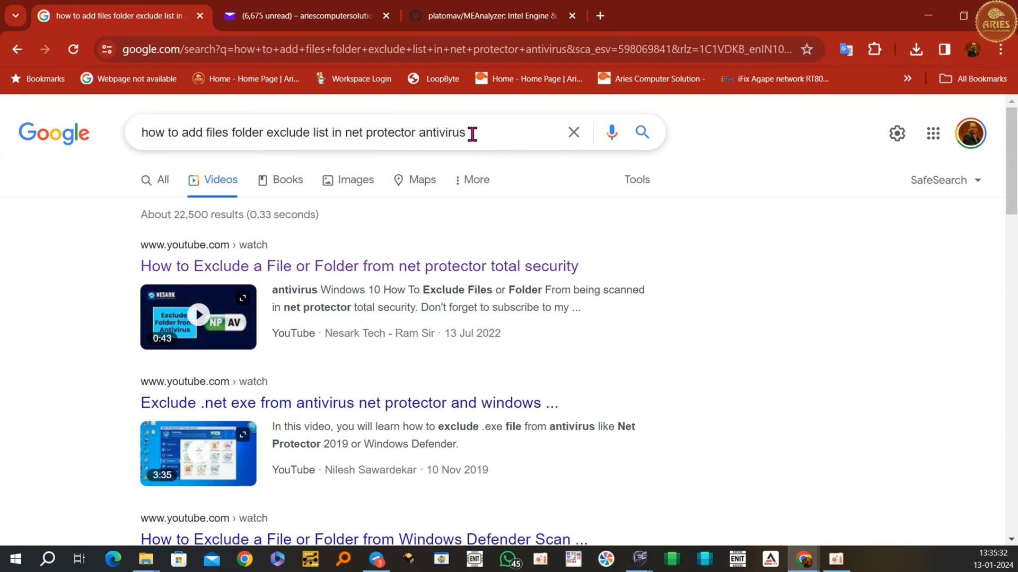
pyautogui.moveTo(348, 133); pyautogui.dragTo(416, 134)
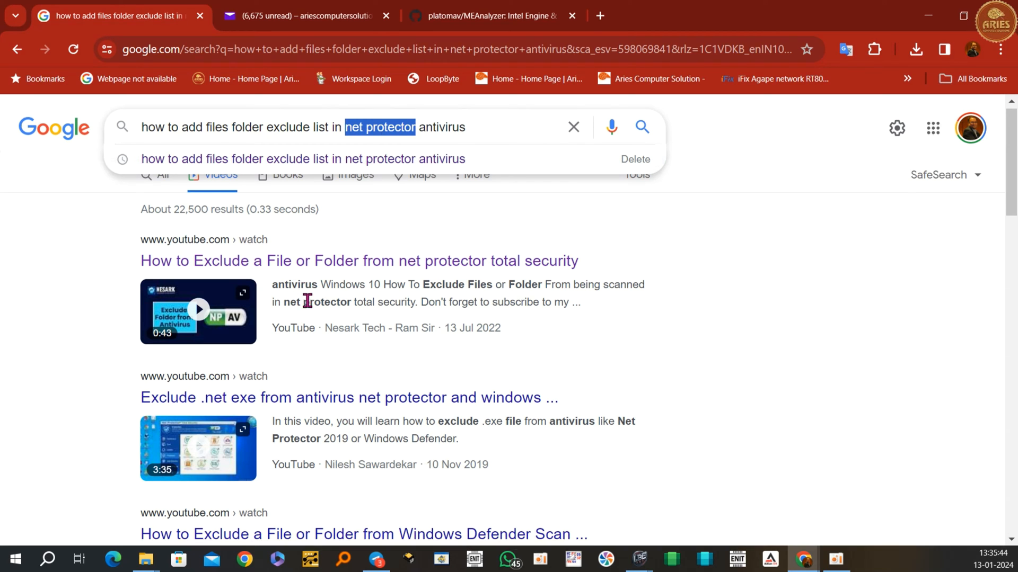
pyautogui.scroll(-5, 334, 334)
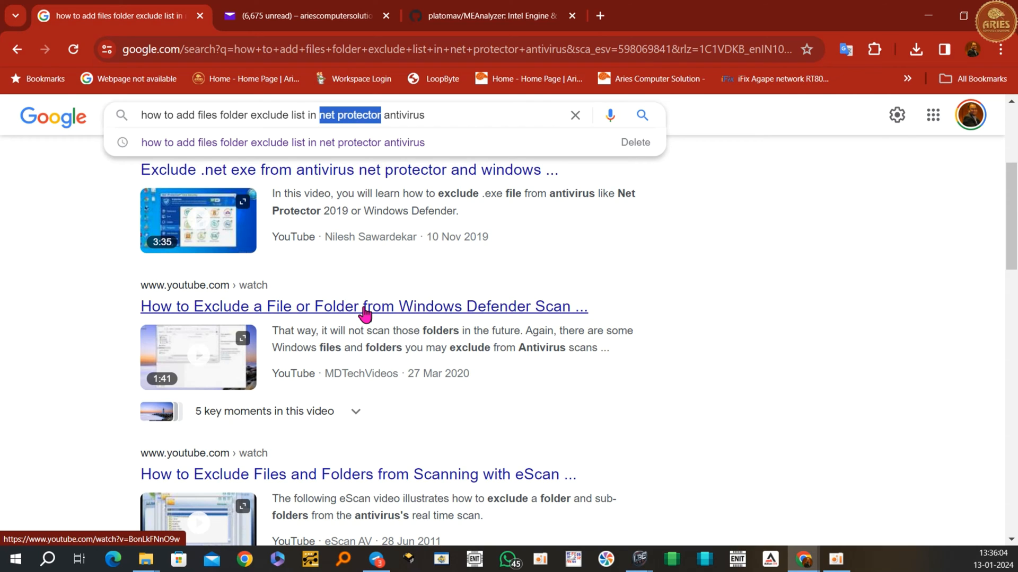
pyautogui.scroll(-3, 361, 276)
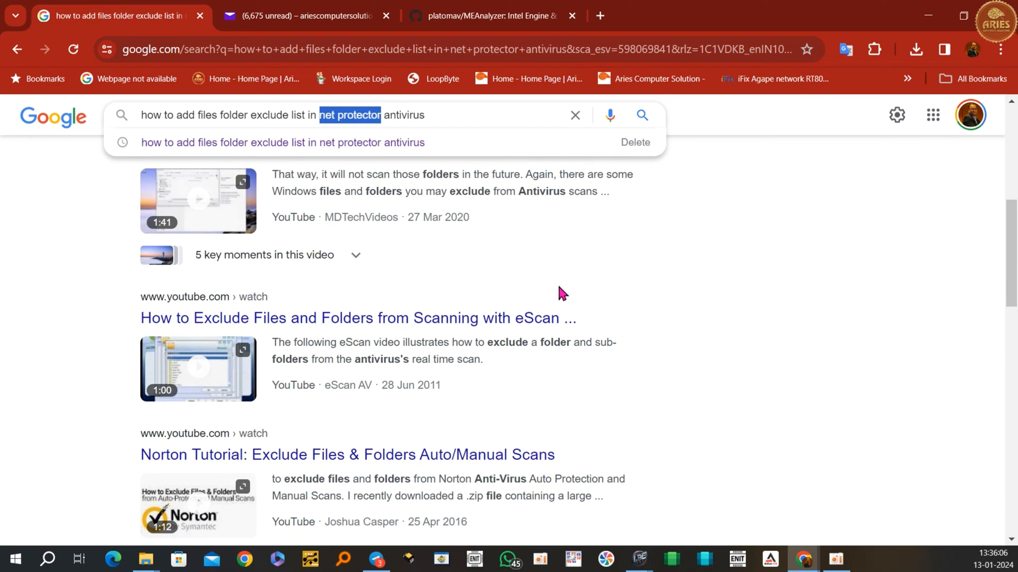
pyautogui.scroll(-3, 432, 416)
pyautogui.scroll(-1, 371, 337)
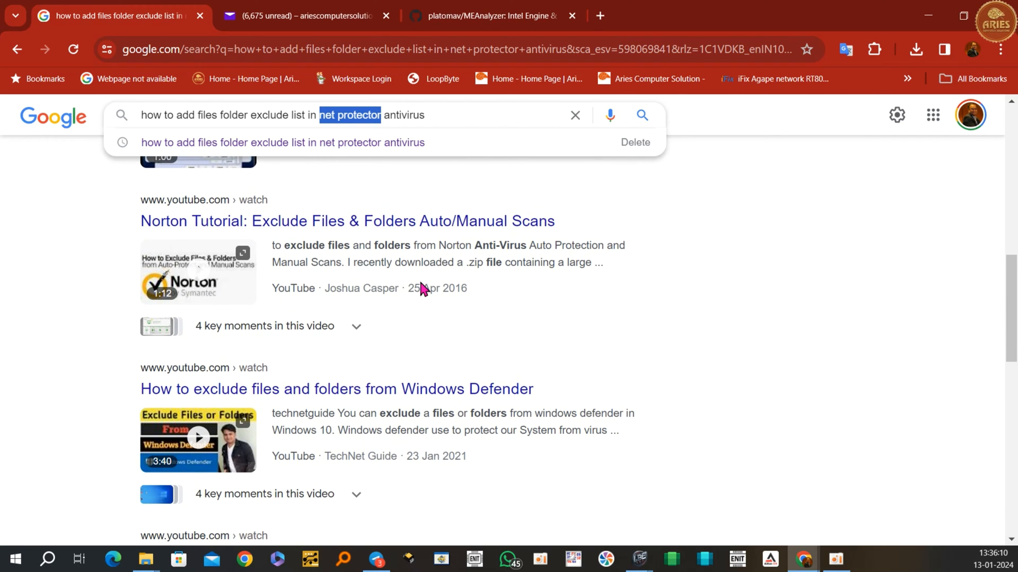
pyautogui.scroll(-3, 437, 429)
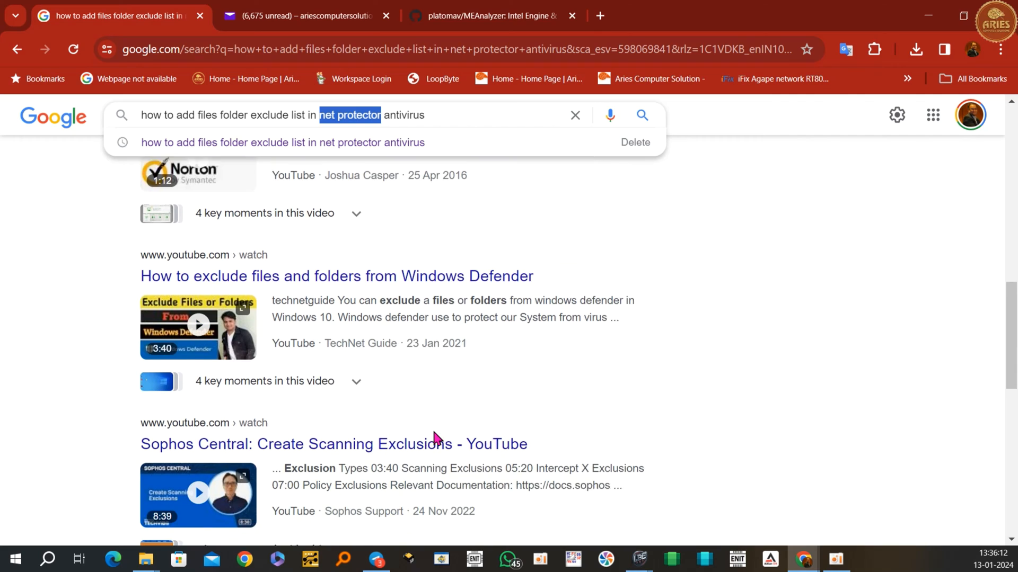
pyautogui.click(928, 16)
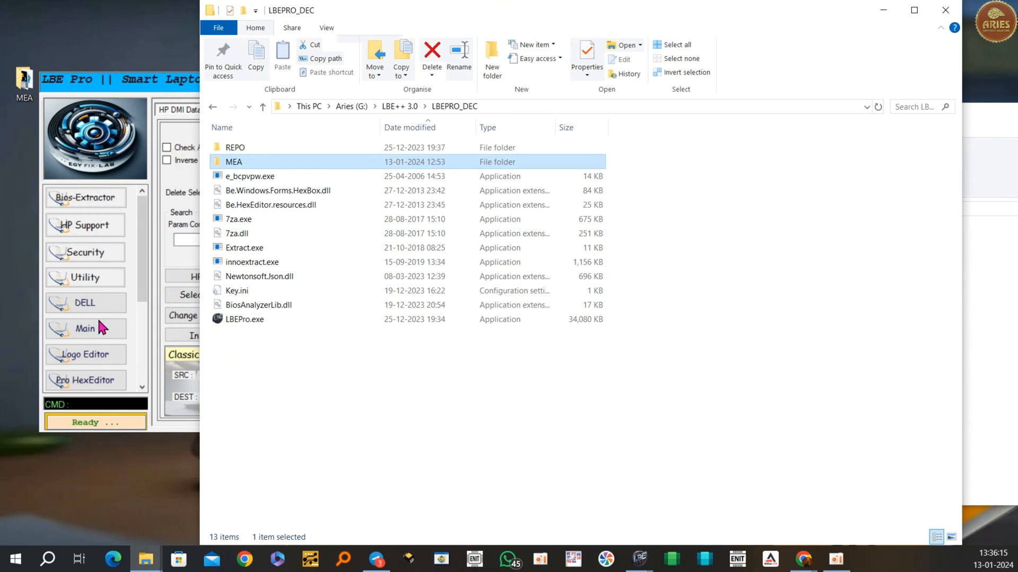
# Reopen the MEA folder, switch to LBE Pro and show its console command list with the ? command
pyautogui.doubleClick(238, 164)
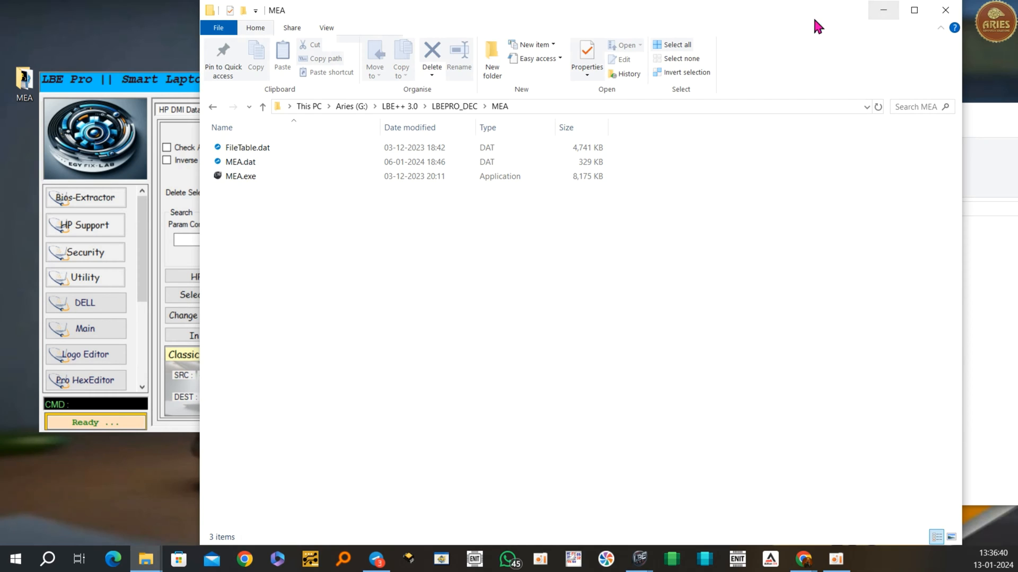
pyautogui.click(120, 79)
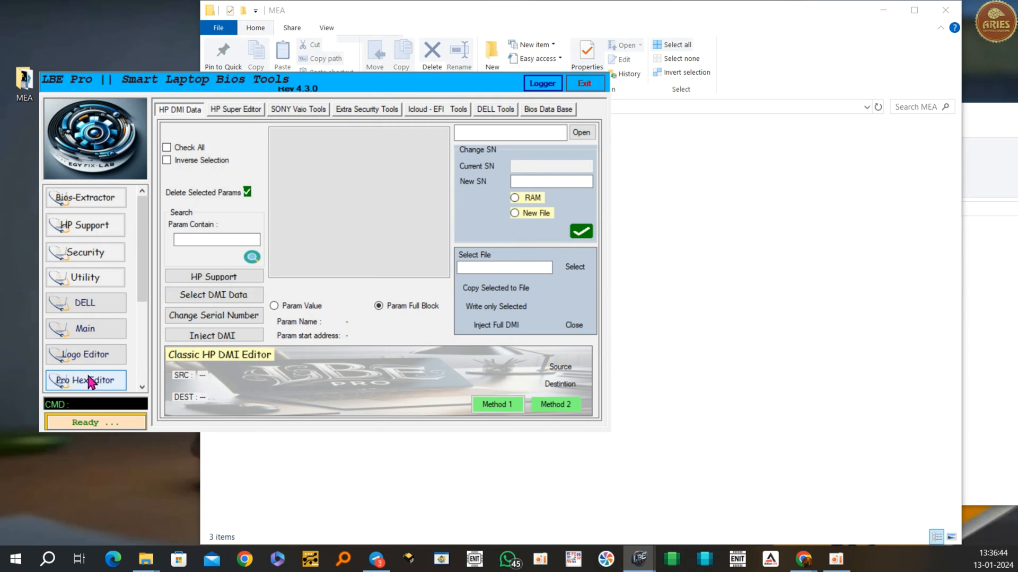
pyautogui.click(91, 402)
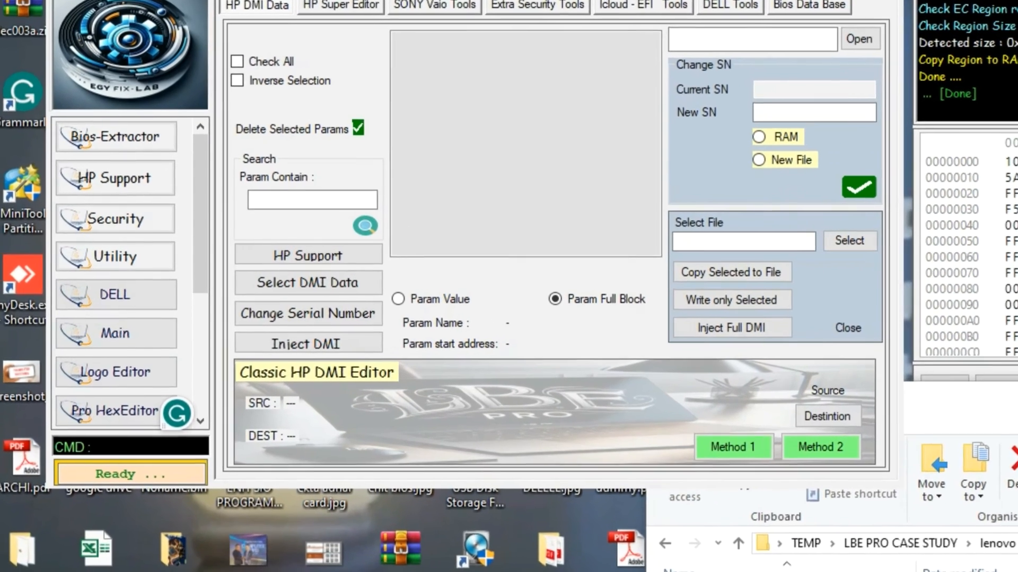
pyautogui.write('ME')
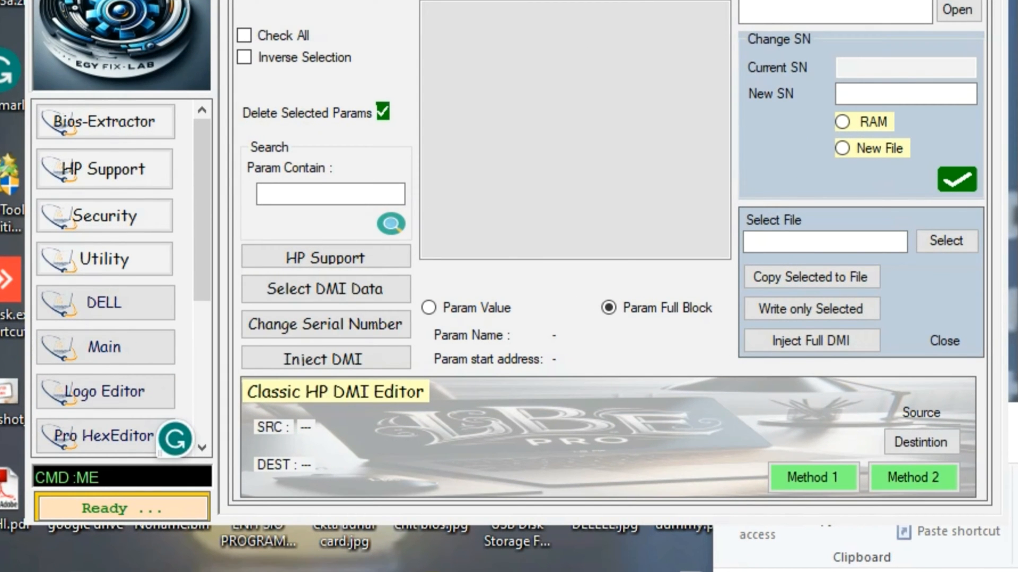
pyautogui.press('BackSpace')
pyautogui.press('BackSpace')
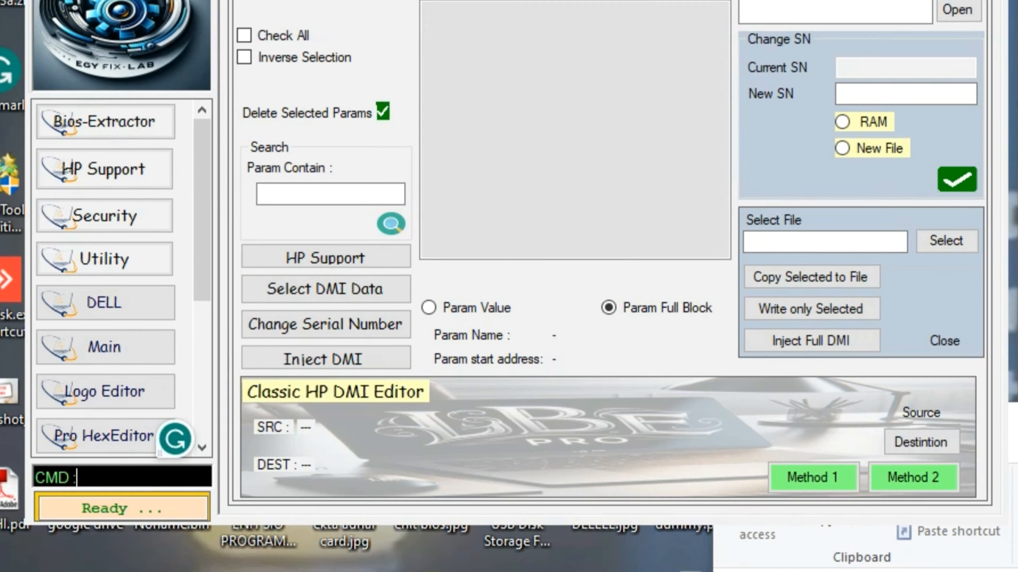
pyautogui.write('HELP')
pyautogui.press('BackSpace')
pyautogui.press('BackSpace')
pyautogui.press('BackSpace')
pyautogui.press('BackSpace')
pyautogui.write('?')
pyautogui.press('Return')
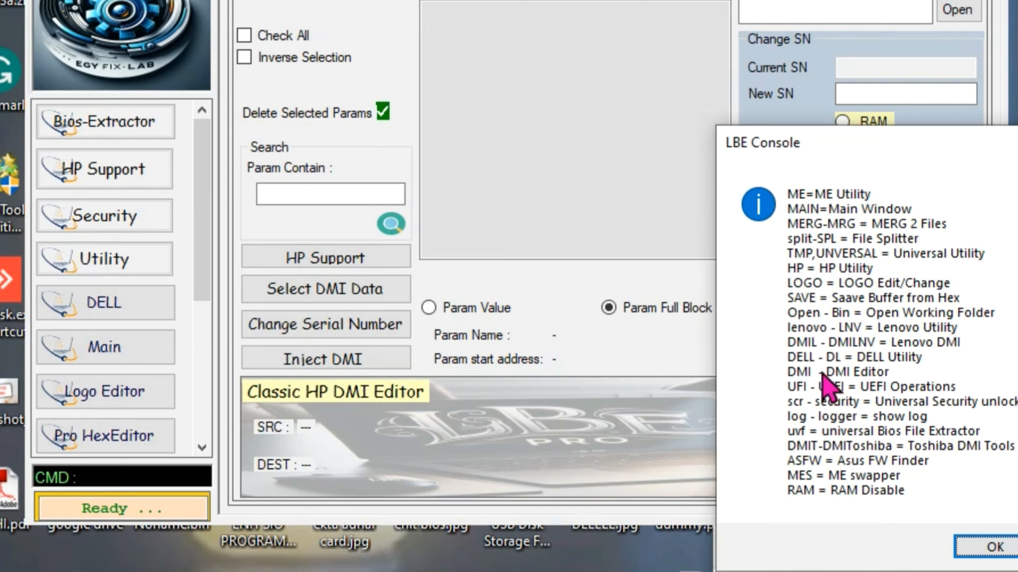
pyautogui.click(991, 547)
# Open the ME Utility by running the ME command in the LBE Pro command line
pyautogui.click(154, 481)
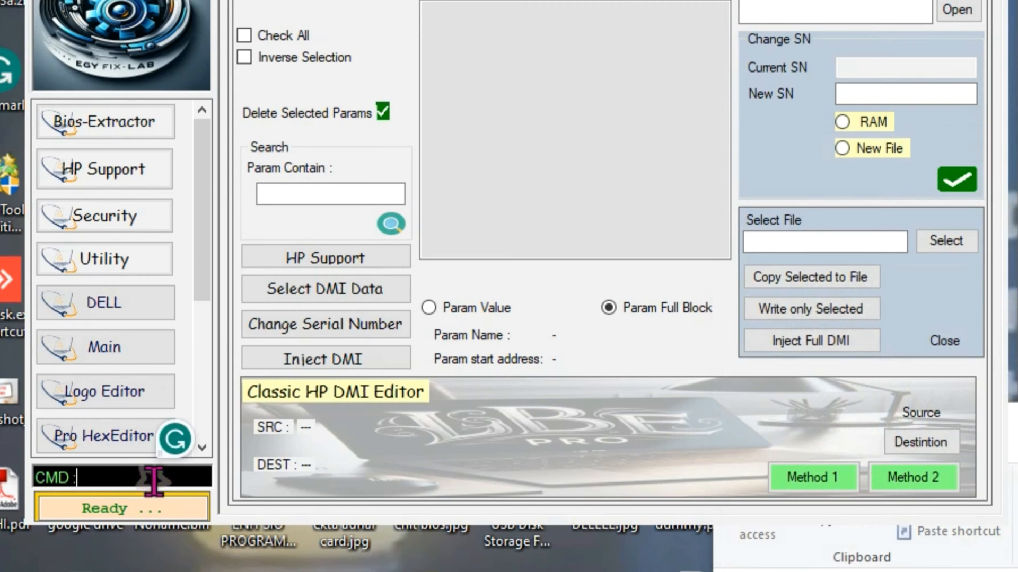
pyautogui.write('ME')
pyautogui.press('Return')
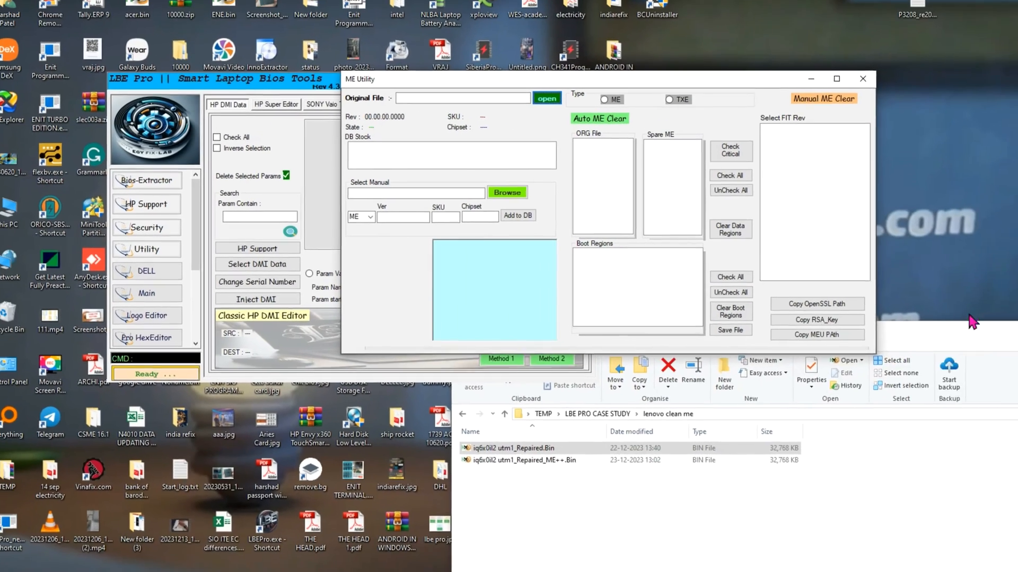
# Load iq6x0il2 utm1_Repaired.Bin from the lenovo clean me folder into the ME Utility as the original file and dismiss the resulting dialogs
pyautogui.click(960, 334)
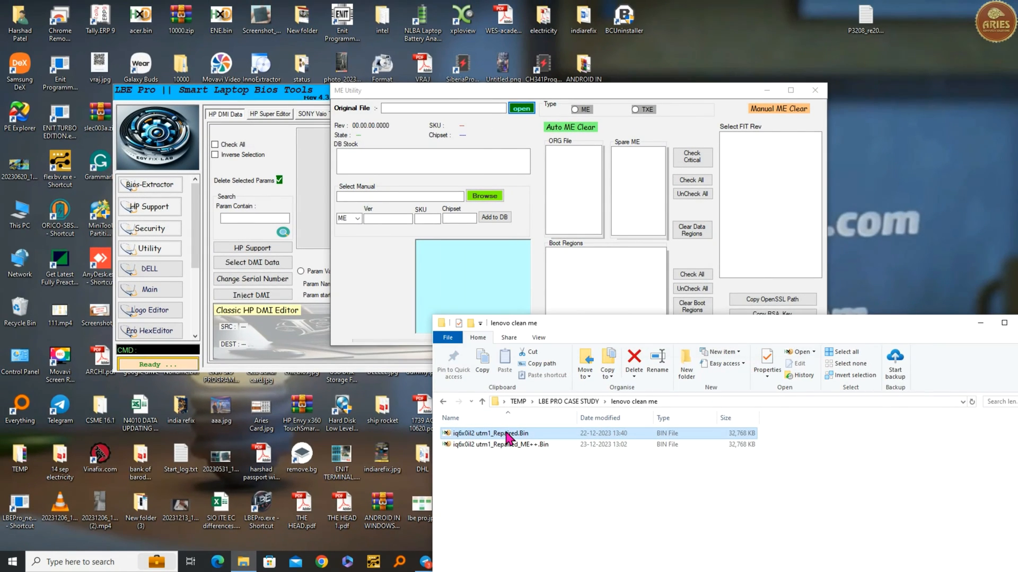
pyautogui.moveTo(508, 437); pyautogui.dragTo(510, 419)
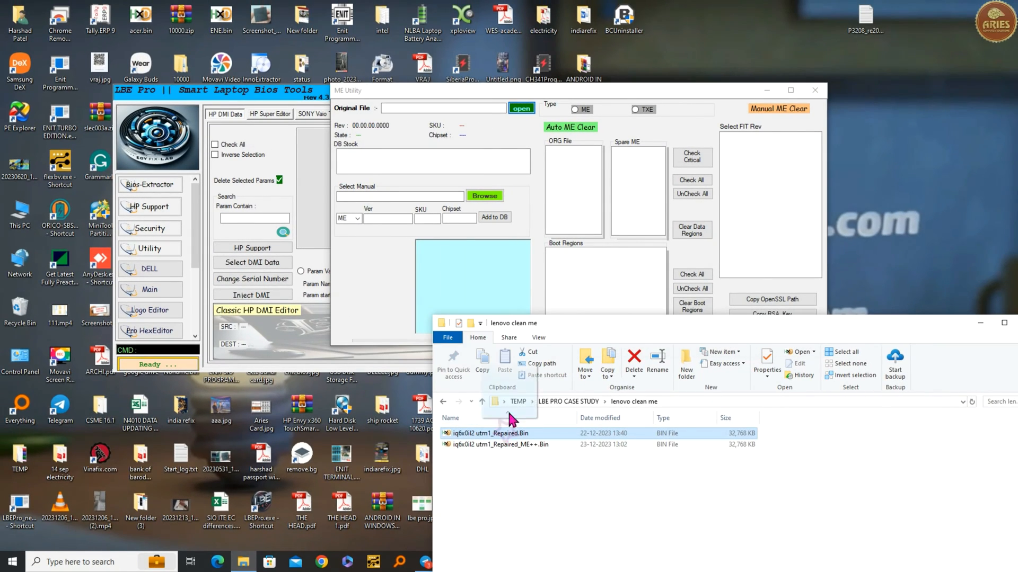
pyautogui.moveTo(427, 155); pyautogui.dragTo(425, 151)
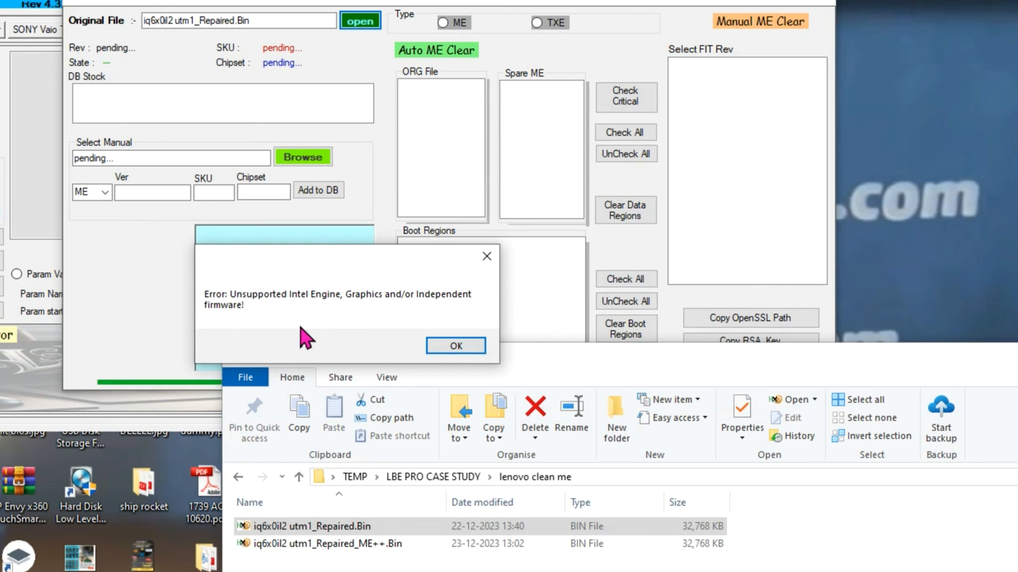
pyautogui.click(456, 348)
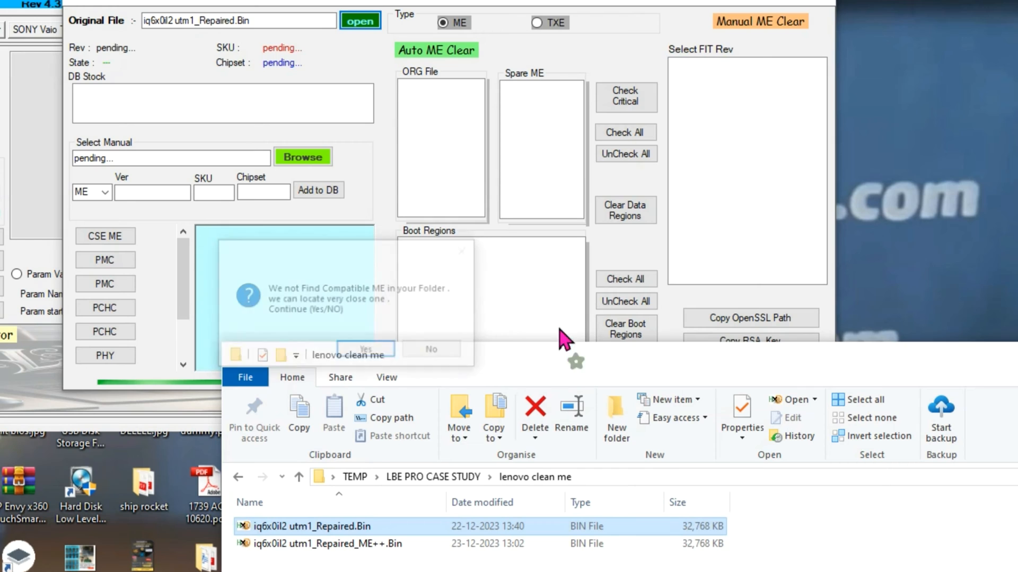
pyautogui.click(459, 350)
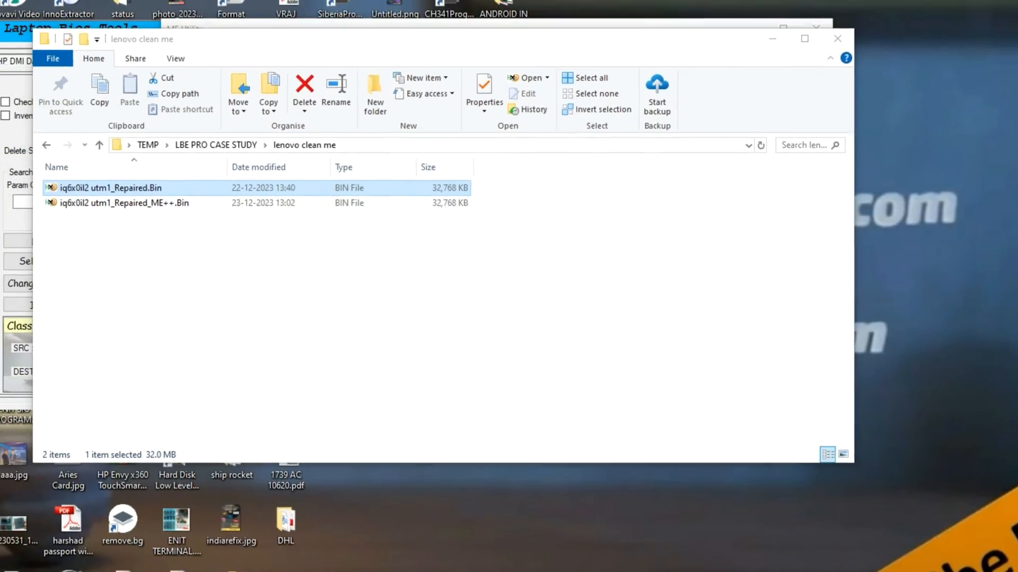
# Switch to Chrome and review the supported engine firmware families and versions table on the MEAnalyzer GitHub page
pyautogui.moveTo(746, 571)
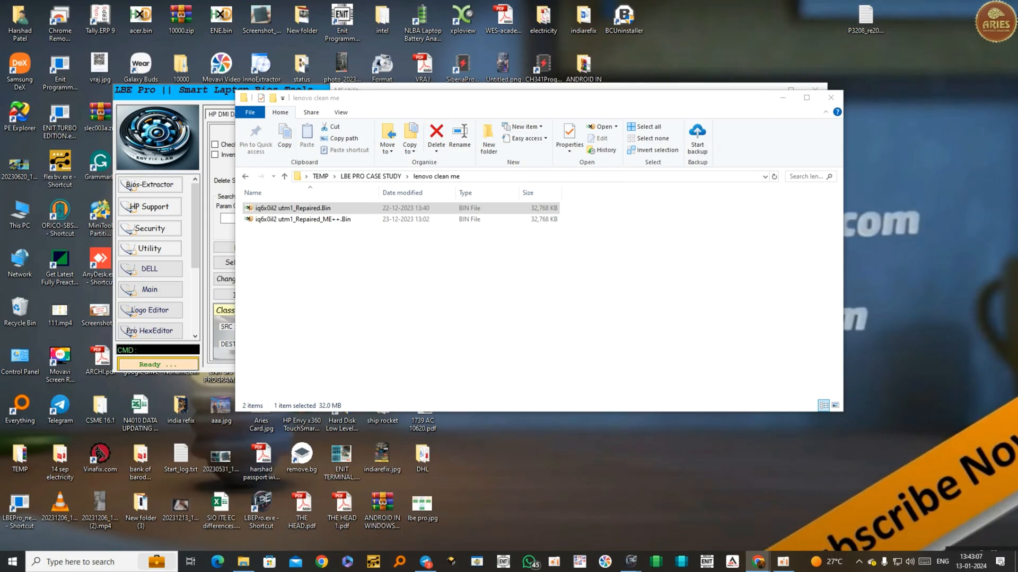
pyautogui.moveTo(1017, 90); pyautogui.dragTo(578, 2)
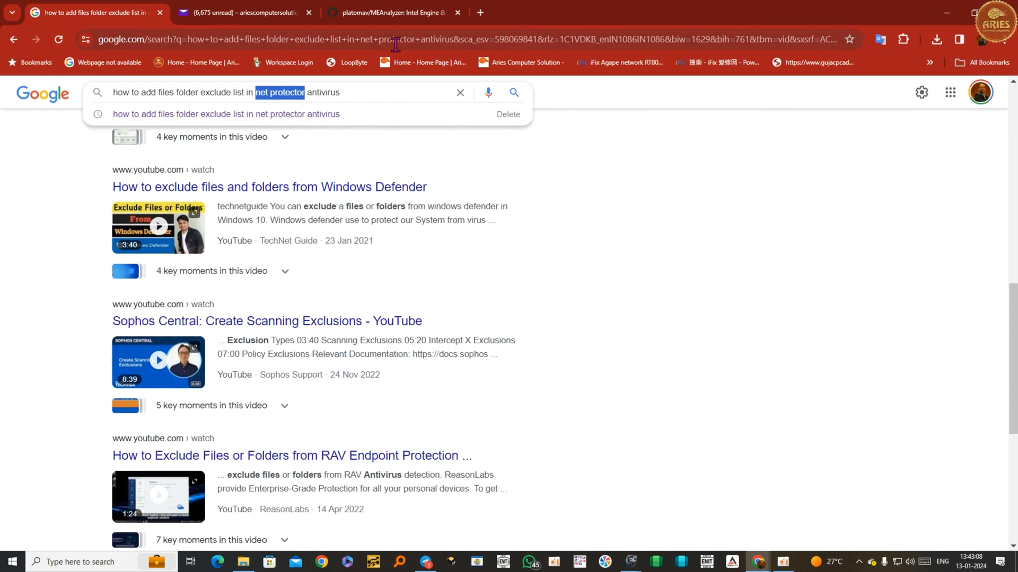
pyautogui.click(410, 15)
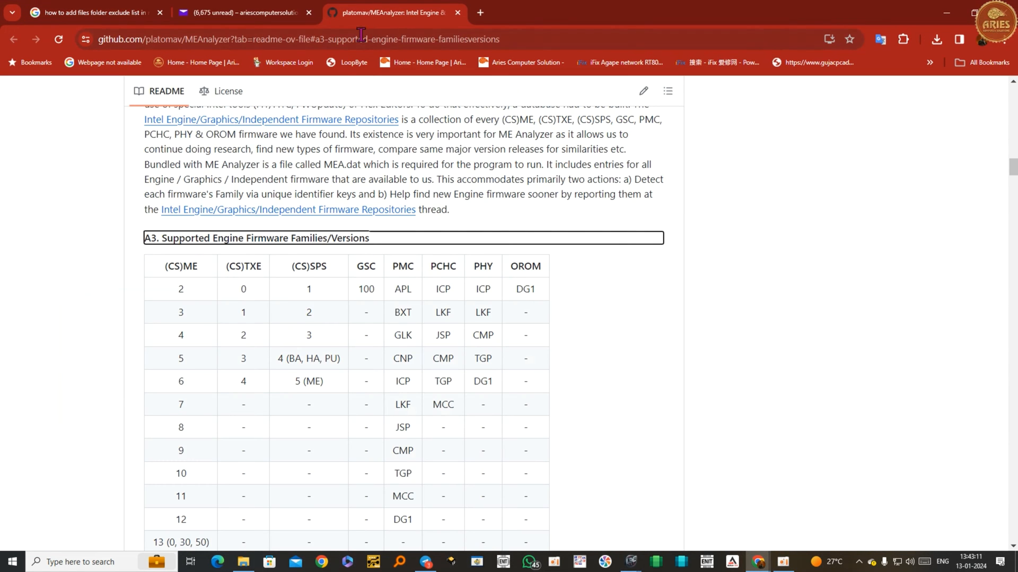
pyautogui.scroll(1, 216, 168)
pyautogui.scroll(1, 216, 168)
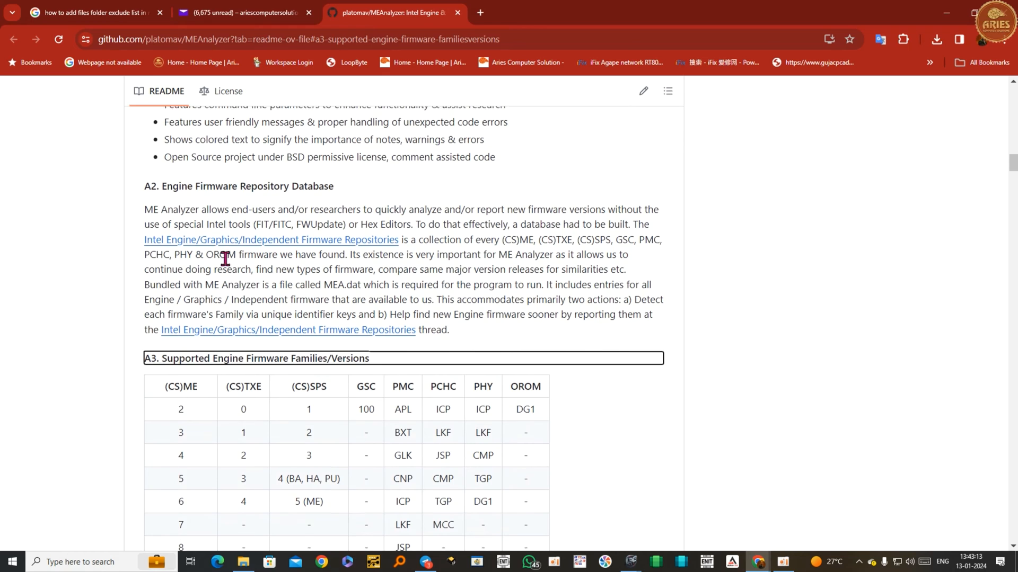
pyautogui.scroll(-2, 228, 257)
pyautogui.moveTo(143, 240); pyautogui.dragTo(310, 245)
pyautogui.scroll(-1, 311, 245)
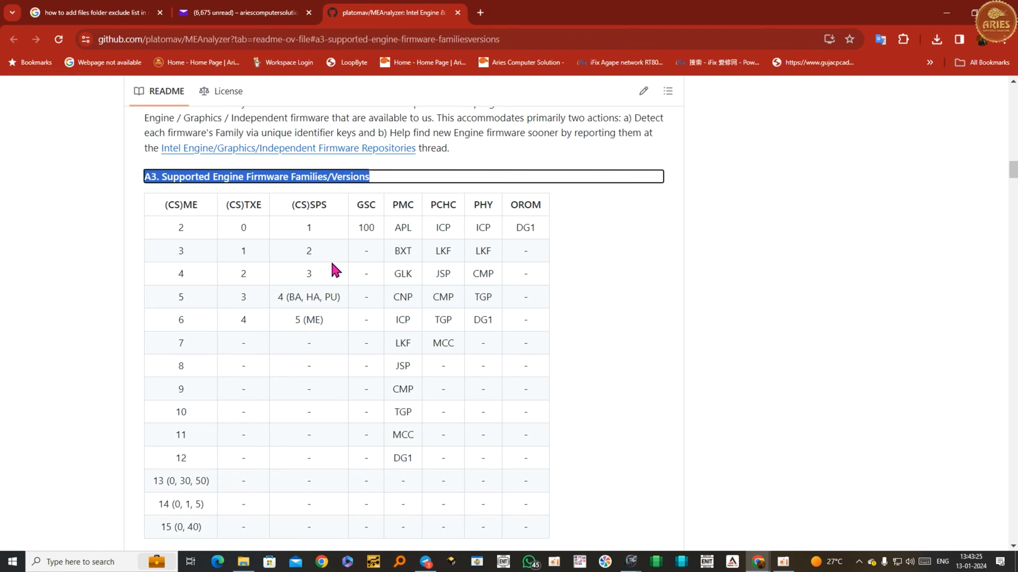
pyautogui.scroll(-3, 230, 316)
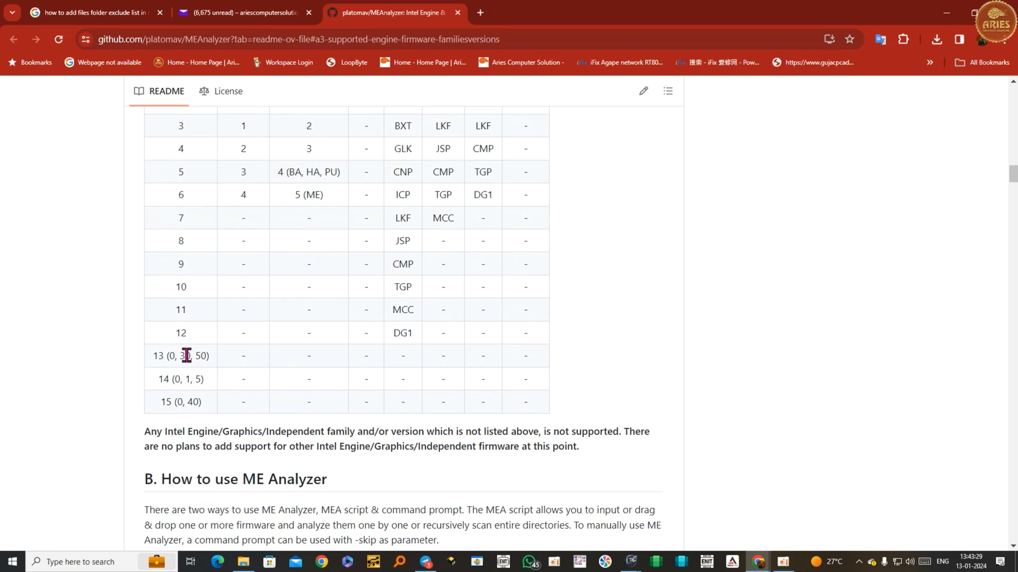
pyautogui.scroll(-1, 180, 397)
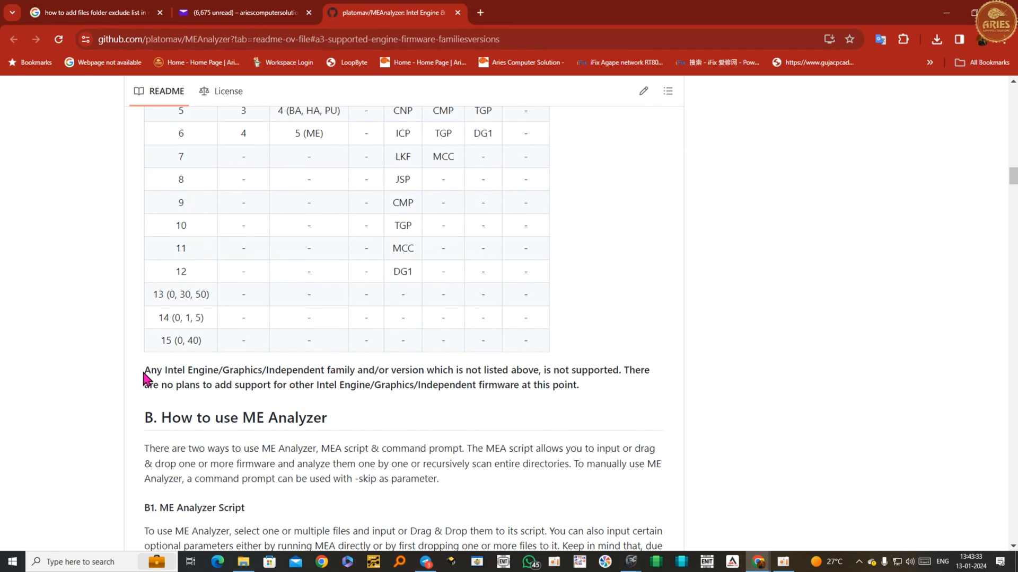
# Read the note below the table about unsupported Intel Engine/Graphics/Independent families and versions, highlighting its key passages, and minimize the browser
pyautogui.moveTo(147, 370); pyautogui.dragTo(617, 376)
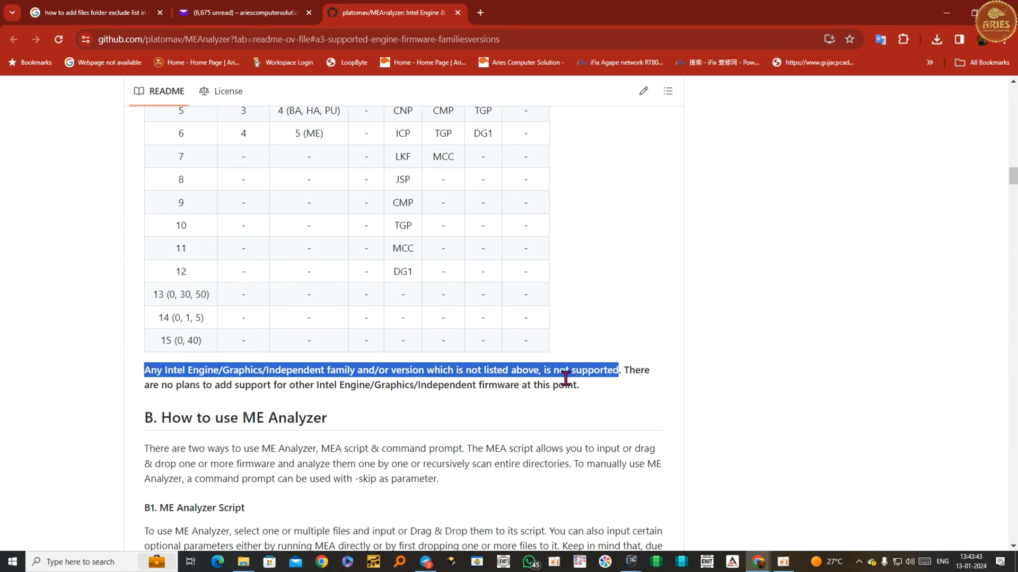
pyautogui.moveTo(621, 370); pyautogui.dragTo(650, 400)
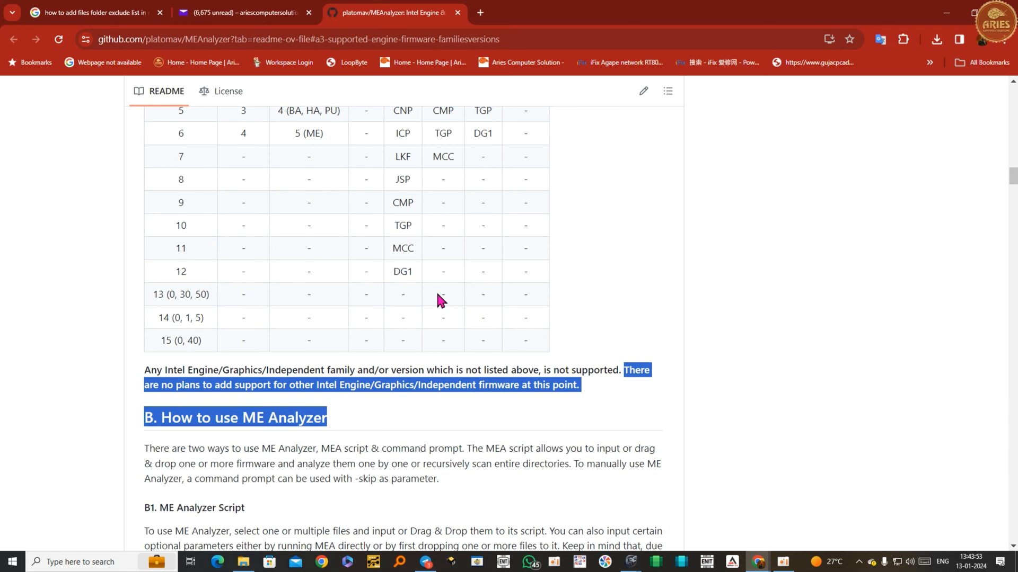
pyautogui.scroll(1, 438, 298)
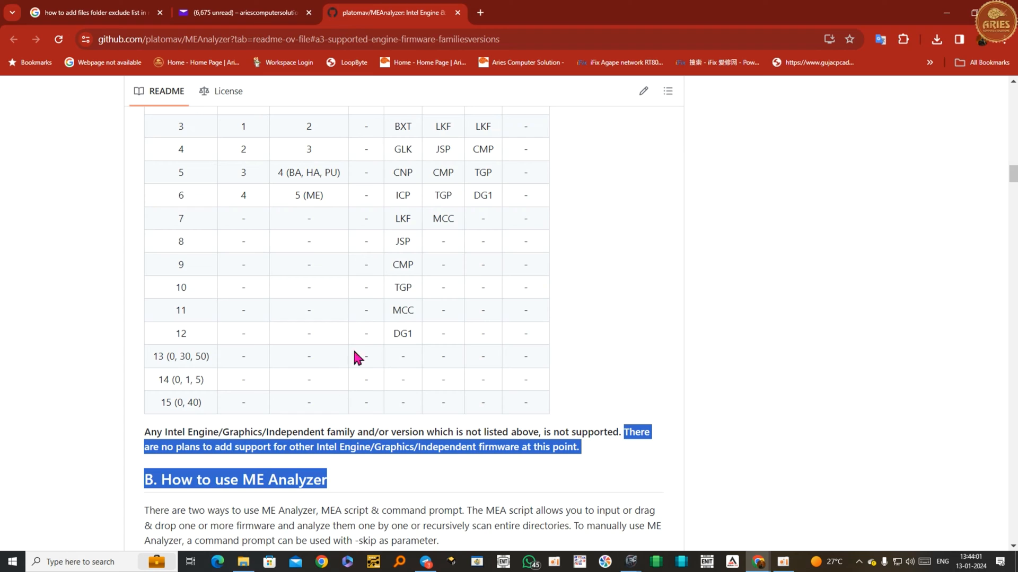
pyautogui.click(328, 428)
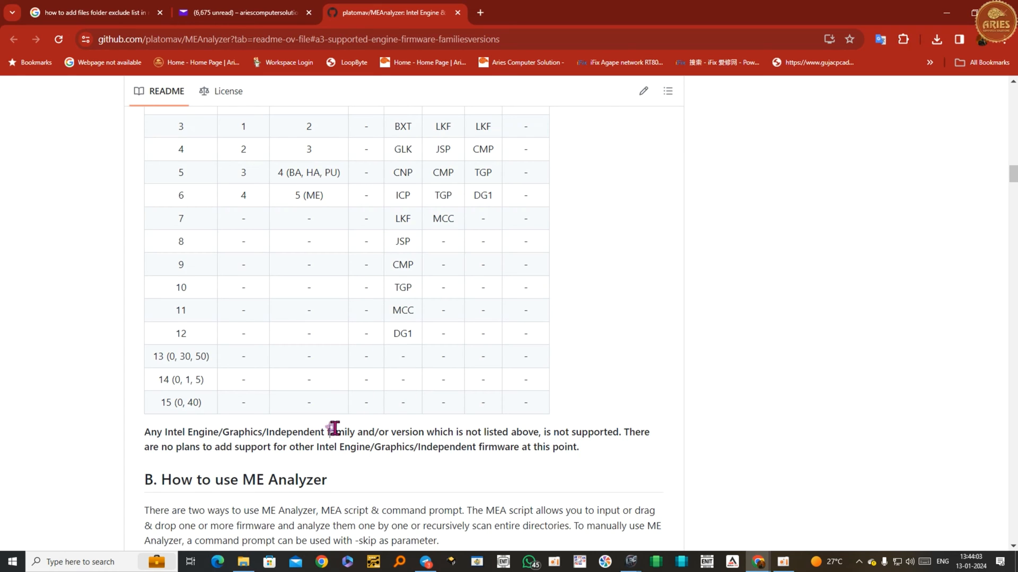
pyautogui.moveTo(228, 432); pyautogui.dragTo(325, 433)
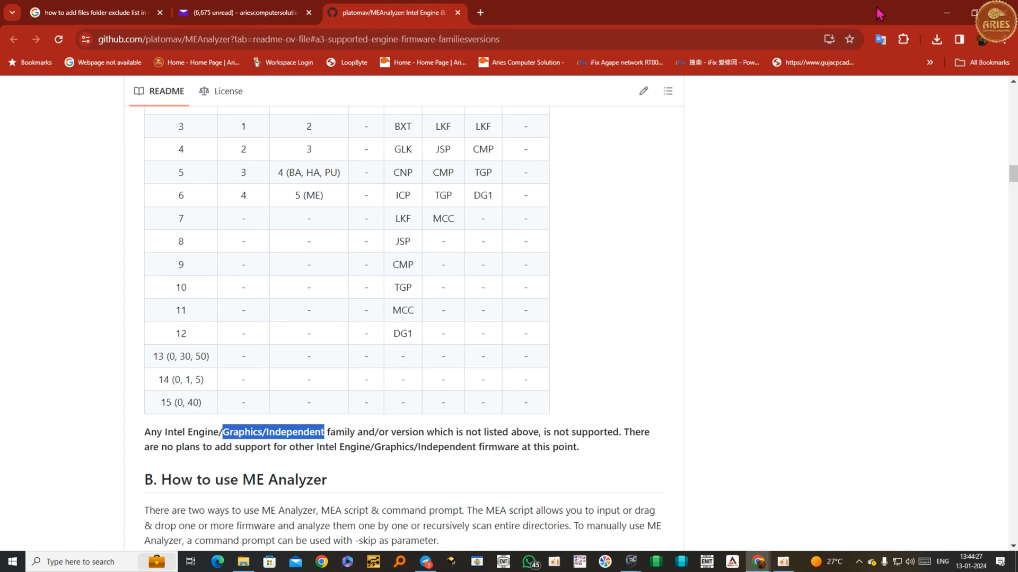
pyautogui.click(947, 18)
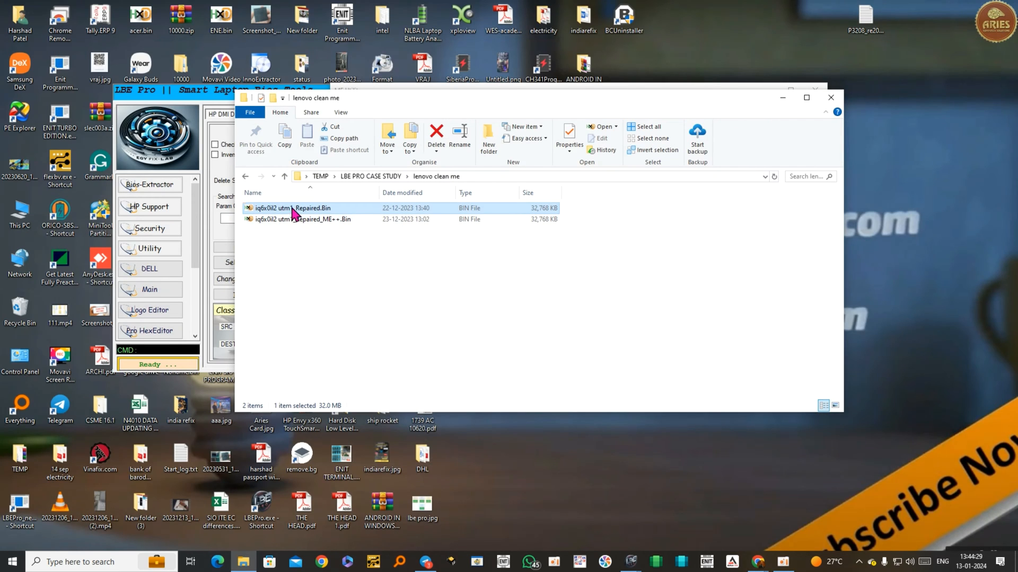
# Bring up the MEA folder beside lenovo clean me, open iq6x0il2 utm1_Repaired.Bin with mea.exe and run the analysis without extra options
pyautogui.moveTo(640, 121); pyautogui.dragTo(649, 119)
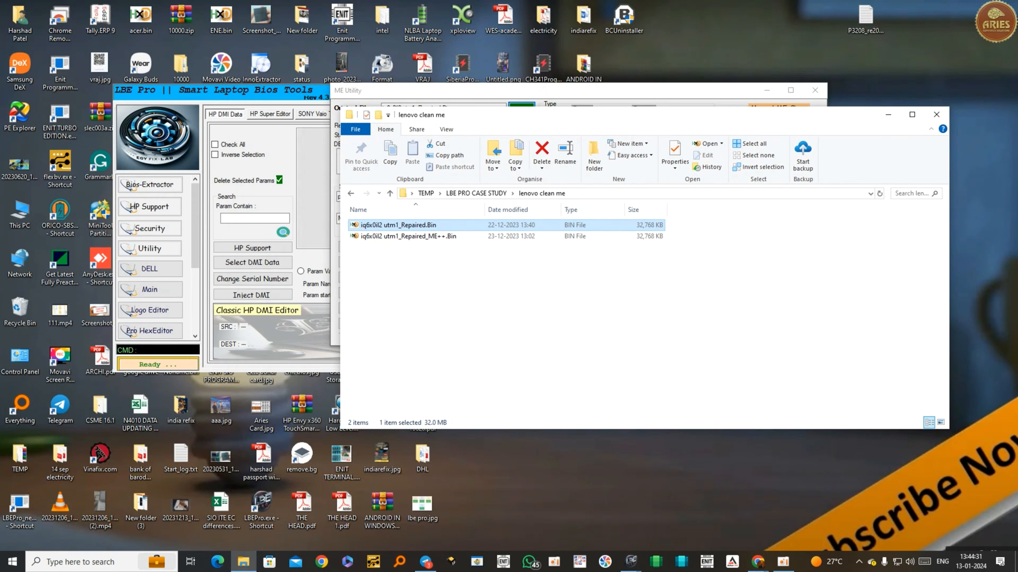
pyautogui.doubleClick(992, 22)
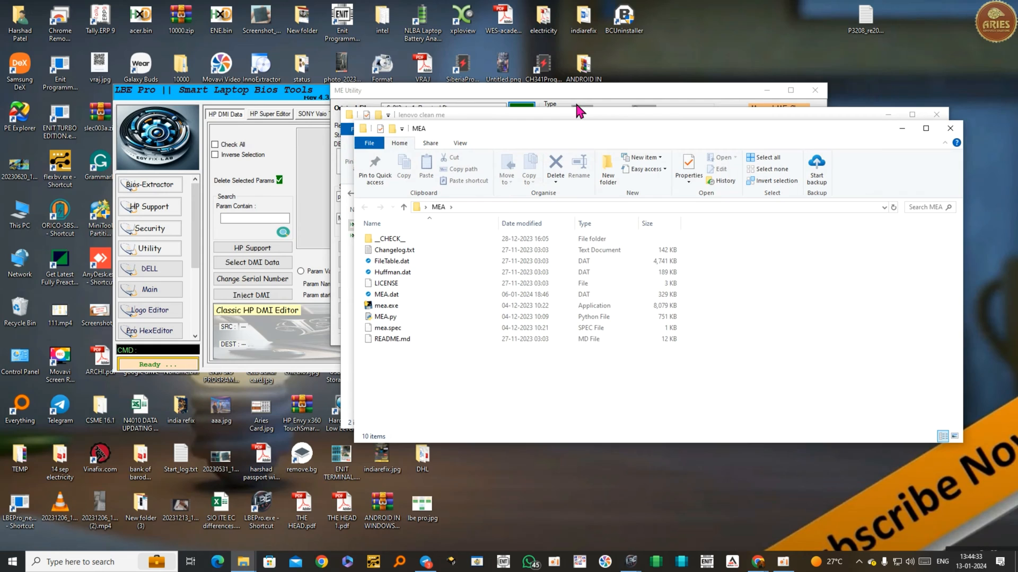
pyautogui.moveTo(579, 138); pyautogui.dragTo(302, 111)
pyautogui.click(747, 263)
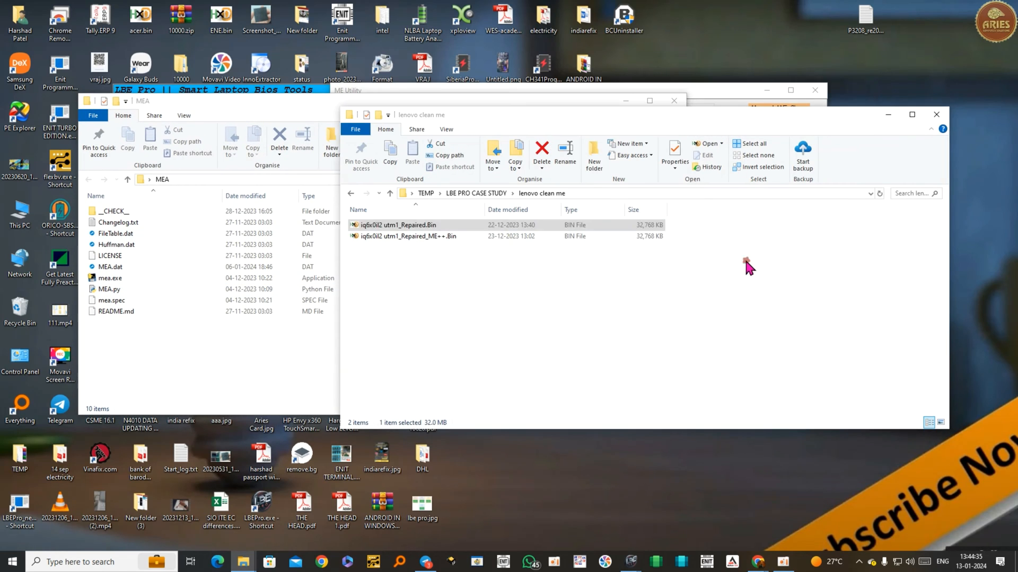
pyautogui.moveTo(416, 227); pyautogui.dragTo(122, 286)
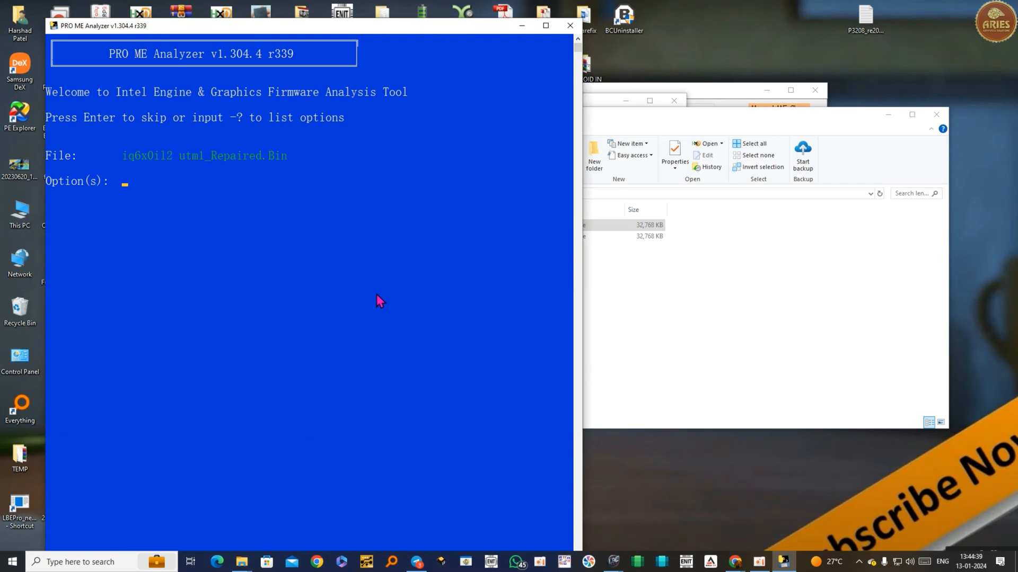
pyautogui.press('Return')
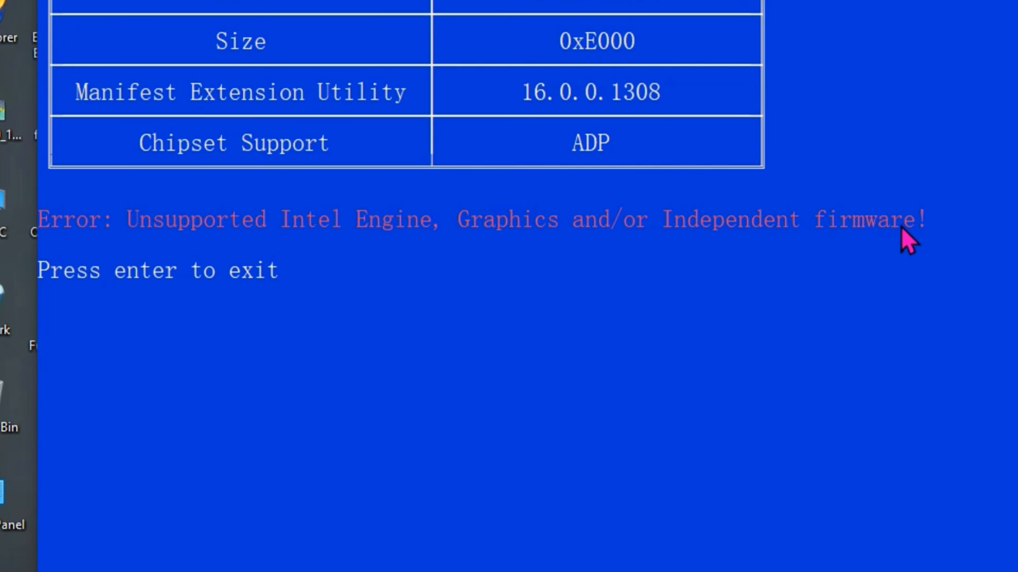
# Examine the ME Analyzer report's CSE ME, PMC and PHY tables and its final message, and close the analyzer
pyautogui.scroll(10, 684, 282)
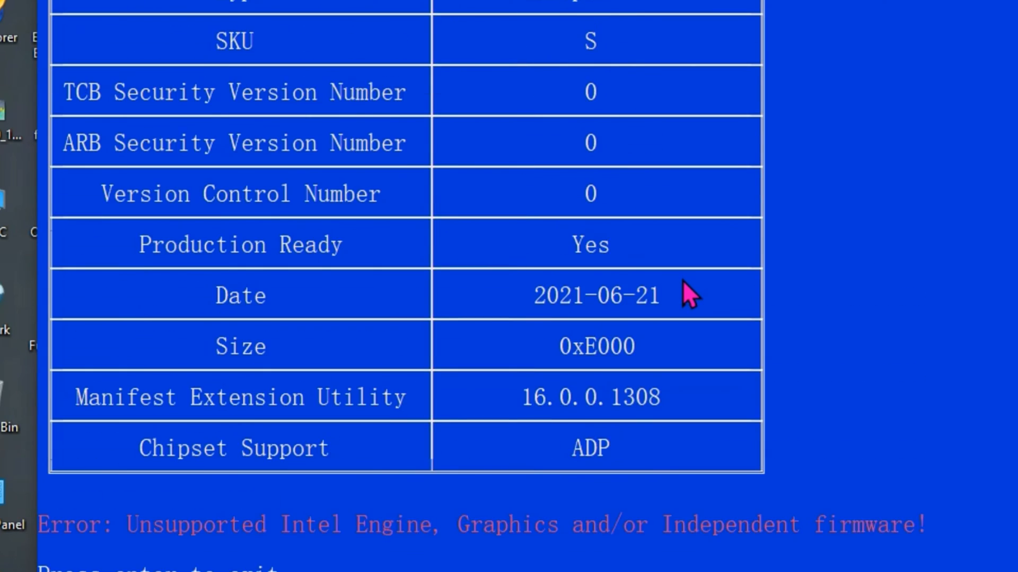
pyautogui.scroll(15, 684, 282)
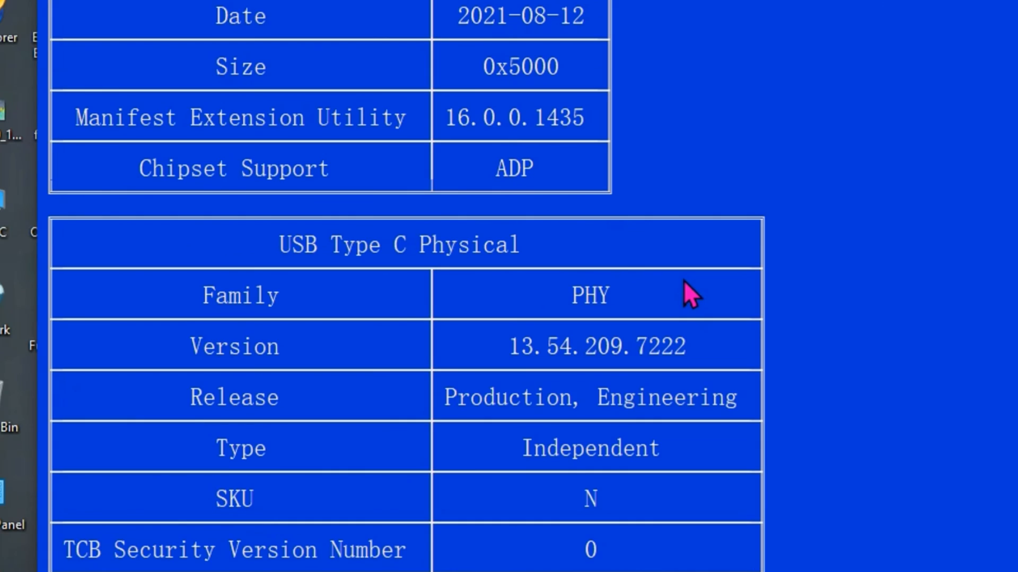
pyautogui.scroll(-4, 683, 279)
pyautogui.scroll(15, 683, 280)
pyautogui.scroll(-5, 683, 280)
pyautogui.scroll(15, 683, 281)
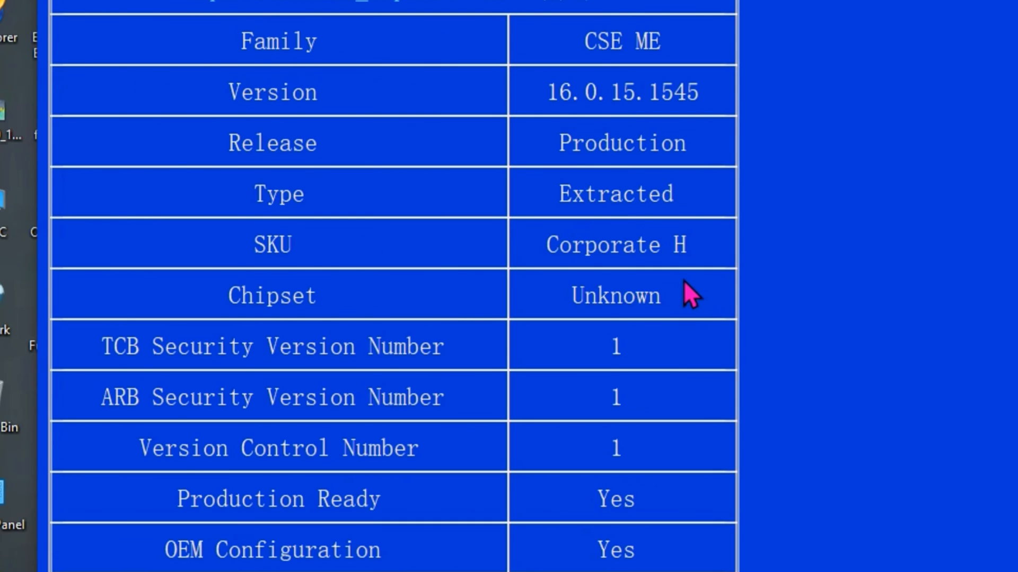
pyautogui.scroll(-2, 680, 284)
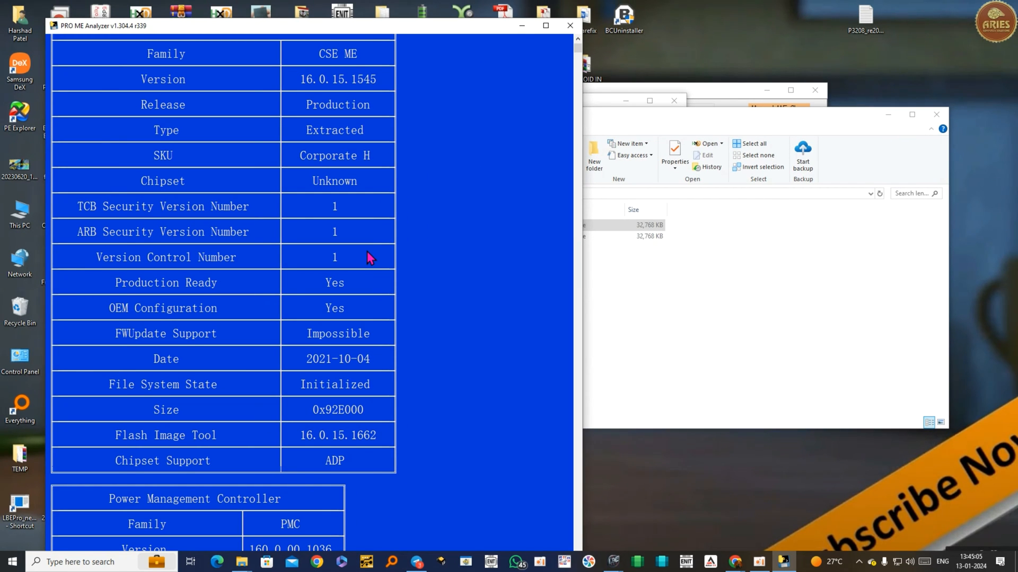
pyautogui.scroll(-15, 316, 85)
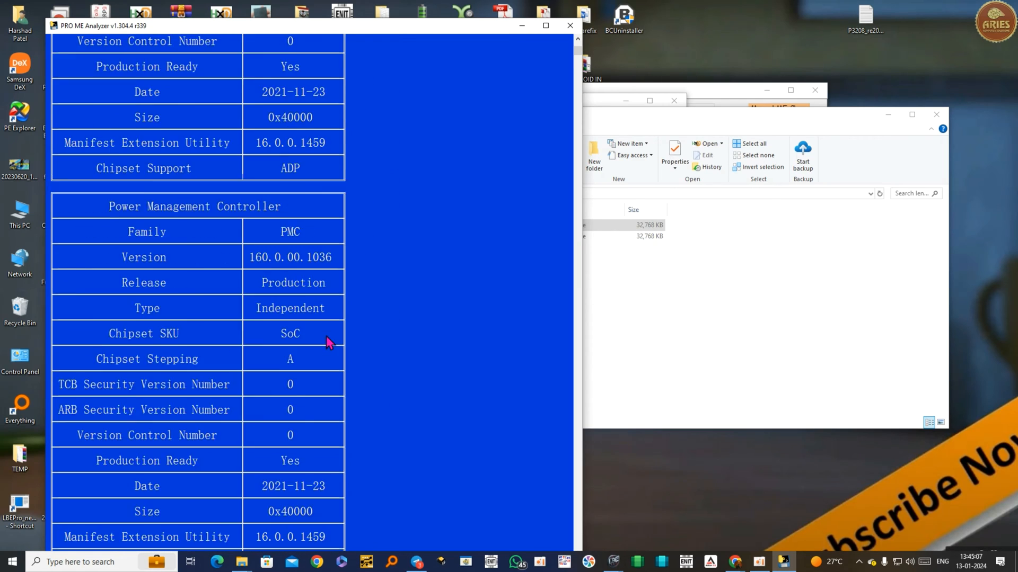
pyautogui.scroll(-20, 403, 306)
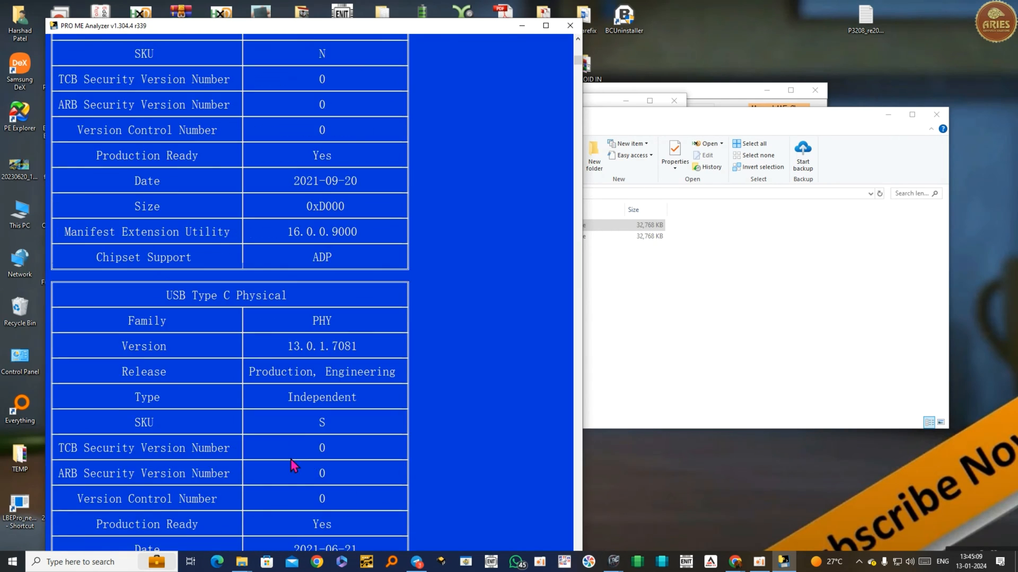
pyautogui.scroll(1, 267, 305)
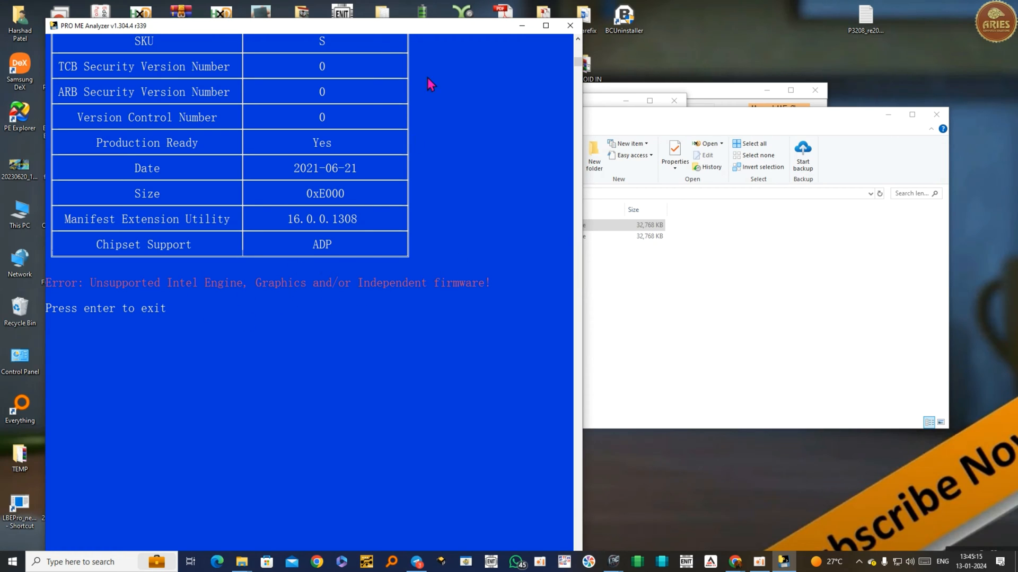
pyautogui.click(569, 27)
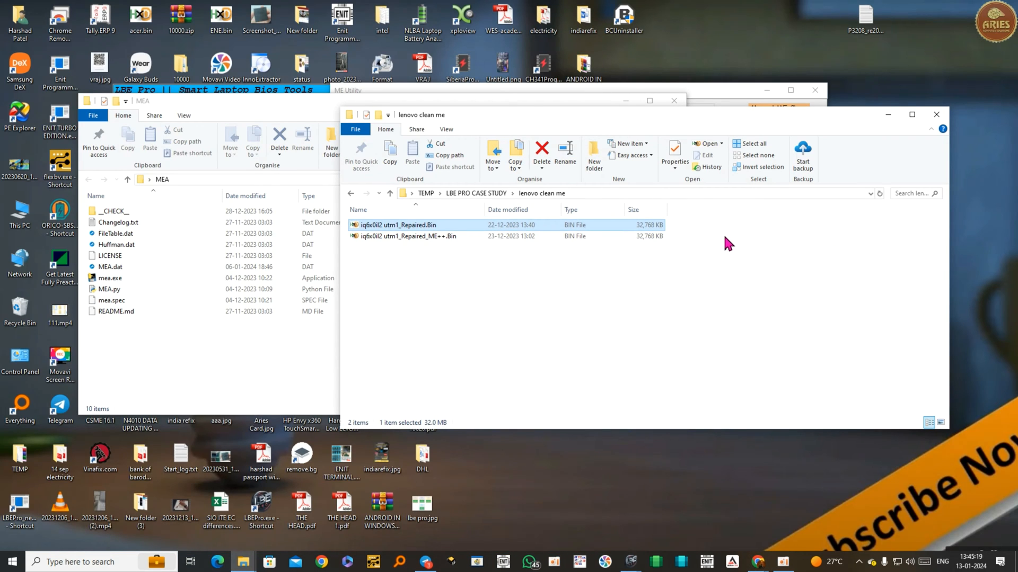
# Open the inspiron vostro 5402 folder in LBE PRO CASE STUDY, place it below the ME Utility and close the MEA folder
pyautogui.moveTo(642, 118); pyautogui.dragTo(640, 179)
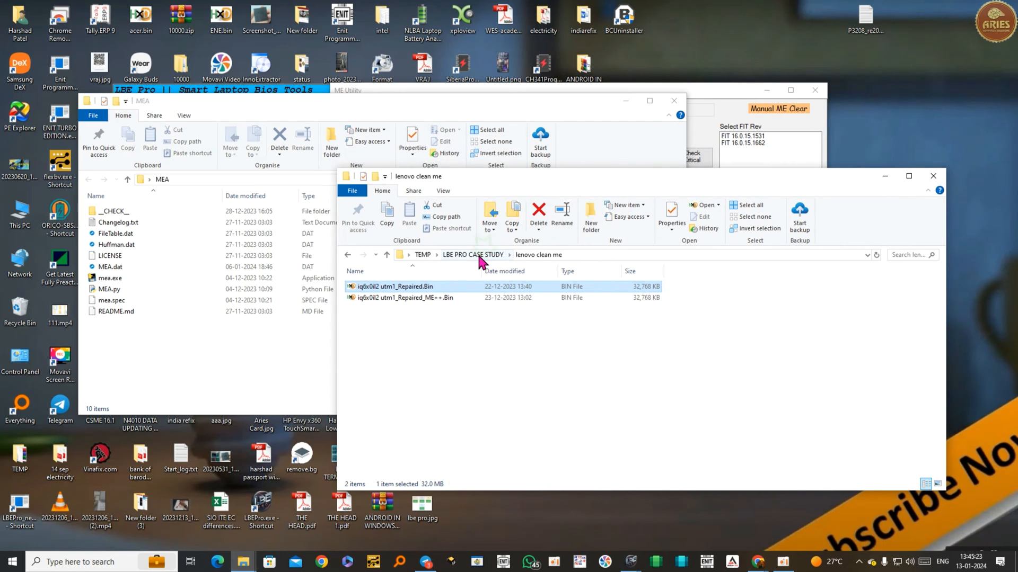
pyautogui.click(480, 254)
pyautogui.doubleClick(386, 321)
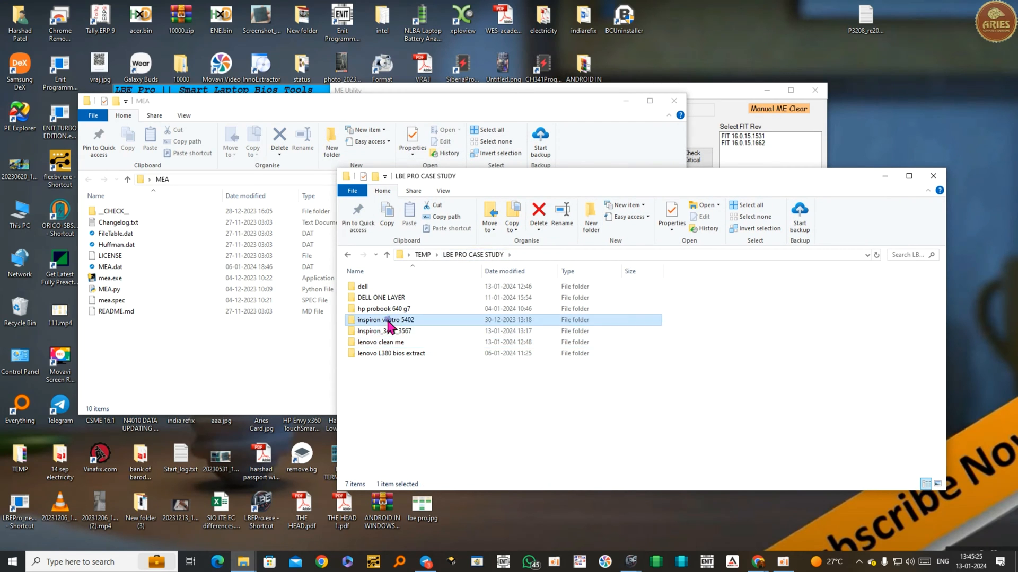
pyautogui.moveTo(672, 189); pyautogui.dragTo(700, 378)
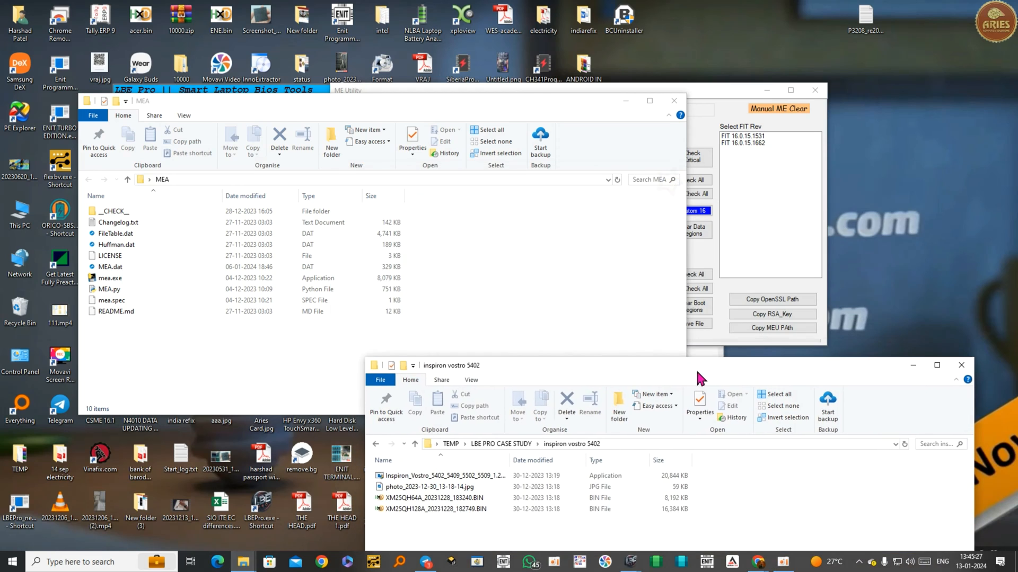
pyautogui.click(673, 100)
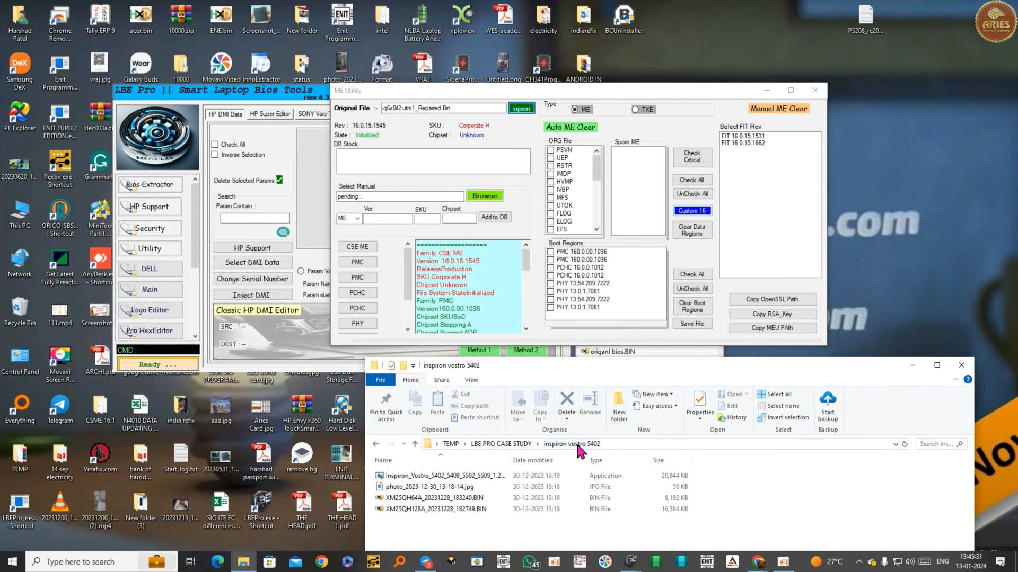
# Try to load XM25QH128A_20231228_182749.BIN into the ME Utility as the original file and dismiss the resulting message
pyautogui.click(453, 499)
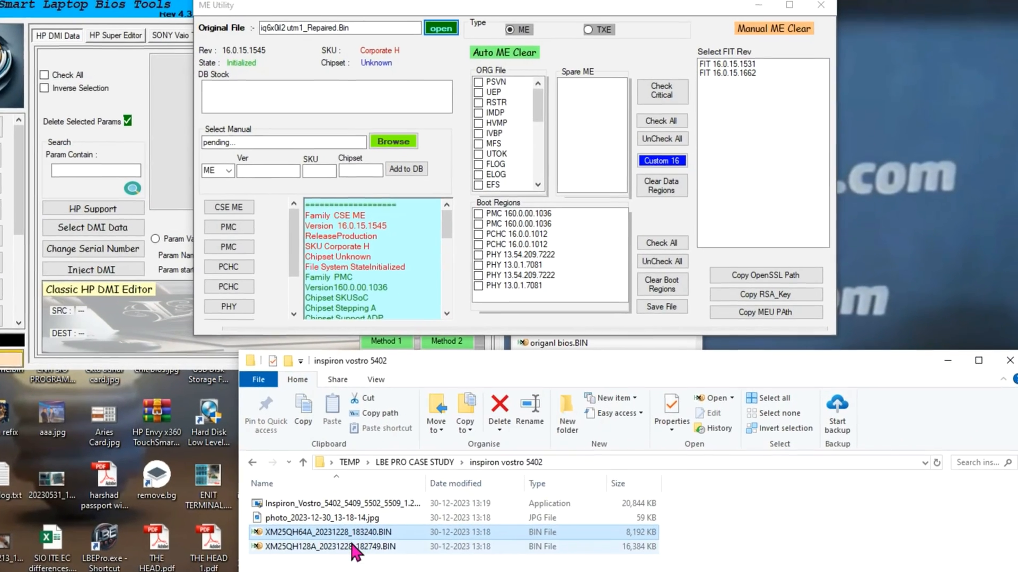
pyautogui.click(413, 525)
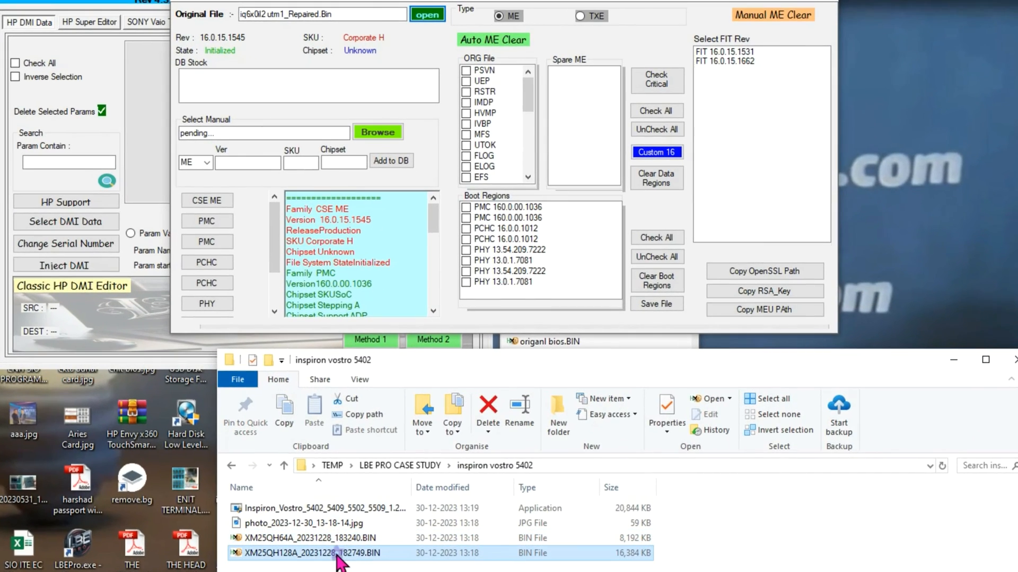
pyautogui.moveTo(337, 554); pyautogui.dragTo(335, 89)
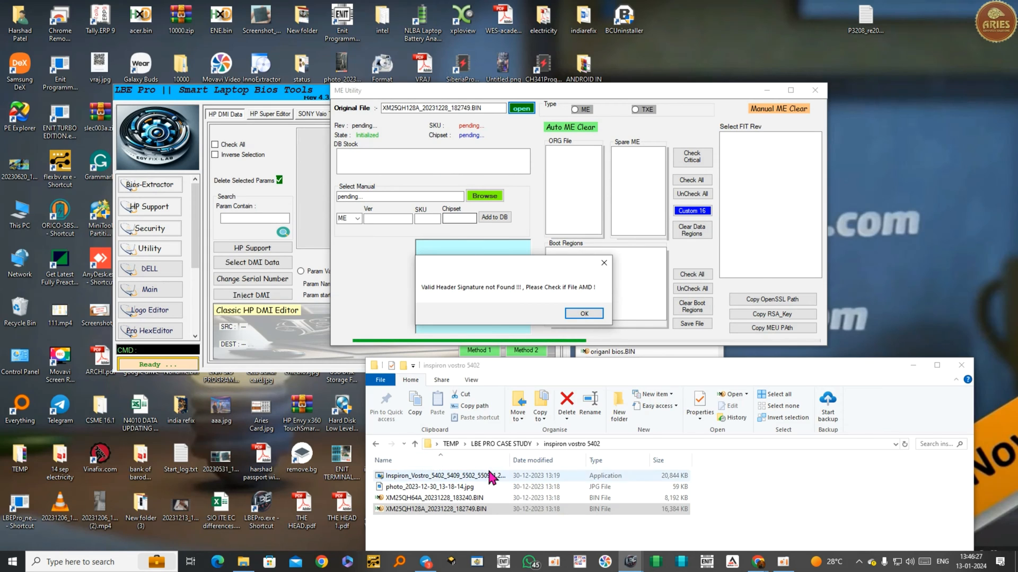
pyautogui.click(583, 313)
# Load XM25QH64A_20231228_183240.BIN into the ME Utility as the original file, dismiss the firmware error and decline the closest ME match
pyautogui.click(455, 498)
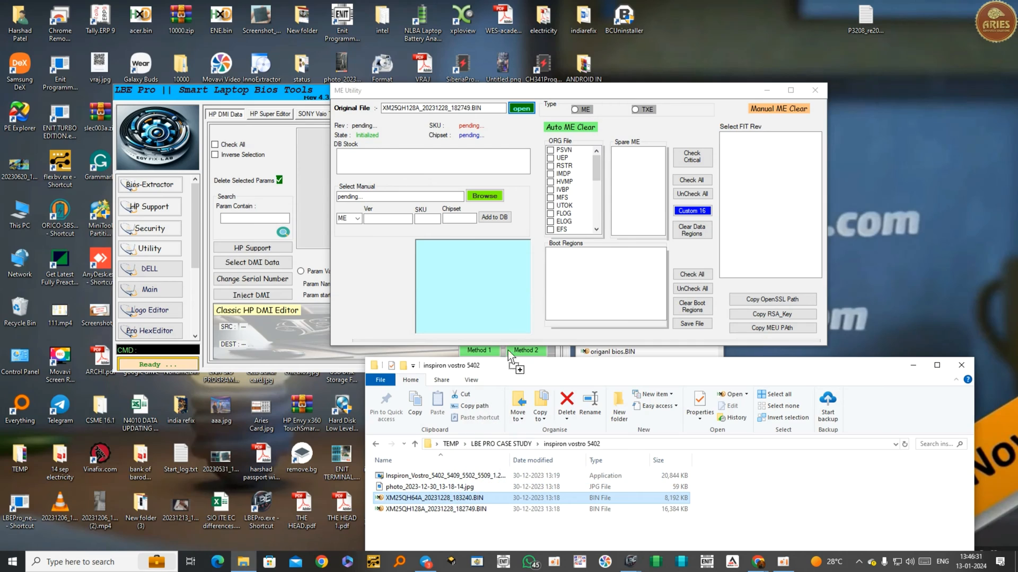
pyautogui.moveTo(454, 498); pyautogui.dragTo(447, 161)
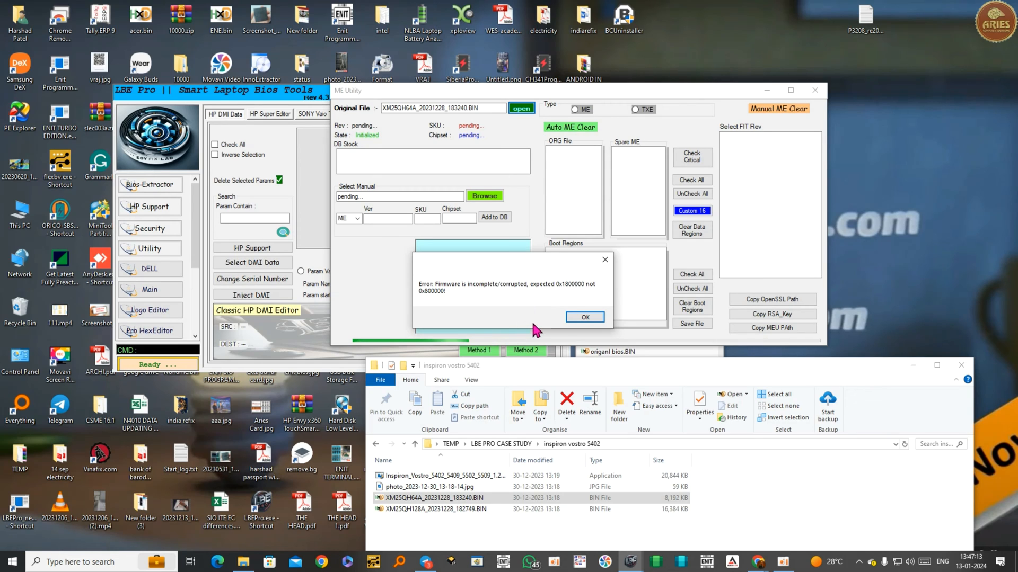
pyautogui.click(586, 316)
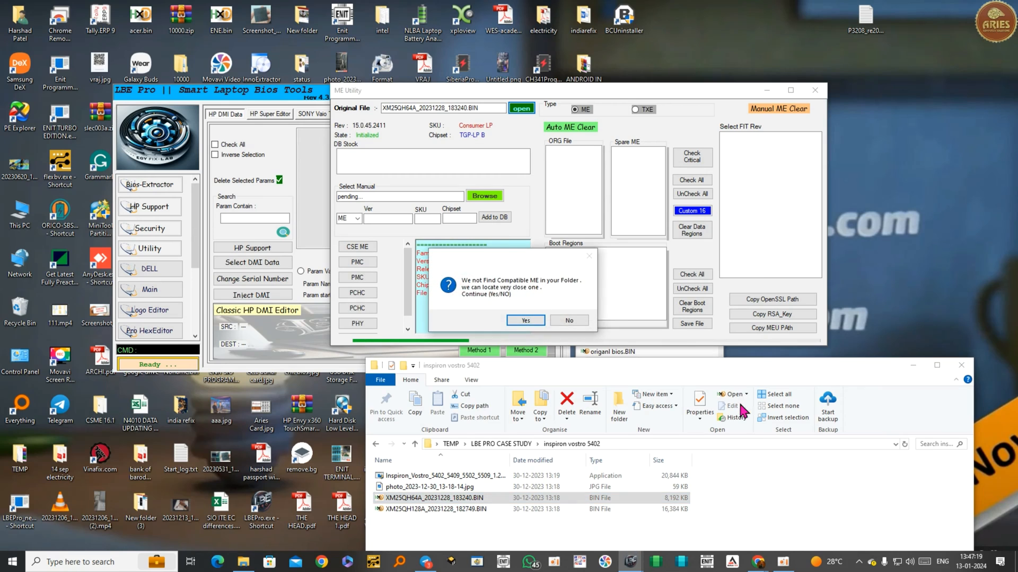
pyautogui.click(564, 321)
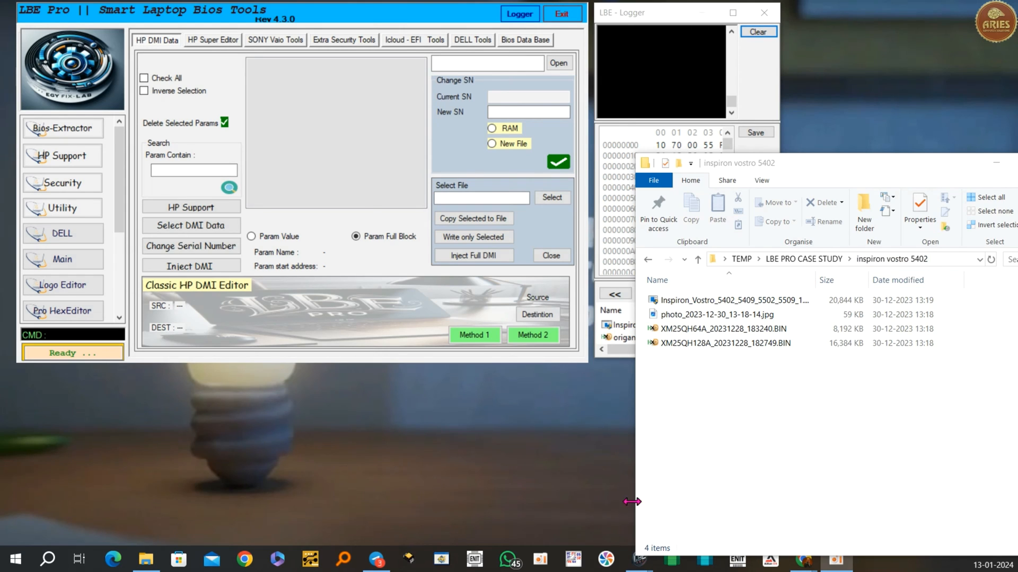
# Open XM25QH64A_20231228_183240.BIN in HxD, examine the header bytes starting at offset 10, and close the editor
pyautogui.doubleClick(715, 335)
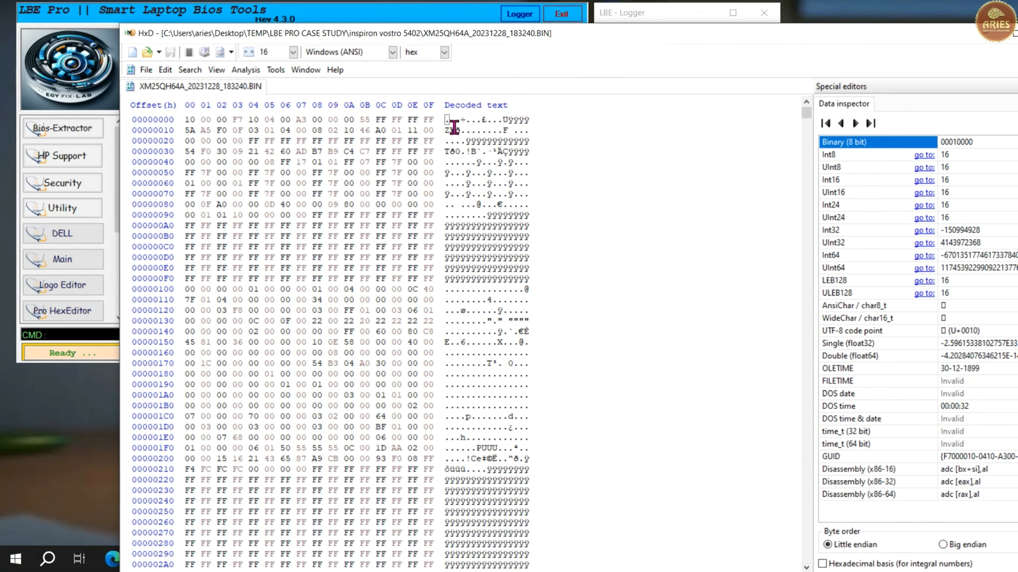
pyautogui.moveTo(447, 128); pyautogui.dragTo(511, 150)
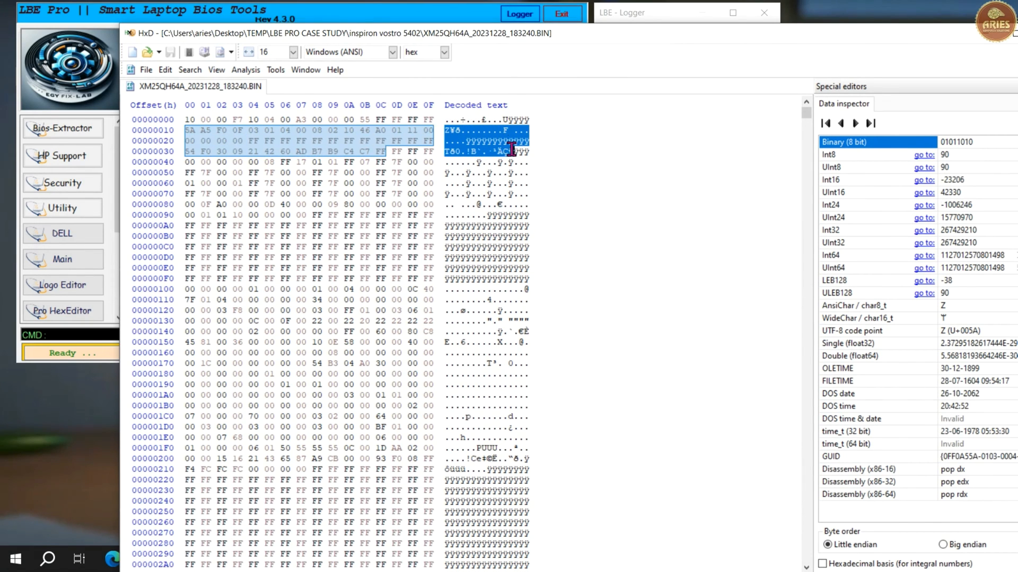
pyautogui.click(455, 130)
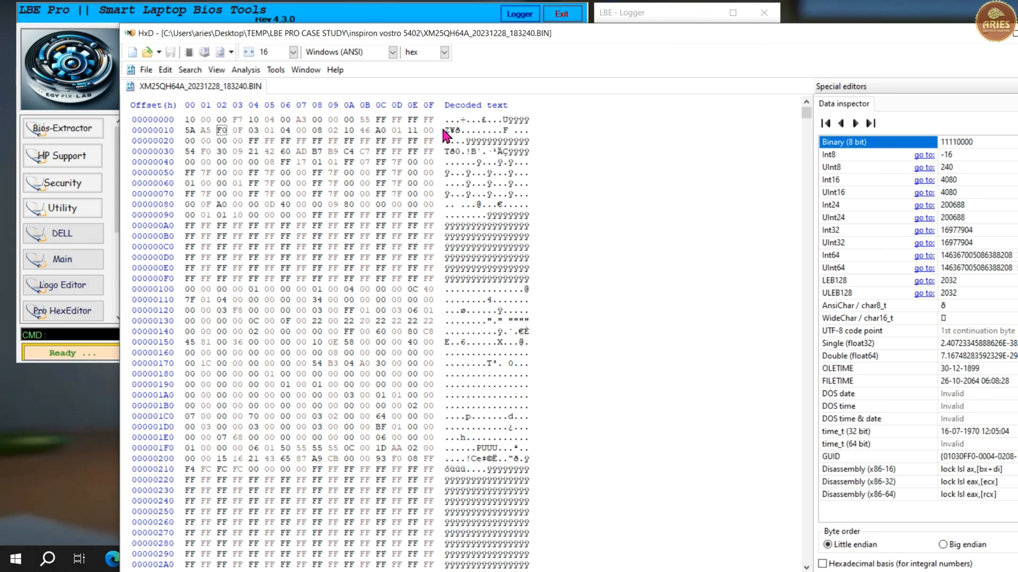
pyautogui.moveTo(444, 130); pyautogui.dragTo(516, 146)
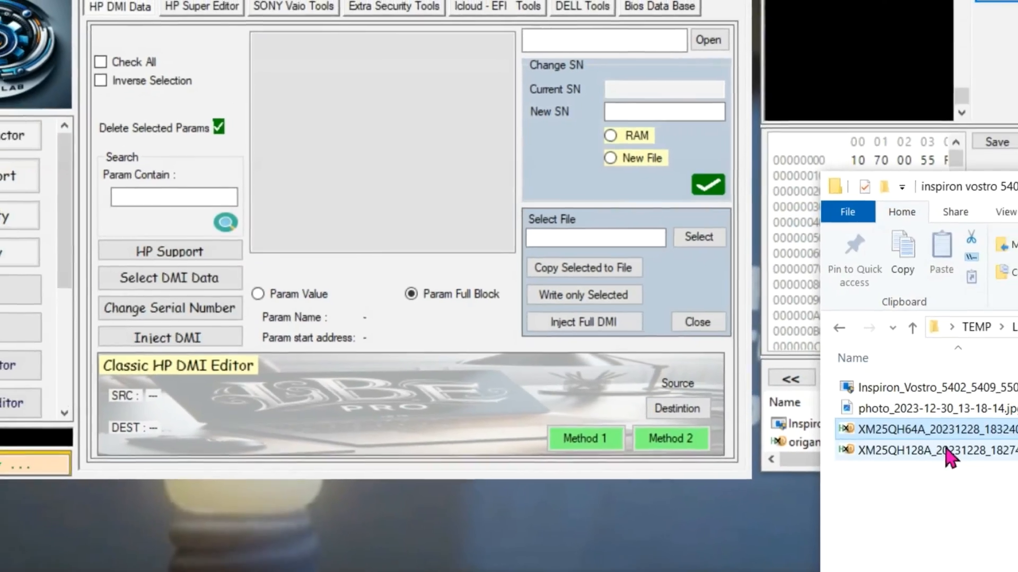
# Open XM25QH128A_20231228_182749.BIN in HxD and examine its opening bytes from offset 10 onward
pyautogui.click(825, 392)
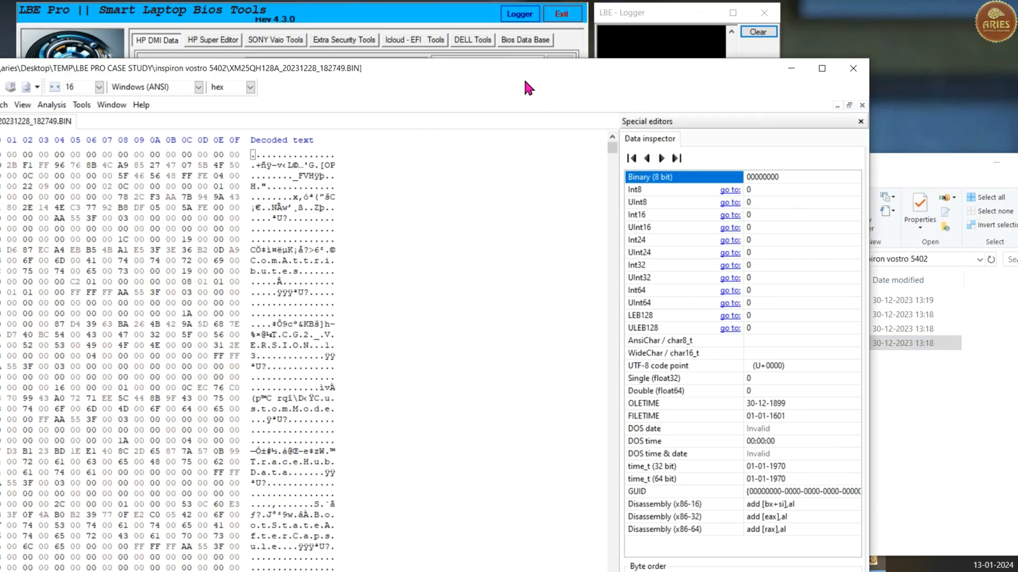
pyautogui.moveTo(525, 80); pyautogui.dragTo(724, 57)
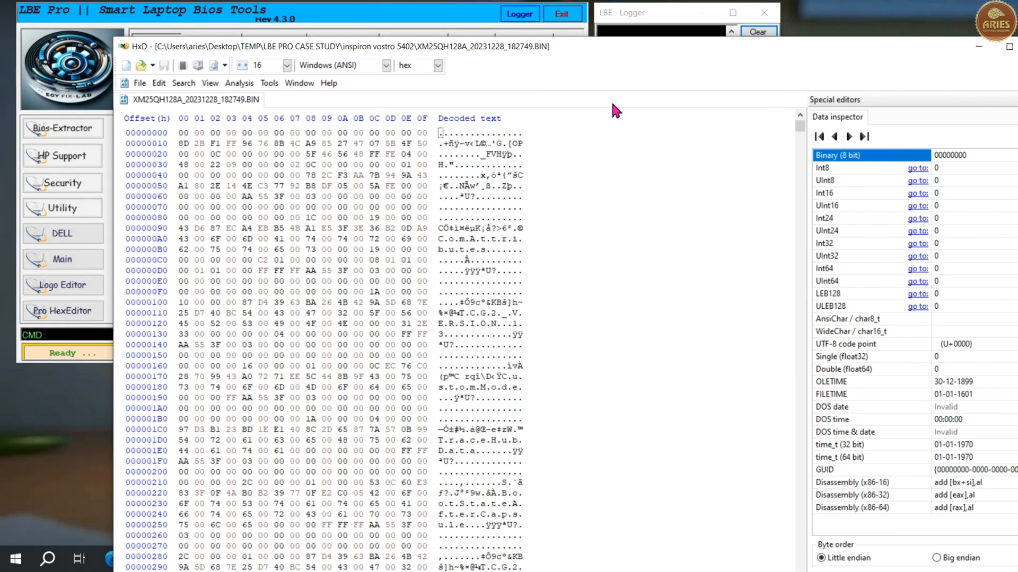
pyautogui.moveTo(444, 143); pyautogui.dragTo(507, 366)
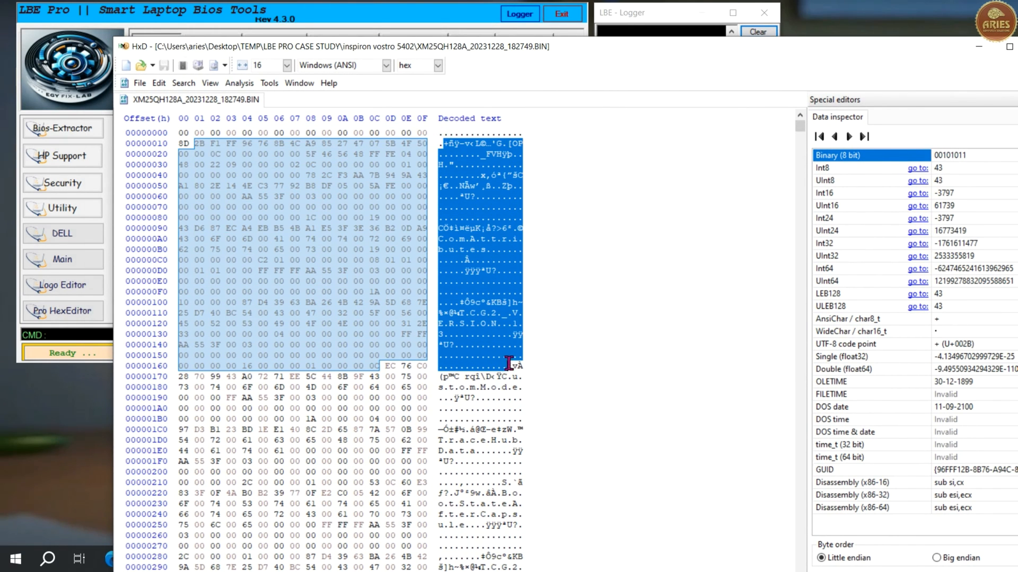
pyautogui.scroll(-20, 486, 224)
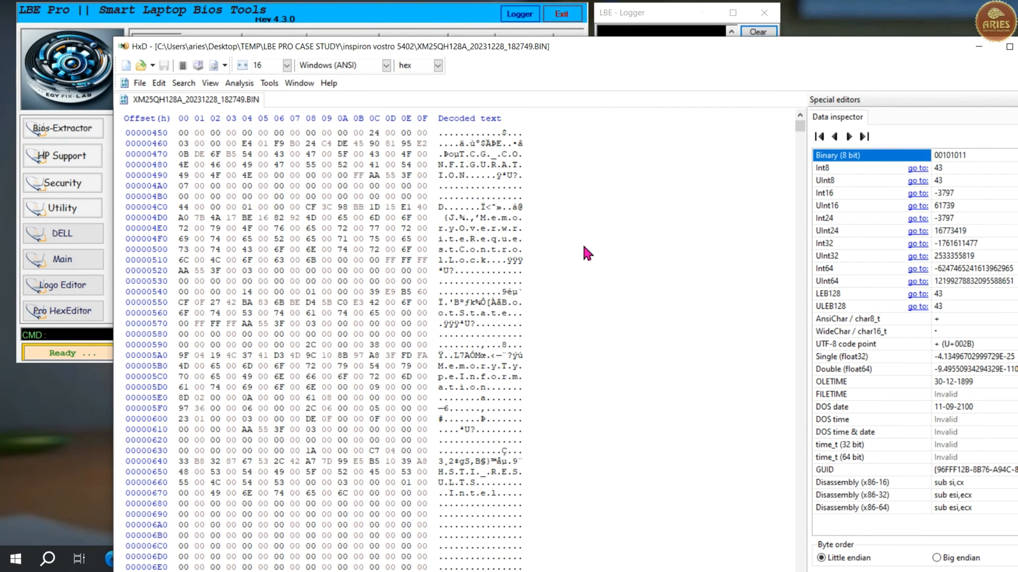
# Examine the end of XM25QH128A_20231228_182749.BIN, highlighting the bytes from FFFFD0 to FFFFFF, return to its start and close the editor
pyautogui.moveTo(796, 133); pyautogui.dragTo(799, 568)
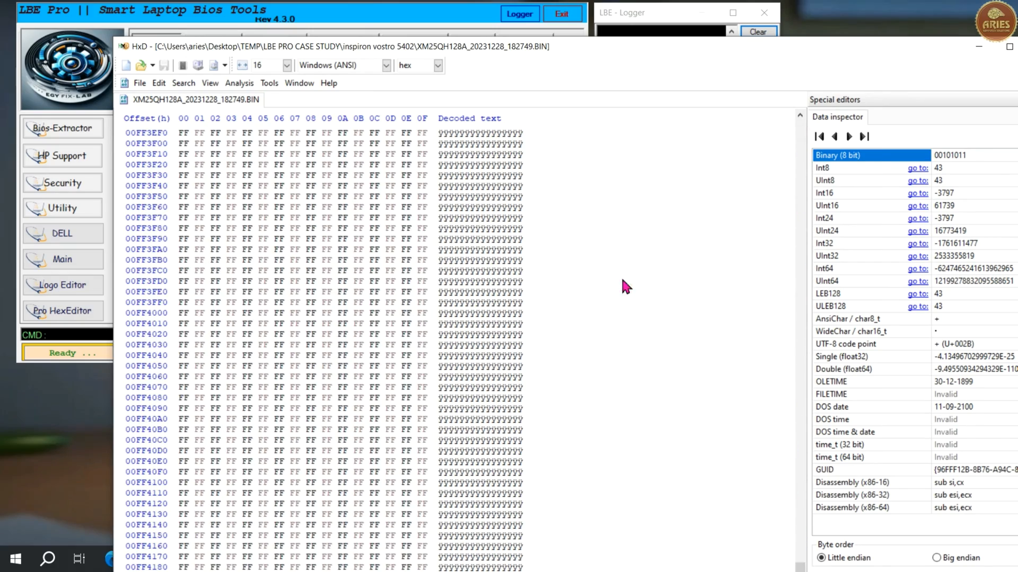
pyautogui.moveTo(650, 46); pyautogui.dragTo(733, 6)
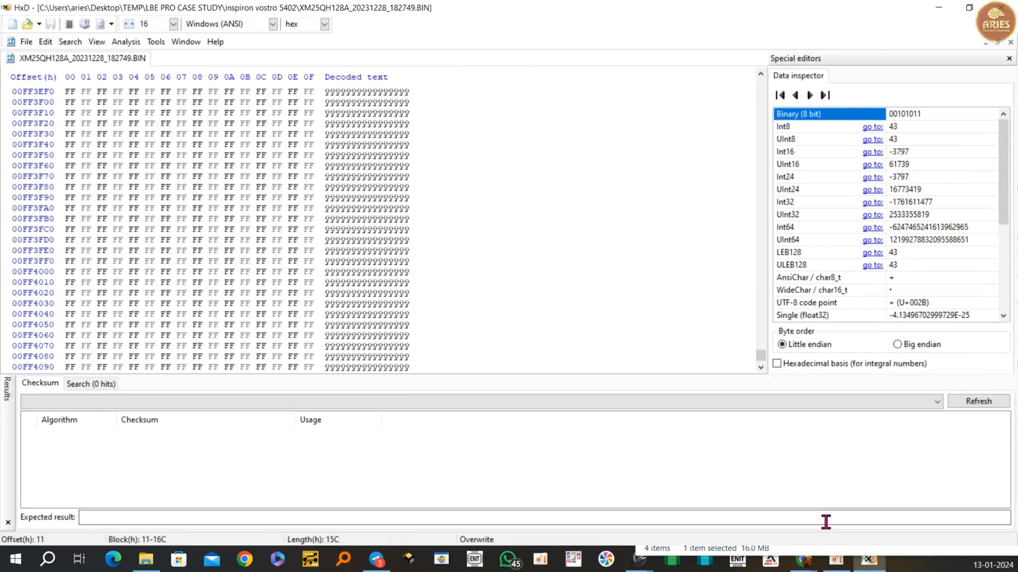
pyautogui.moveTo(758, 359); pyautogui.dragTo(762, 377)
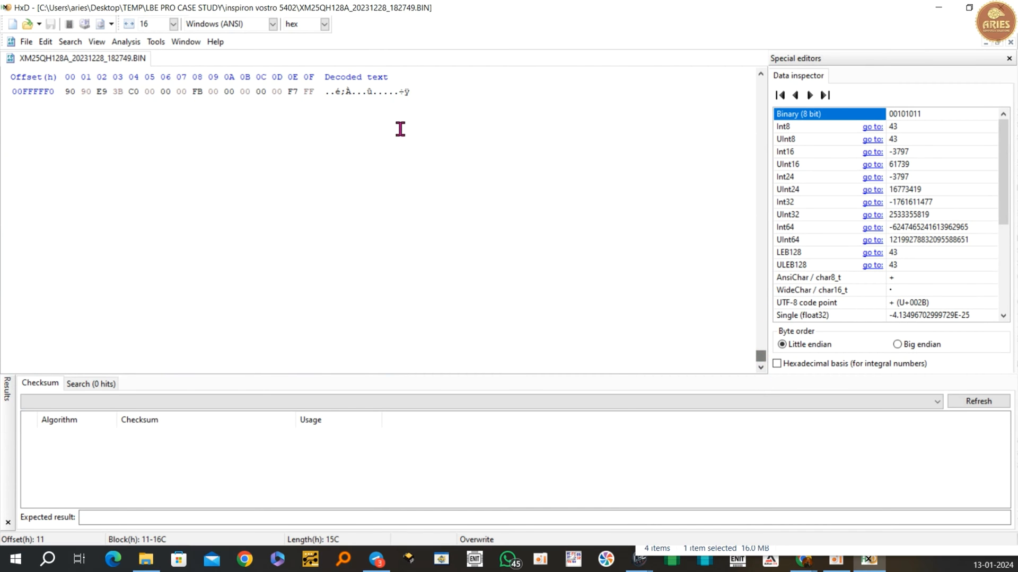
pyautogui.click(760, 75)
pyautogui.click(760, 74)
pyautogui.click(760, 74)
pyautogui.click(760, 74)
pyautogui.click(760, 74)
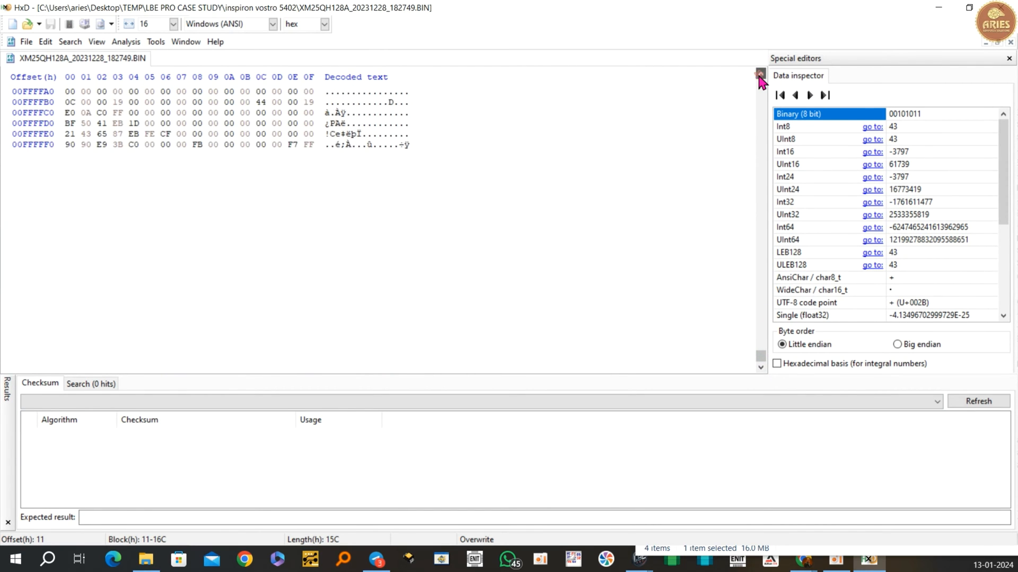
pyautogui.moveTo(554, 214); pyautogui.dragTo(771, 297)
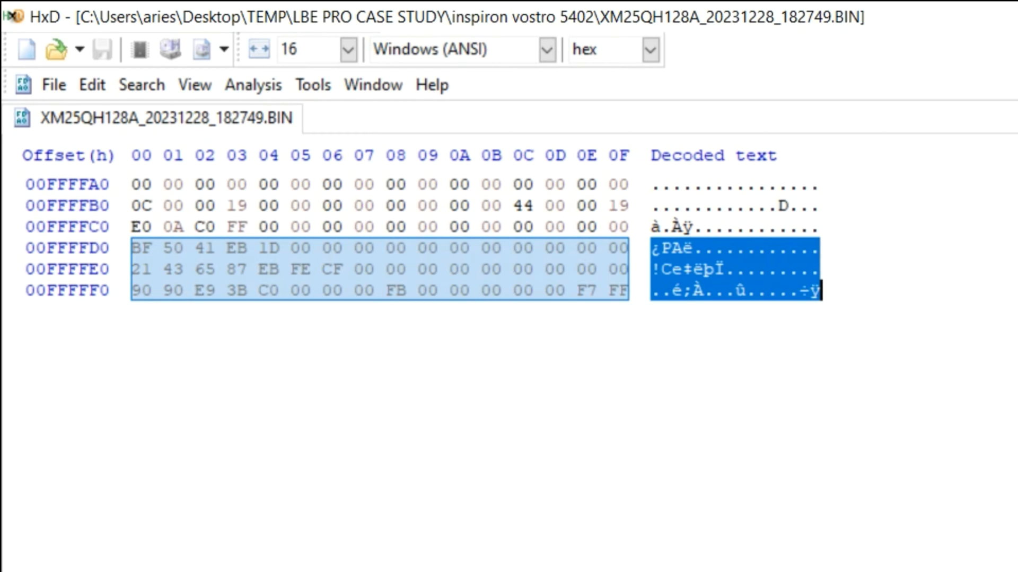
pyautogui.moveTo(922, 433); pyautogui.dragTo(775, 49)
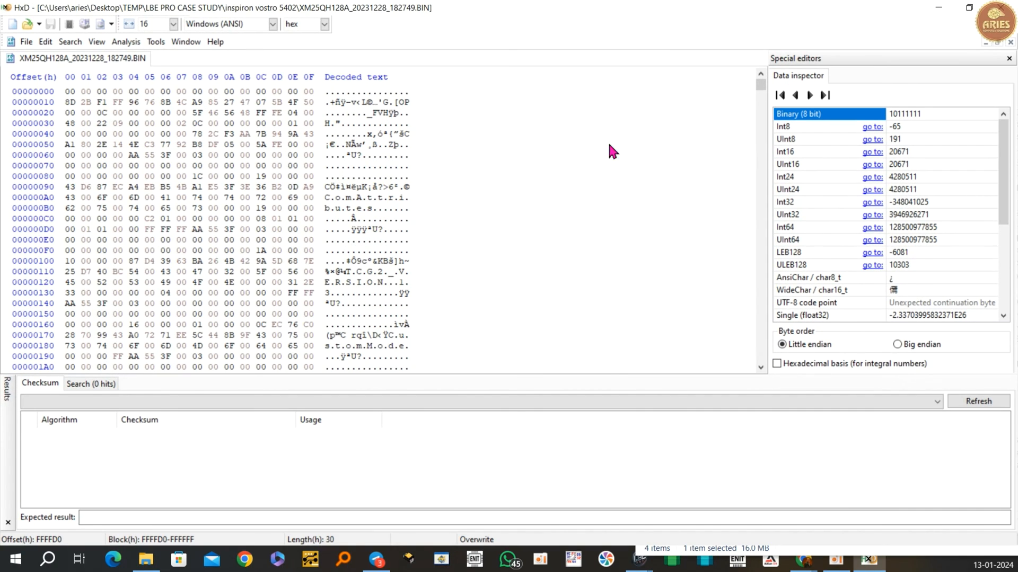
pyautogui.click(1005, 9)
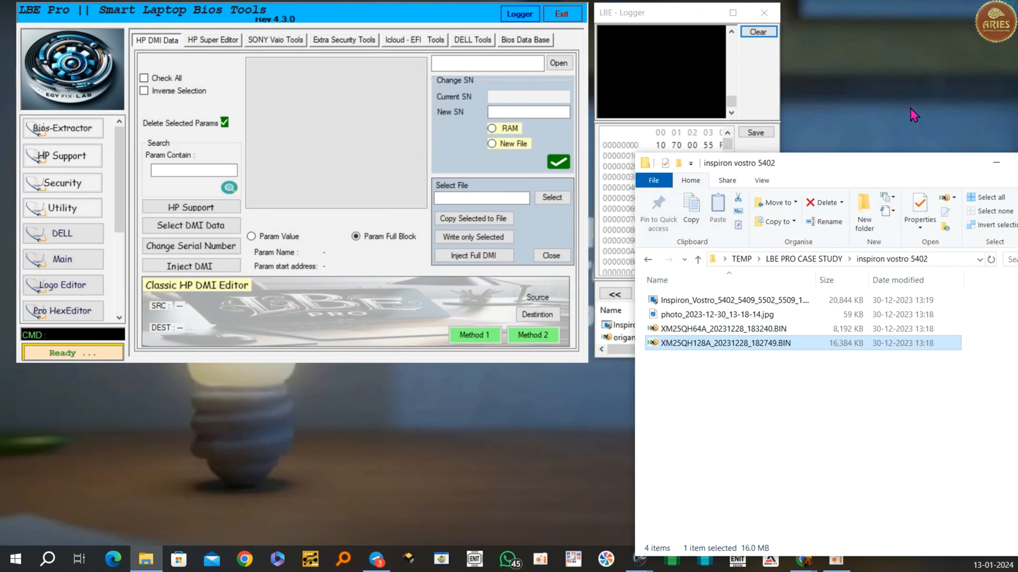
# Check the two XM25QH dumps and the Inspiron_Vostro_5402_5409_5502_5509_1.27.0_64.exe file in the folder, comparing their sizes
pyautogui.click(704, 329)
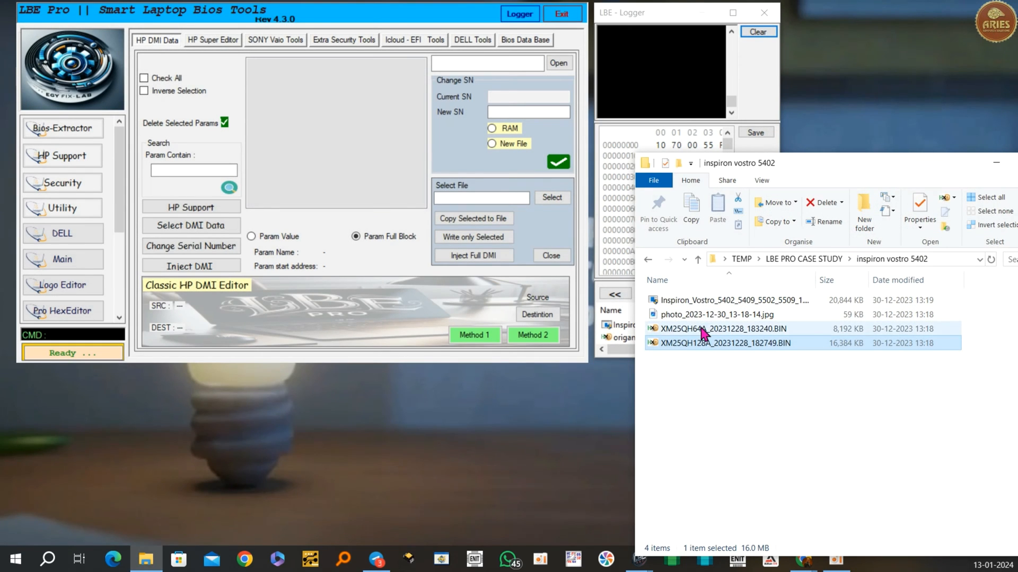
pyautogui.click(701, 344)
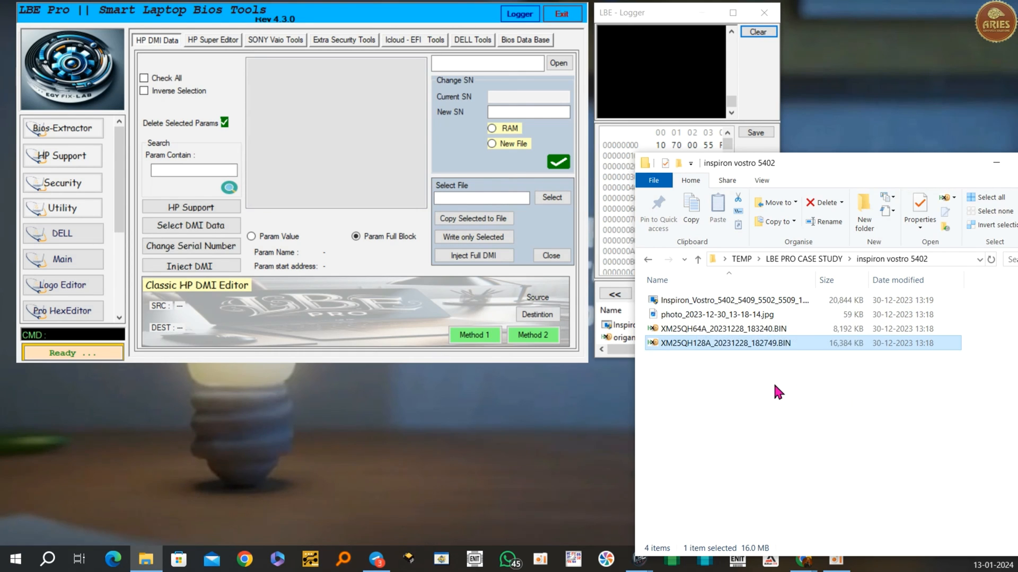
pyautogui.click(704, 301)
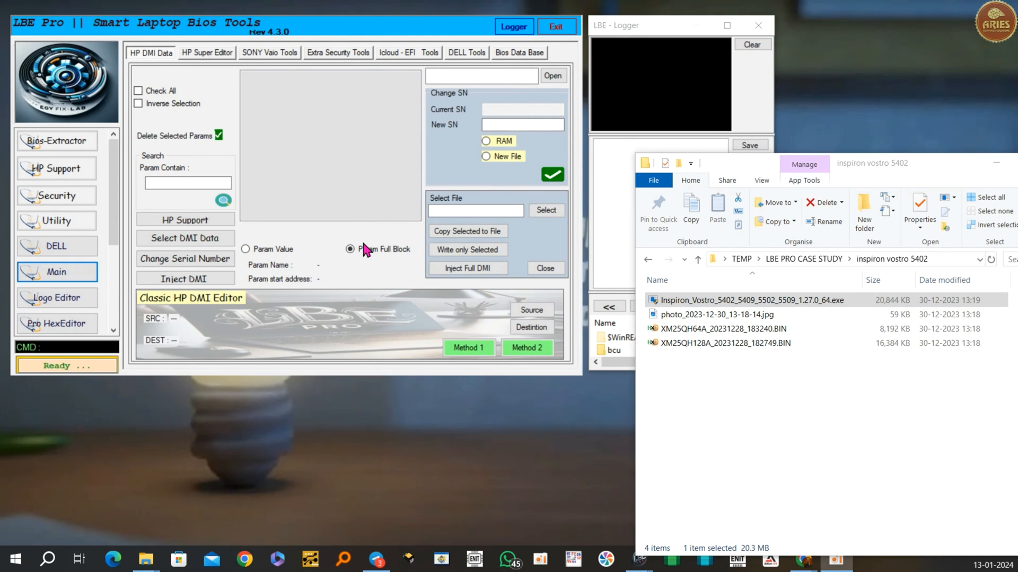
# Open the Merge Files tool in LBE Pro by running the command MRG
pyautogui.click(67, 345)
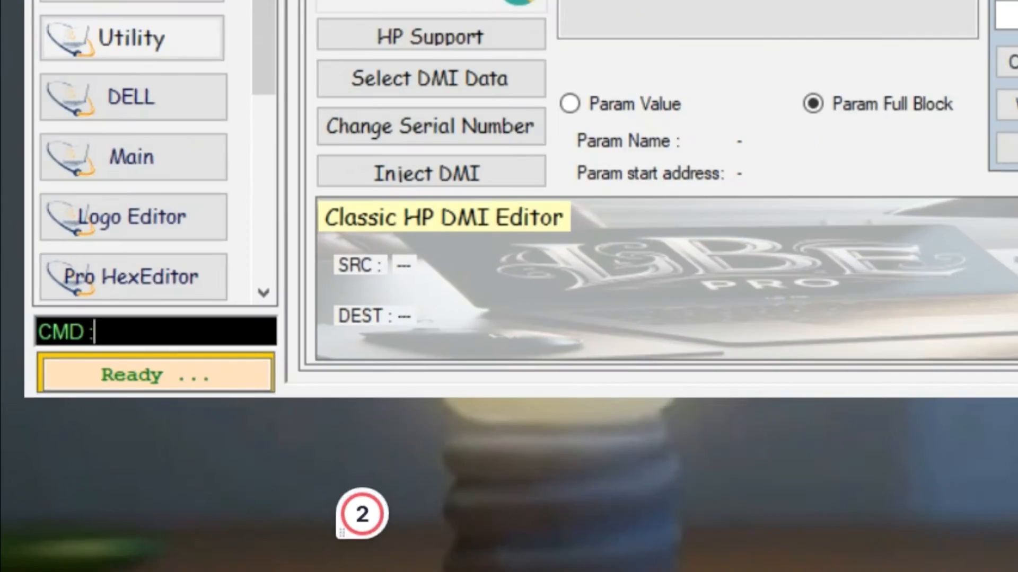
pyautogui.write('MR')
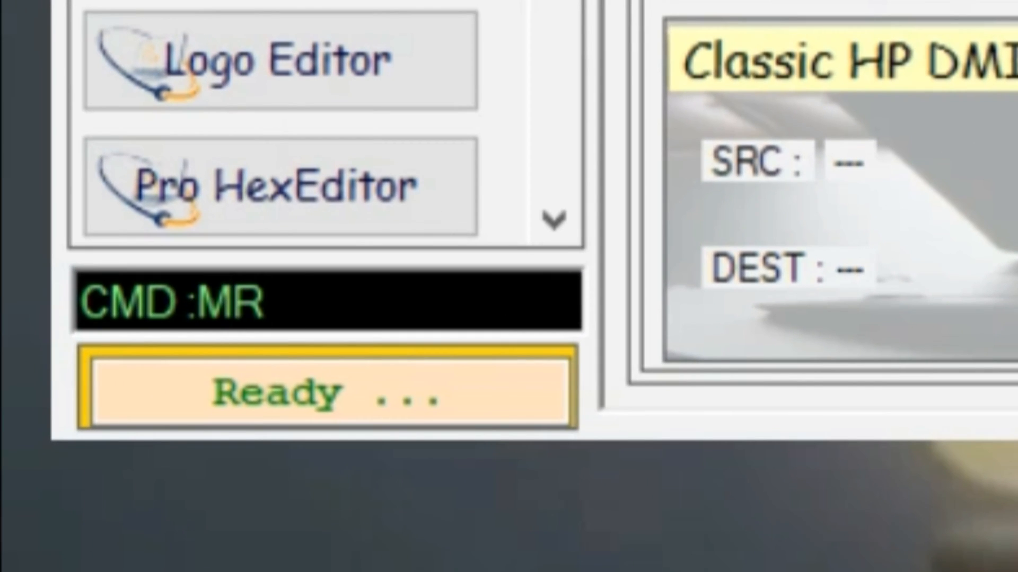
pyautogui.write('G')
pyautogui.press('Return')
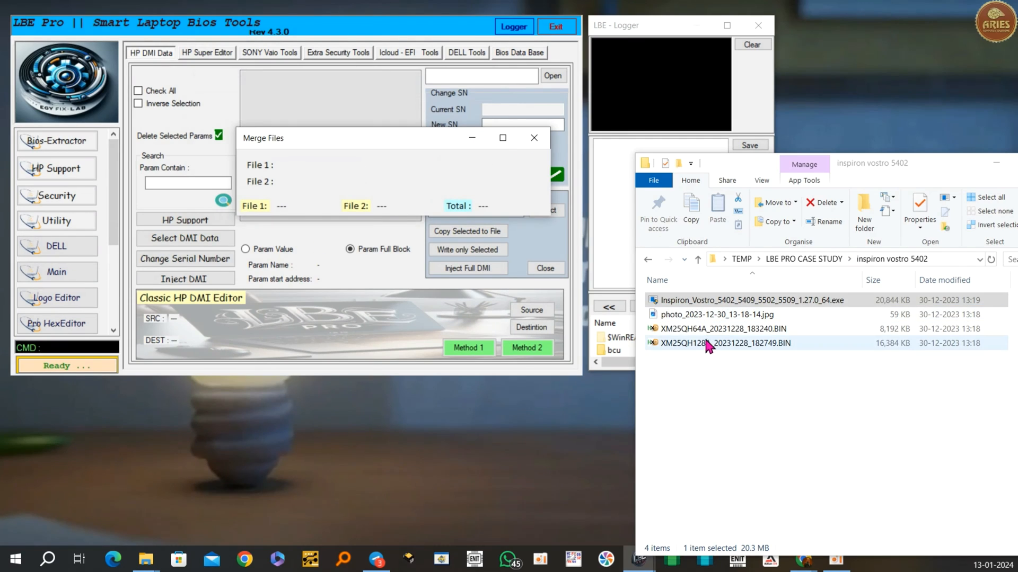
# Merge XM25QH64A_20231228_183240.BIN and XM25QH128A_20231228_182749.BIN by loading both files together into Merge Files
pyautogui.click(698, 330)
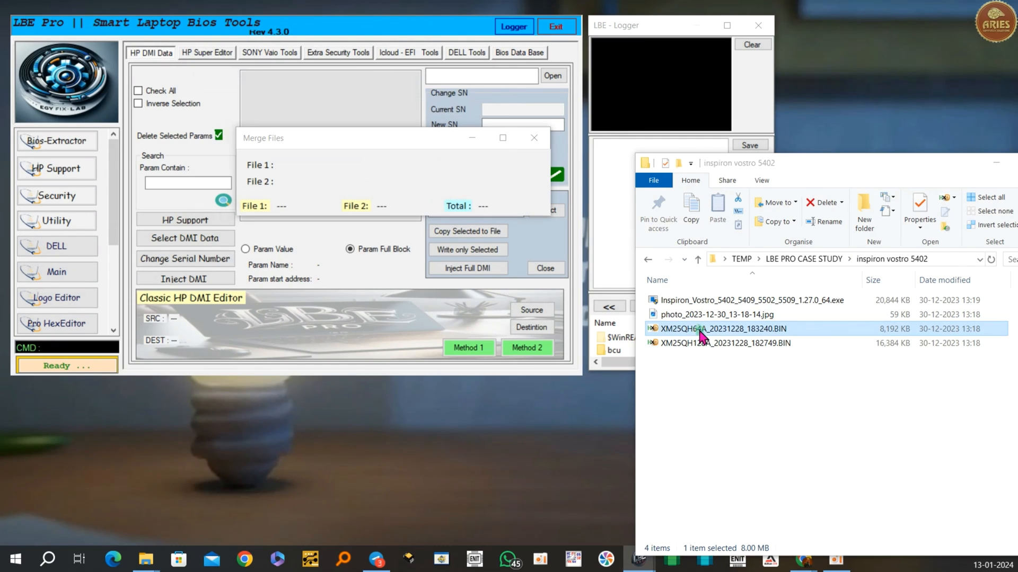
pyautogui.keyDown('shift'); pyautogui.click(715, 344); pyautogui.keyUp('shift')
pyautogui.moveTo(724, 354); pyautogui.dragTo(385, 162)
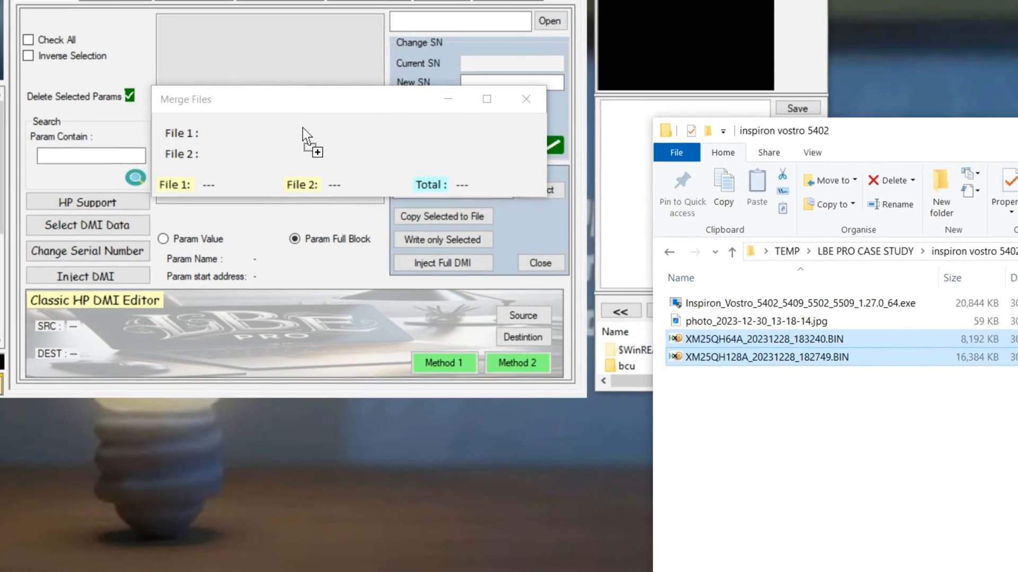
pyautogui.moveTo(304, 129); pyautogui.dragTo(305, 132)
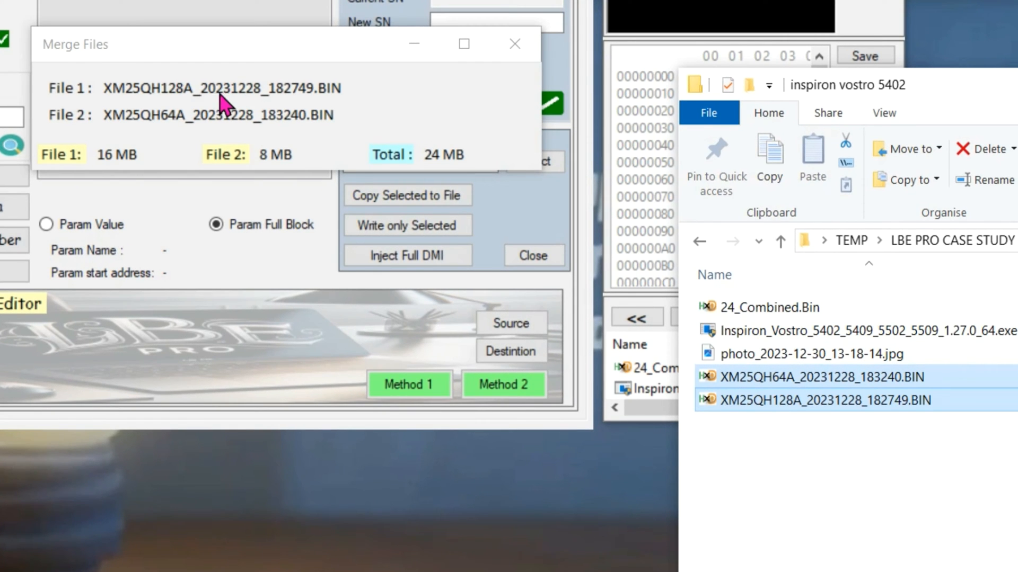
# Open 24_Combined.Bin in HxD and examine its header, highlighting the bytes from offset 10 to 2F
pyautogui.click(799, 309)
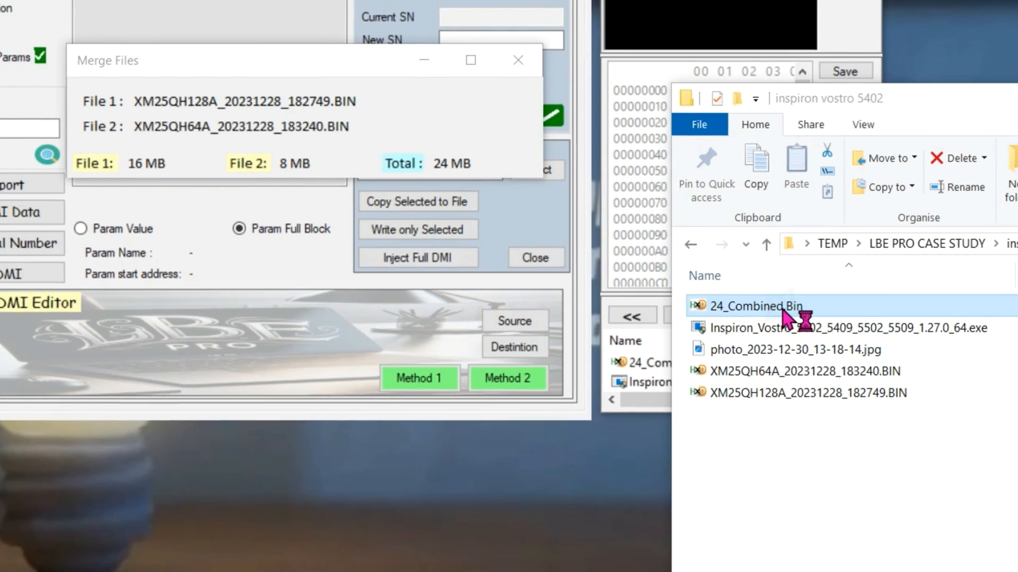
pyautogui.doubleClick(800, 309)
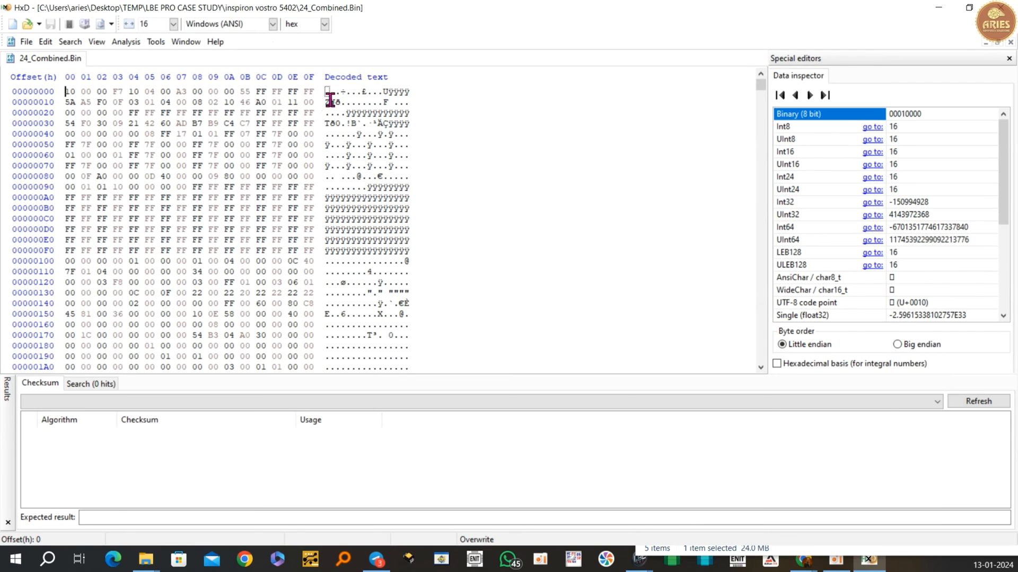
pyautogui.click(313, 91)
pyautogui.moveTo(338, 102); pyautogui.dragTo(423, 121)
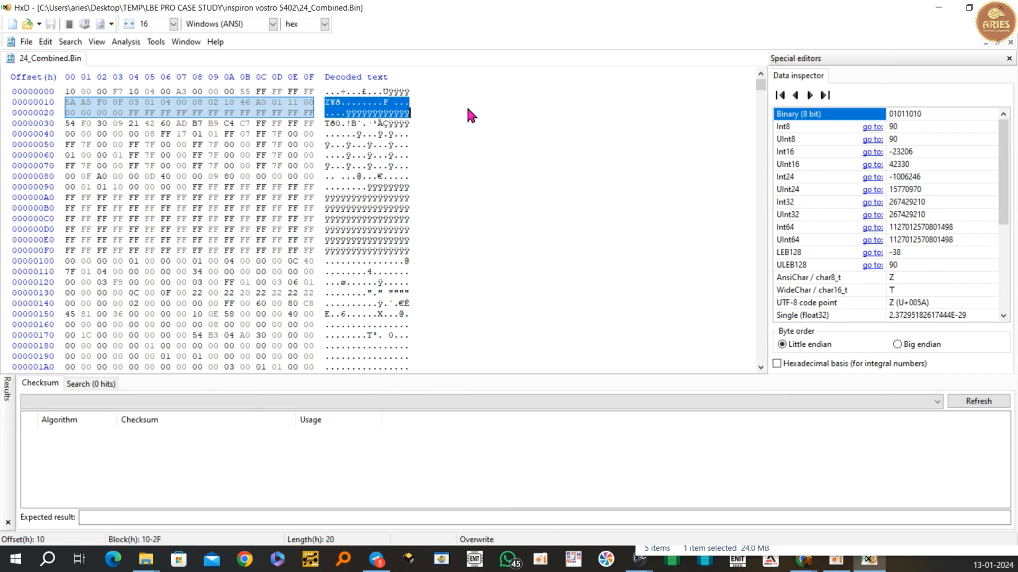
# Examine the end of 24_Combined.Bin, highlighting the bytes from offset 17FFFD0, and close the editor
pyautogui.moveTo(761, 85); pyautogui.dragTo(715, 403)
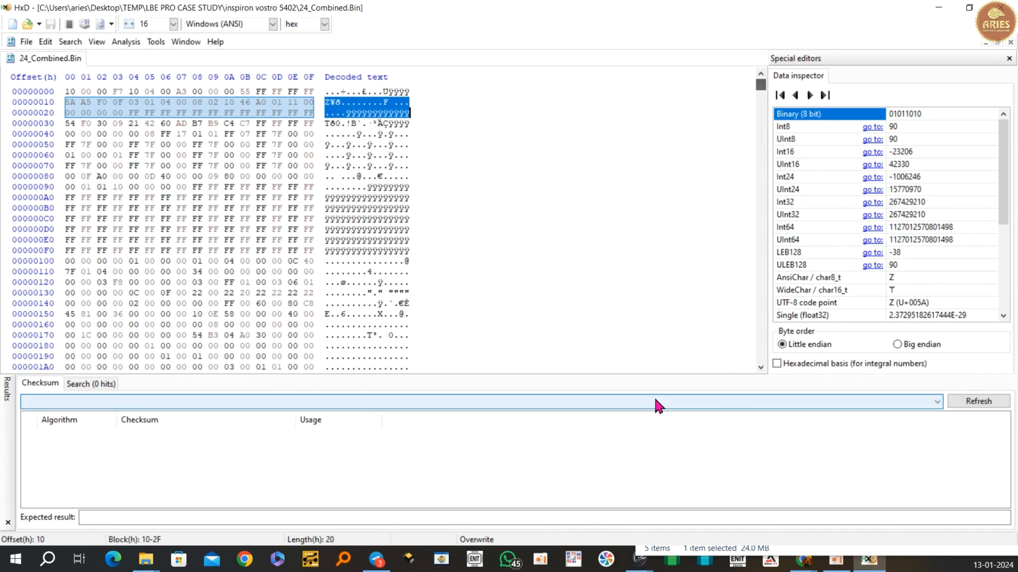
pyautogui.moveTo(760, 85); pyautogui.dragTo(751, 365)
pyautogui.scroll(3, 520, 306)
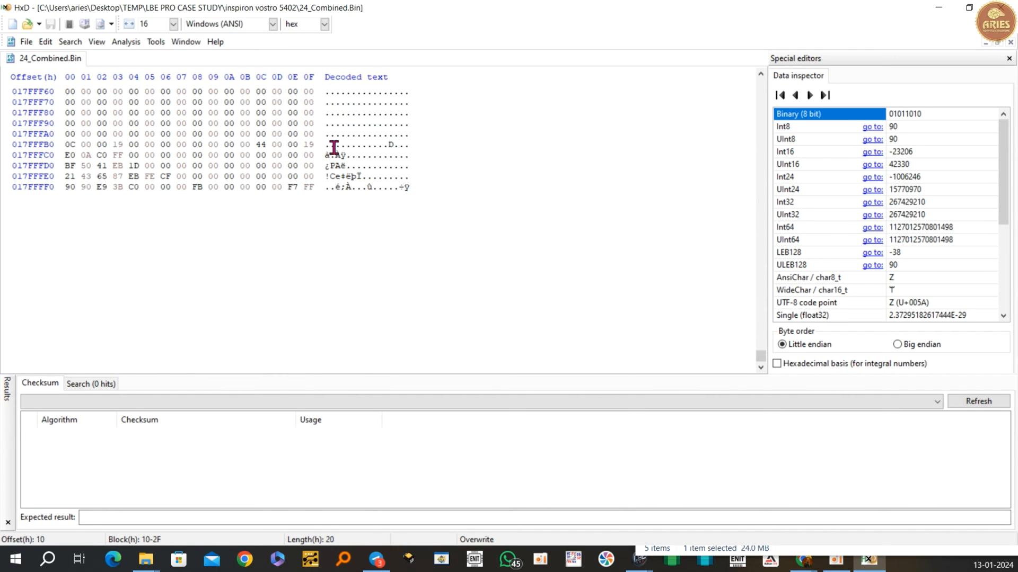
pyautogui.moveTo(324, 165); pyautogui.dragTo(397, 273)
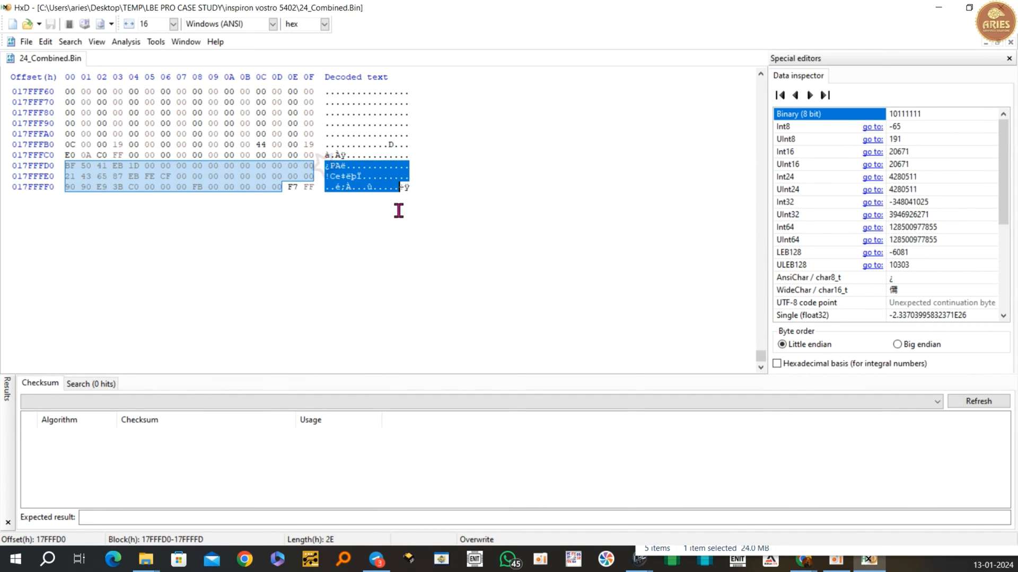
pyautogui.click(1001, 8)
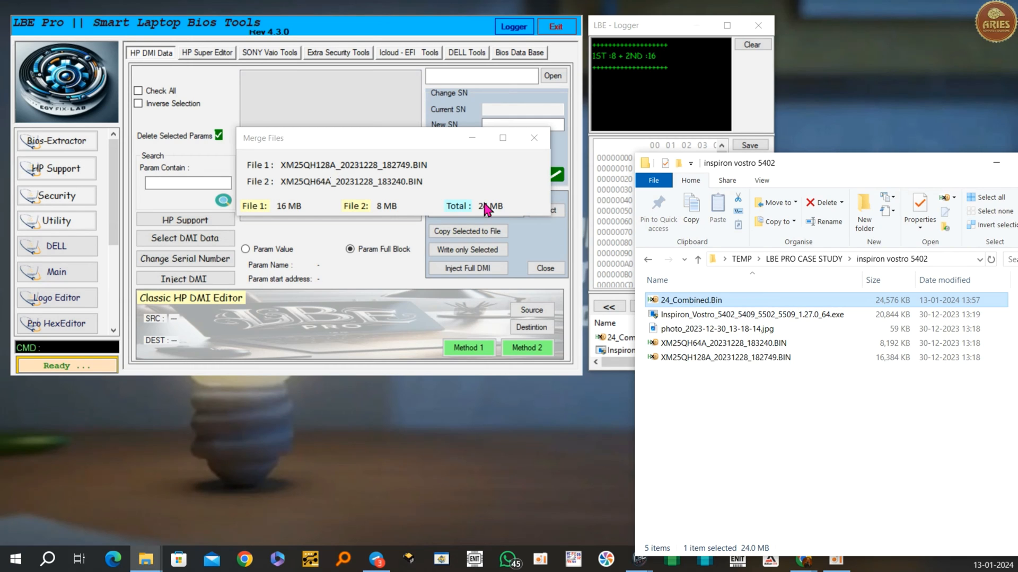
# Close Merge Files and select Inspiron_Vostro_5402_5409_5502_5509_1.27.0_64.exe in the inspiron vostro 5402 folder
pyautogui.click(534, 138)
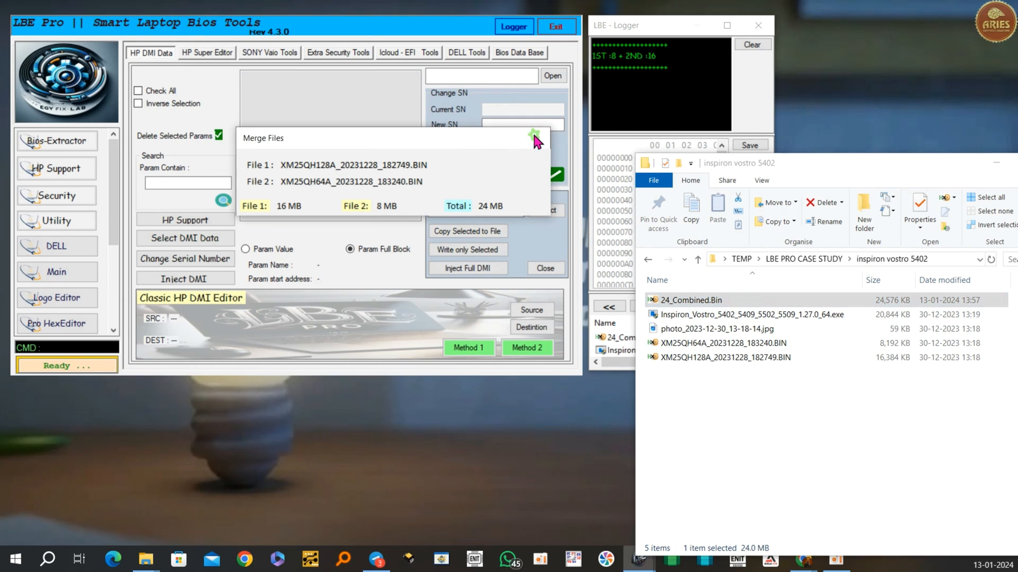
pyautogui.moveTo(859, 159); pyautogui.dragTo(802, 159)
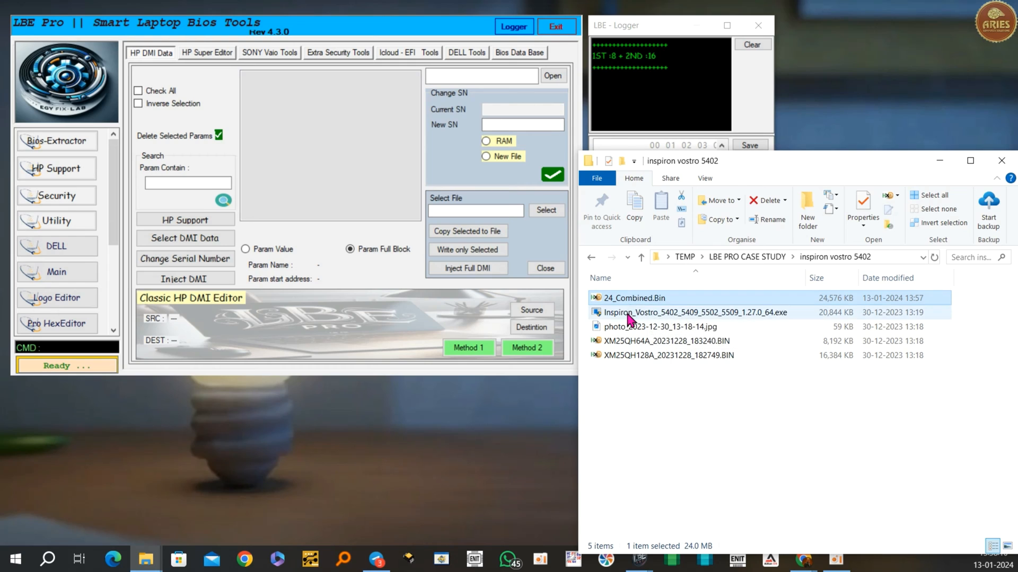
pyautogui.click(629, 317)
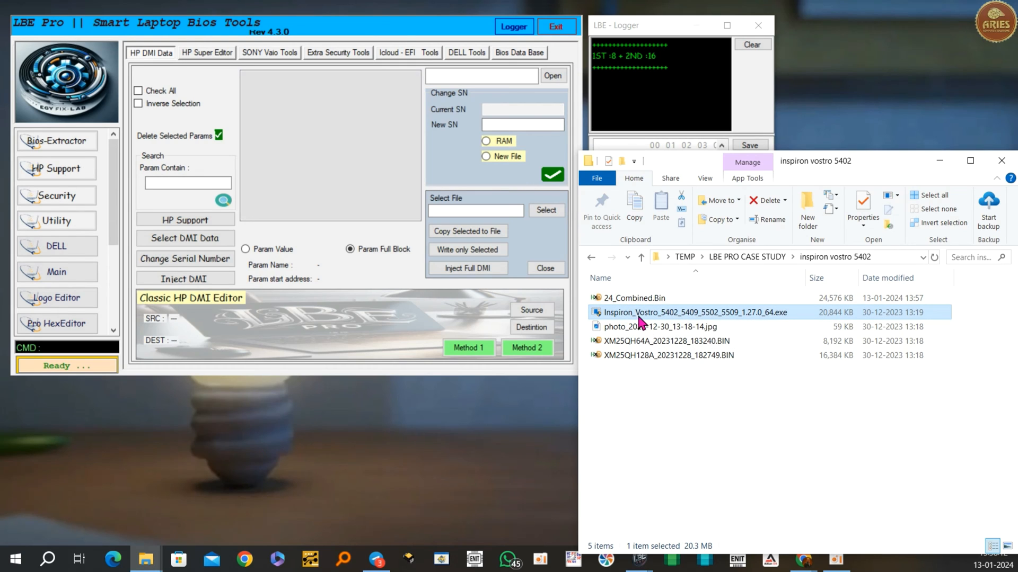
pyautogui.moveTo(640, 320)
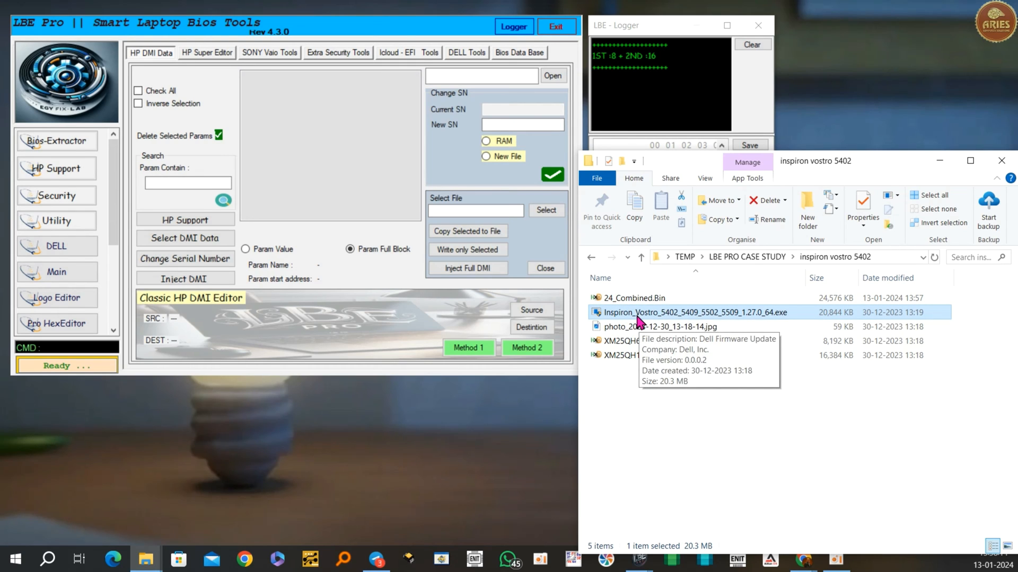
pyautogui.moveTo(822, 157); pyautogui.dragTo(863, 142)
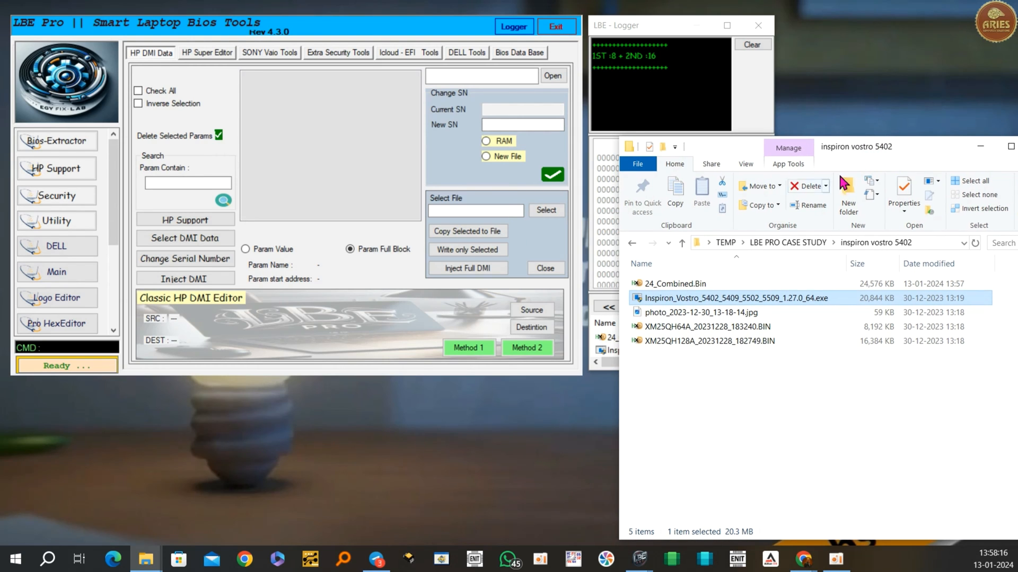
# Open the DELL repair module from the CMD line, clearing the mistaken DL entry
pyautogui.click(75, 348)
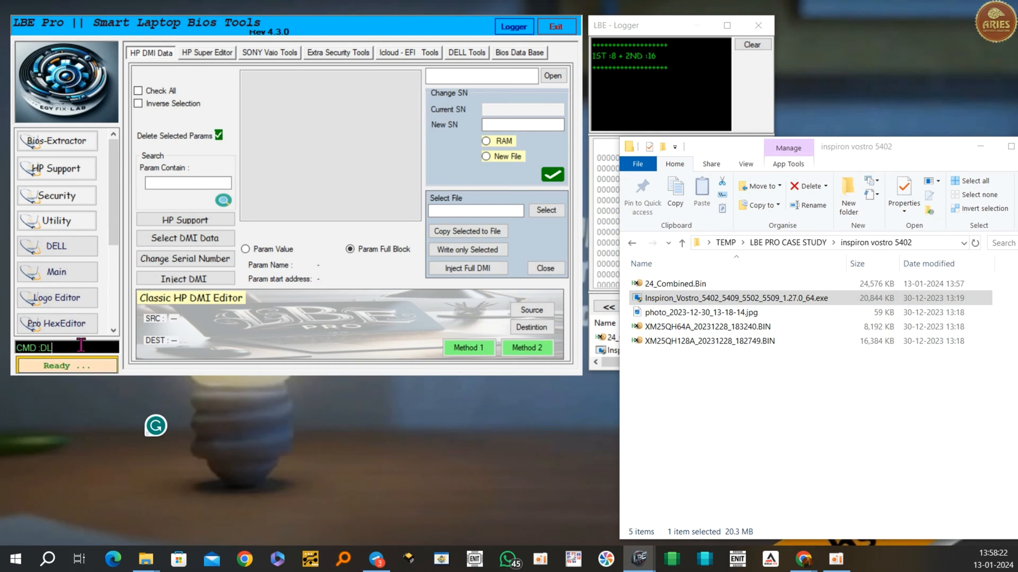
pyautogui.moveTo(112, 196); pyautogui.dragTo(121, 261)
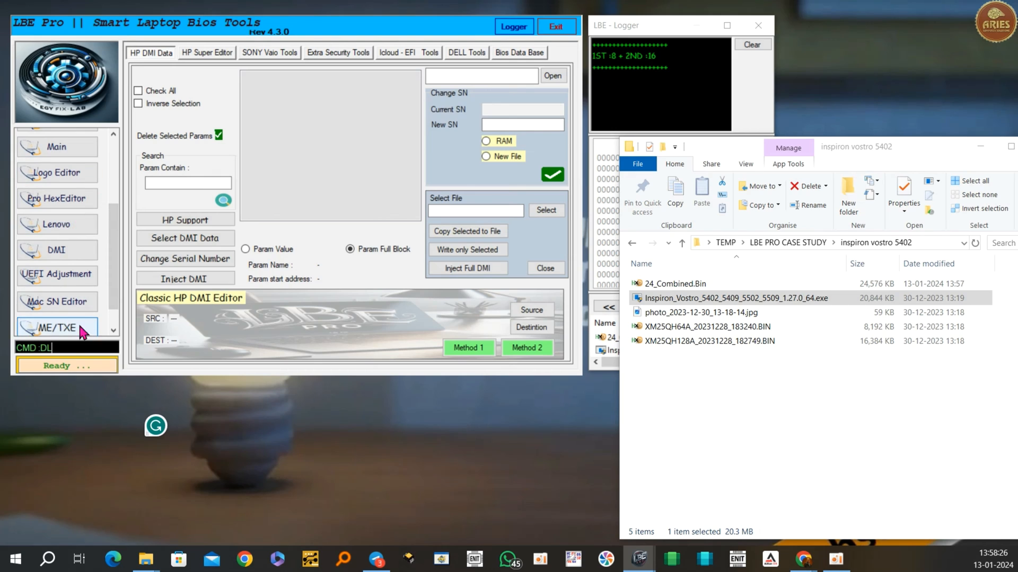
pyautogui.press('BackSpace')
pyautogui.press('BackSpace')
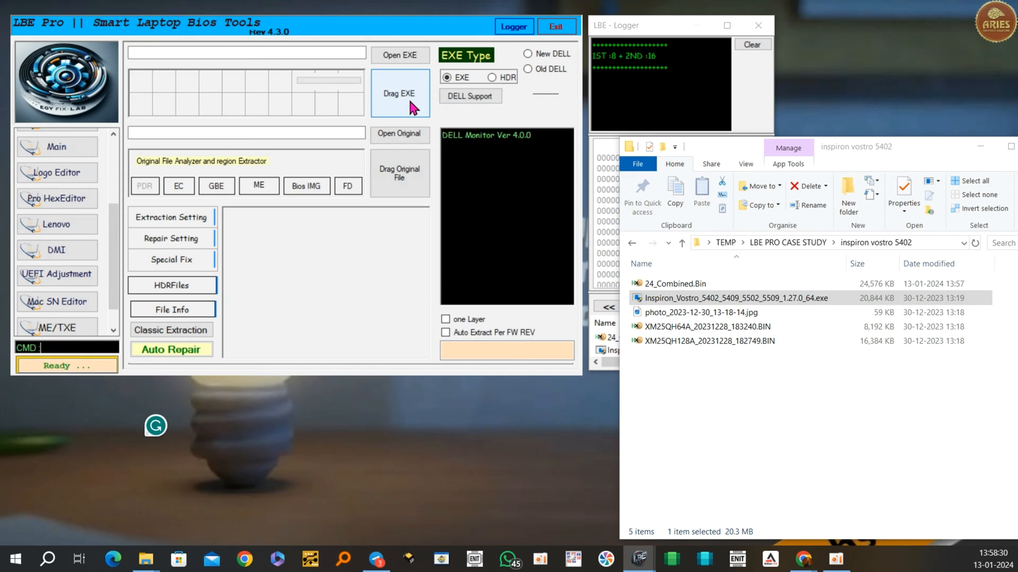
# Examine the merge-order line in the Logger by highlighting it, and enlarge the log output area
pyautogui.click(593, 56)
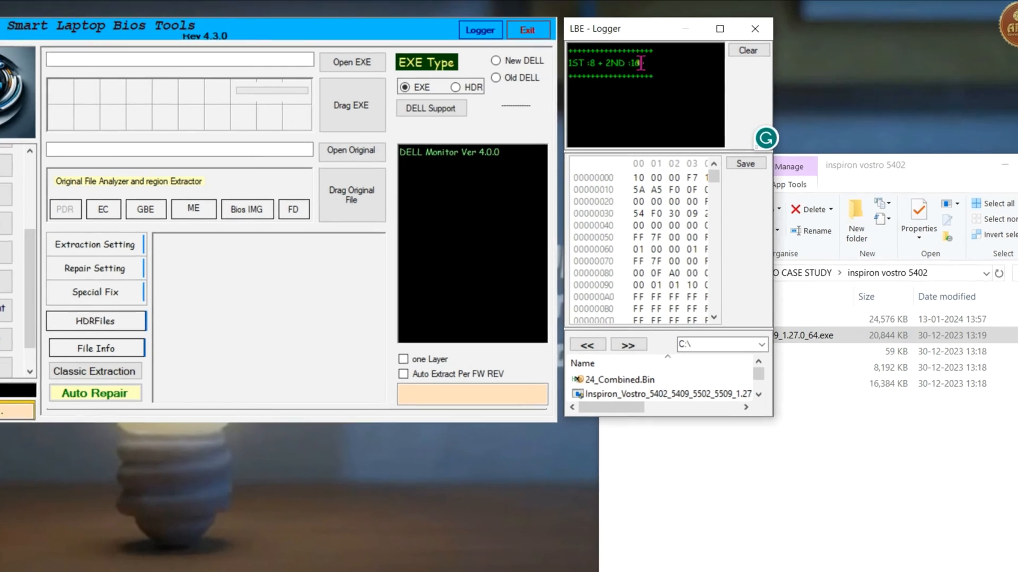
pyautogui.moveTo(657, 57); pyautogui.dragTo(585, 61)
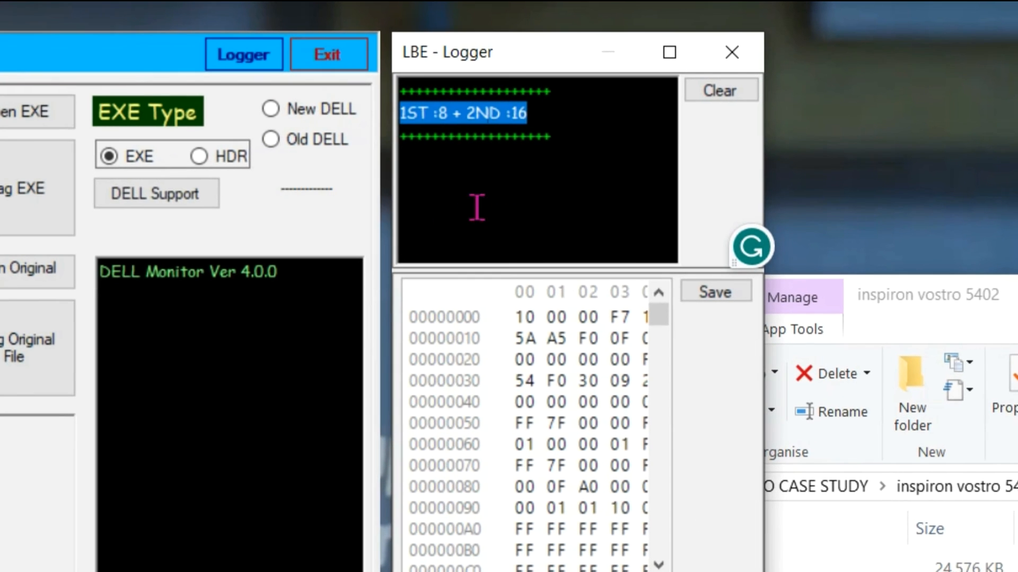
pyautogui.click(479, 180)
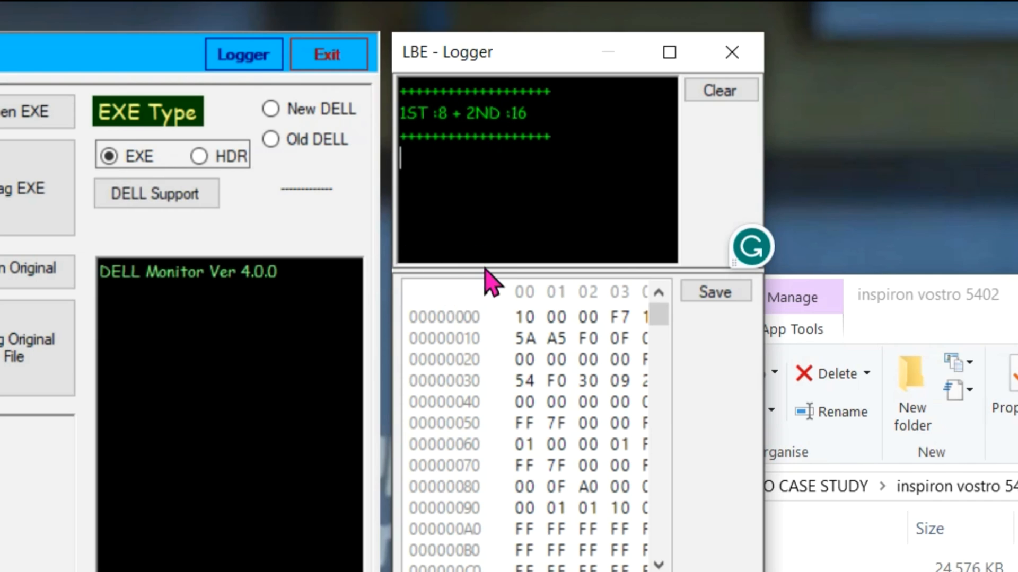
pyautogui.moveTo(483, 270); pyautogui.dragTo(472, 428)
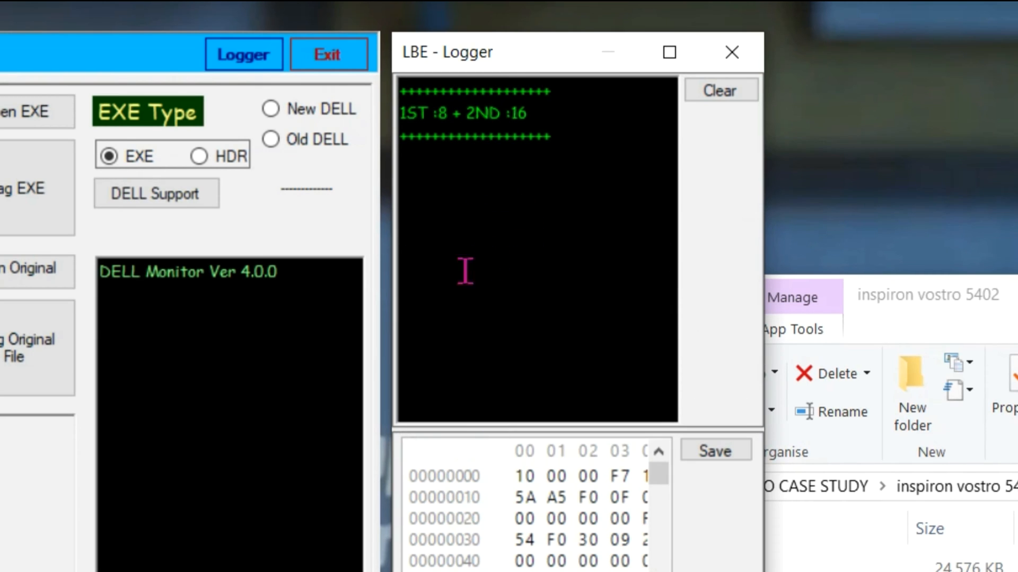
pyautogui.click(1010, 296)
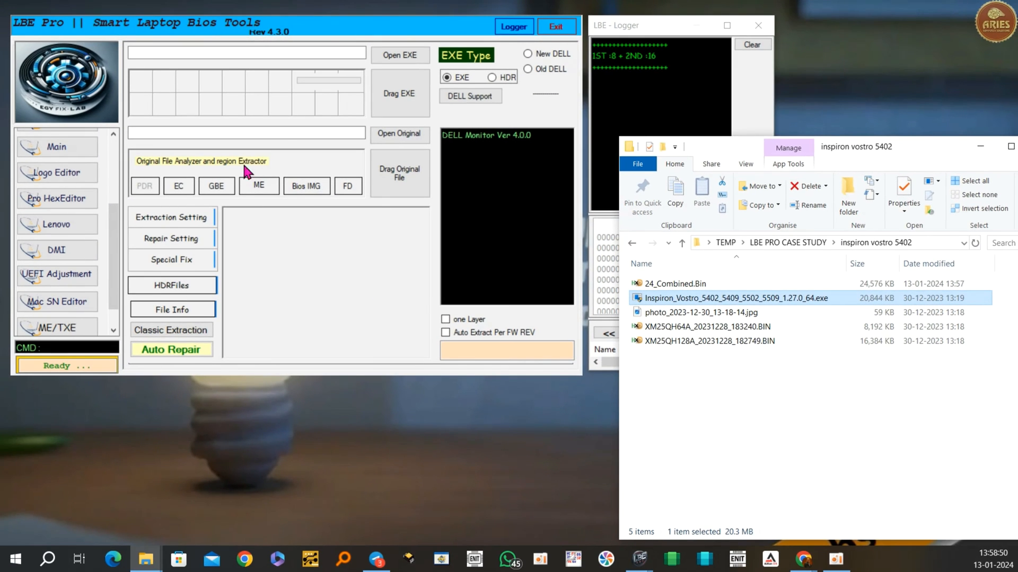
# Load 24_Combined.Bin and the Inspiron_Vostro 1.27.0 EXE together with the HDR files list shown, repair the dump, and select 24_Combined_Fixed.Bin
pyautogui.keyDown('ctrl'); pyautogui.click(690, 286); pyautogui.keyUp('ctrl')
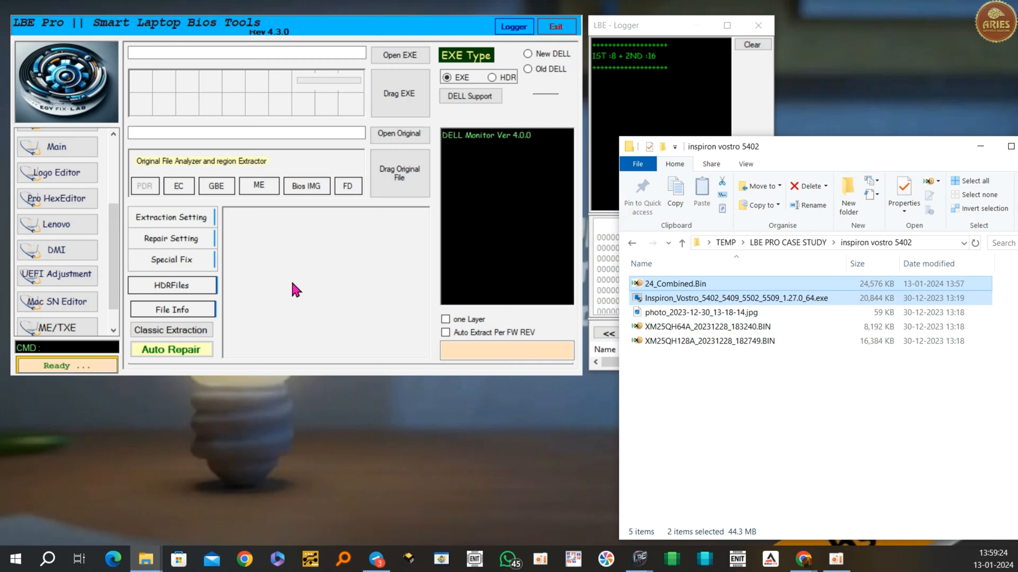
pyautogui.click(180, 289)
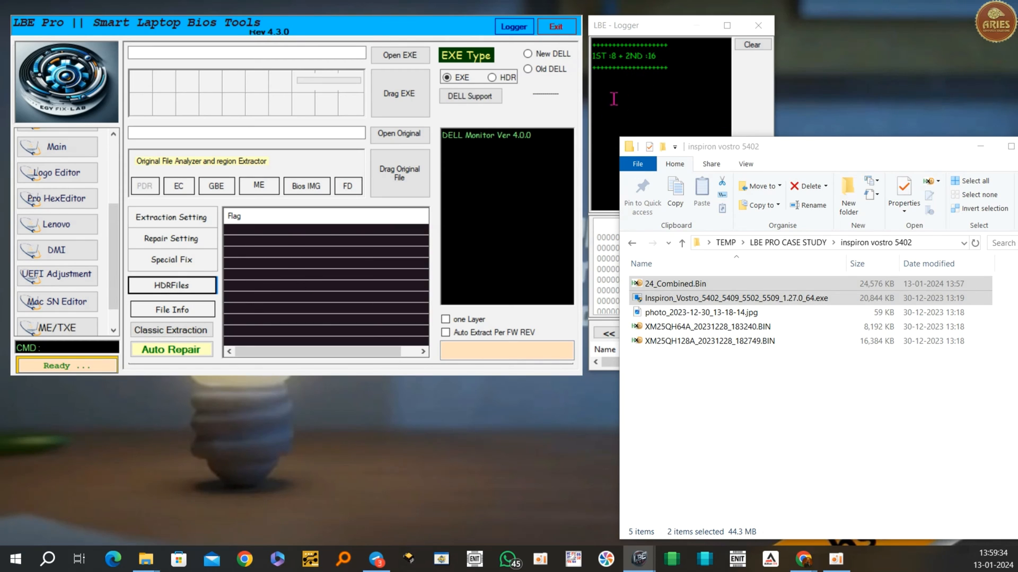
pyautogui.moveTo(679, 302); pyautogui.dragTo(607, 311)
pyautogui.moveTo(326, 267); pyautogui.dragTo(326, 267)
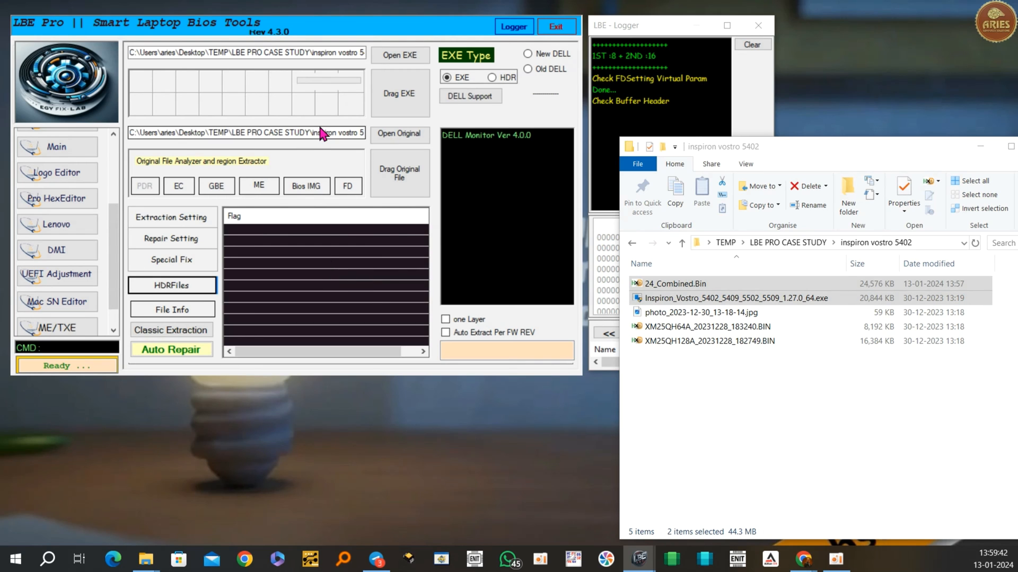
pyautogui.moveTo(314, 133); pyautogui.dragTo(345, 129)
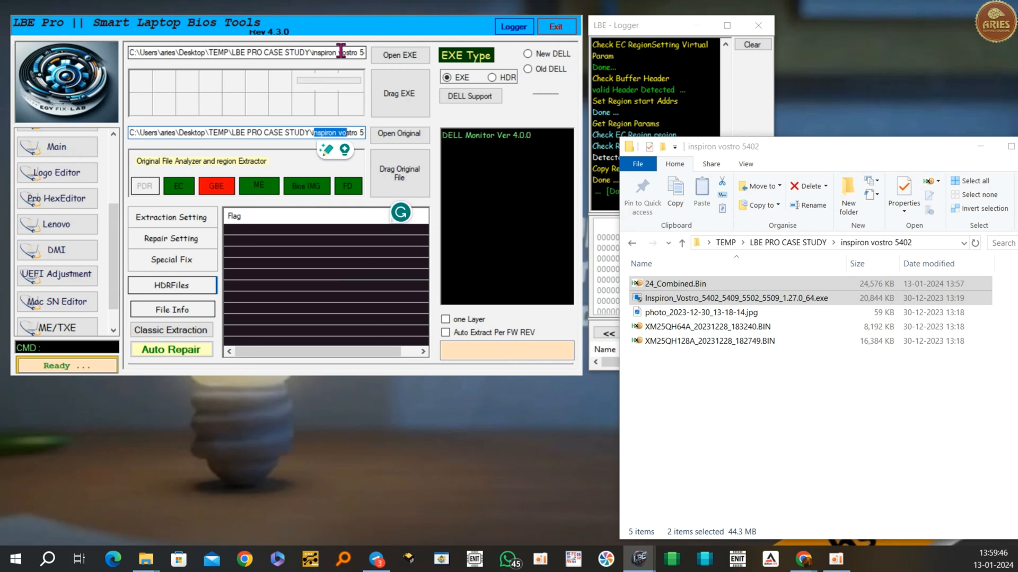
pyautogui.moveTo(827, 146); pyautogui.dragTo(939, 97)
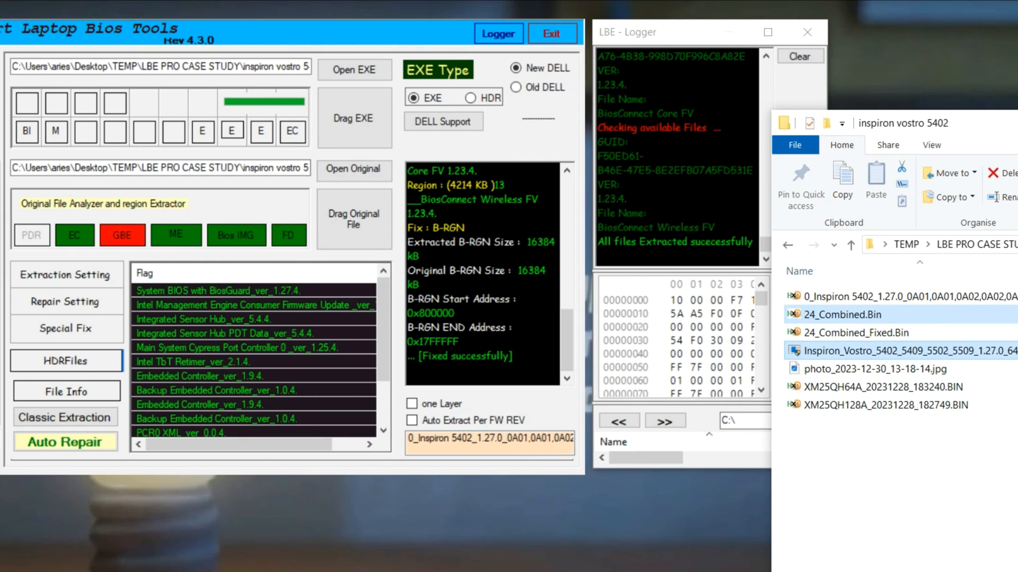
pyautogui.click(867, 337)
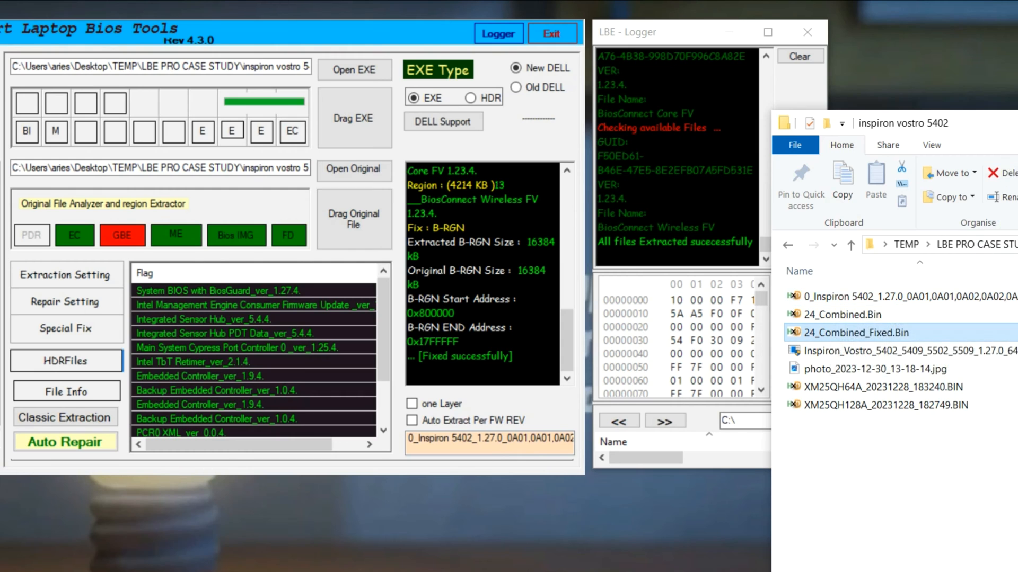
pyautogui.moveTo(1011, 119); pyautogui.dragTo(860, 133)
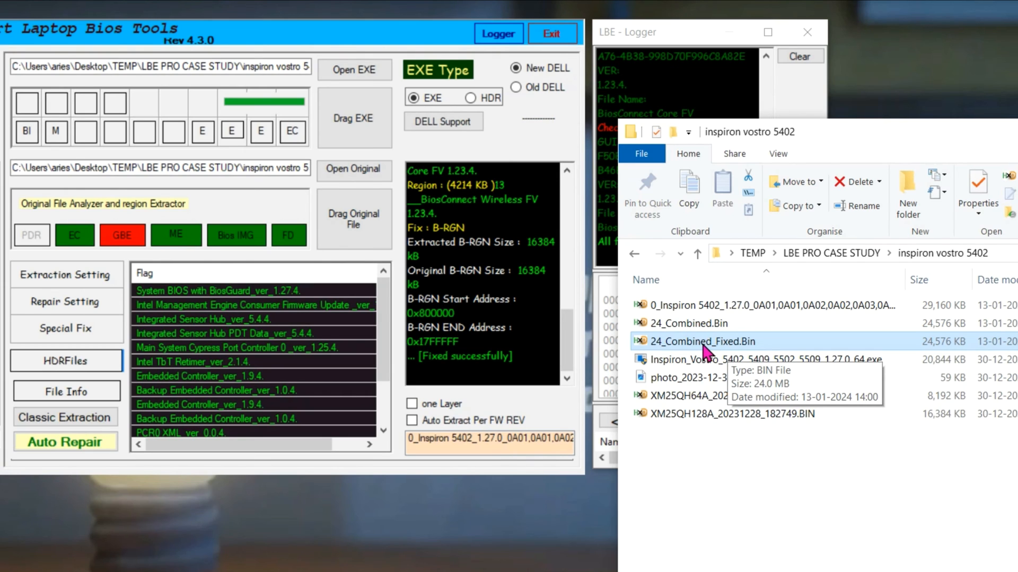
# Extract the Intel Management Engine Consumer Firmware Update entry from the HDR files list and widen the folder's Name column to read its version
pyautogui.click(198, 308)
pyautogui.moveTo(228, 444); pyautogui.dragTo(344, 457)
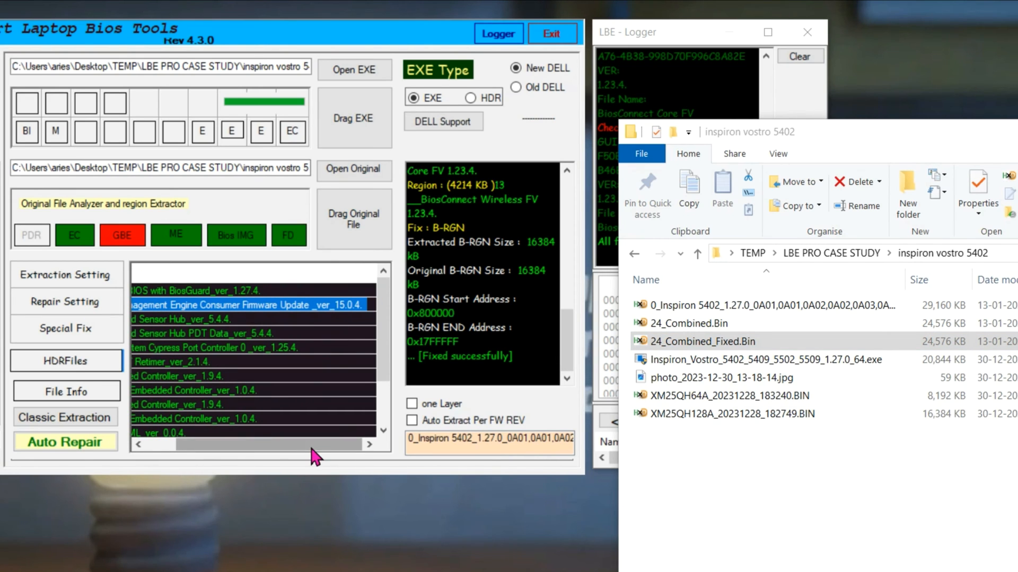
pyautogui.moveTo(309, 444); pyautogui.dragTo(179, 455)
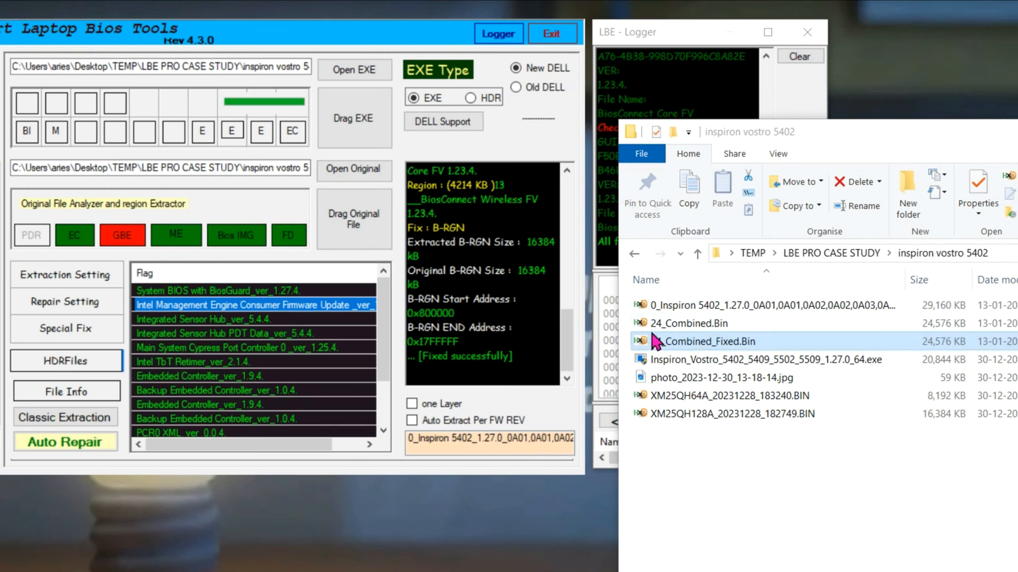
pyautogui.doubleClick(176, 307)
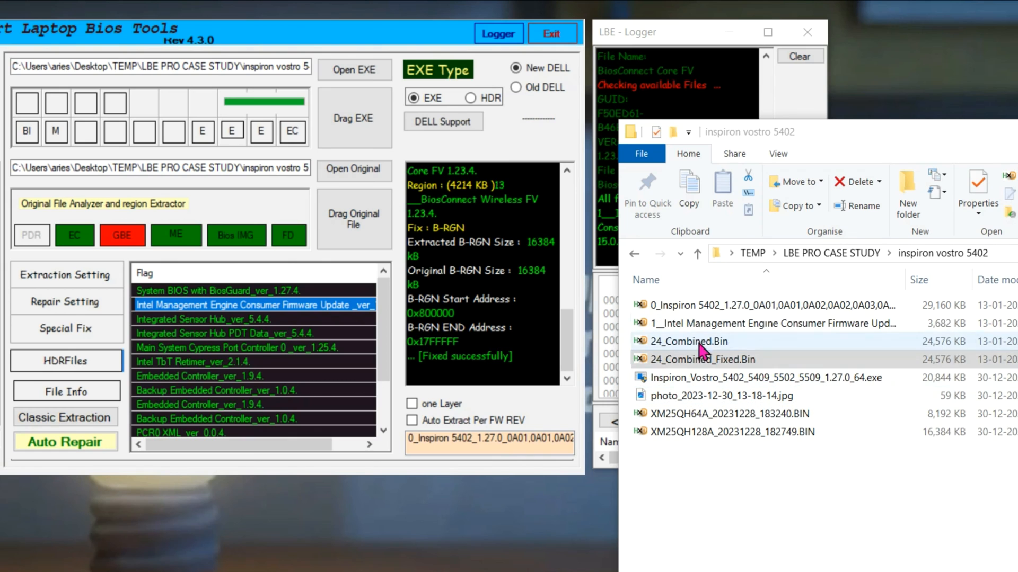
pyautogui.click(731, 325)
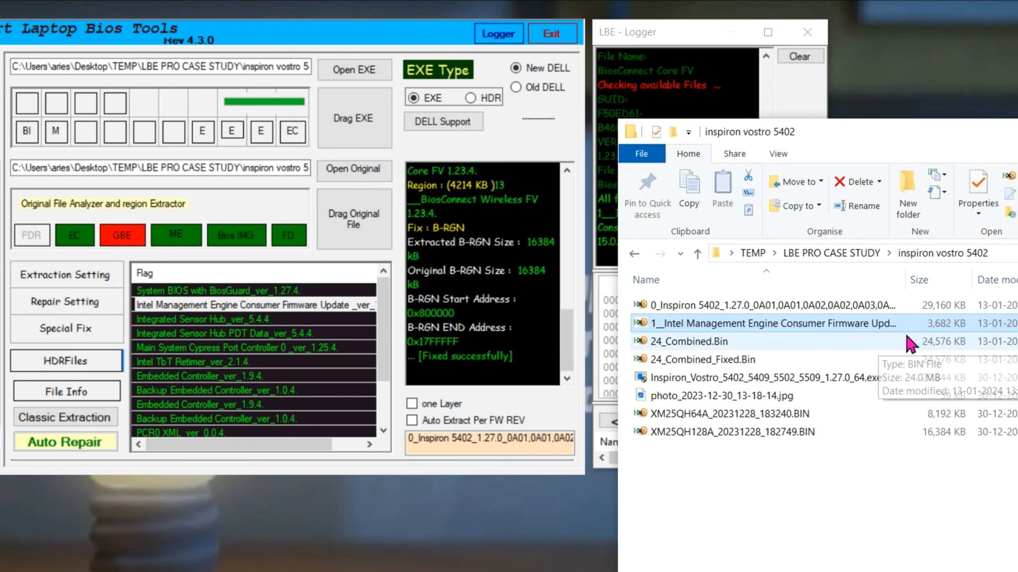
pyautogui.moveTo(905, 280); pyautogui.dragTo(996, 279)
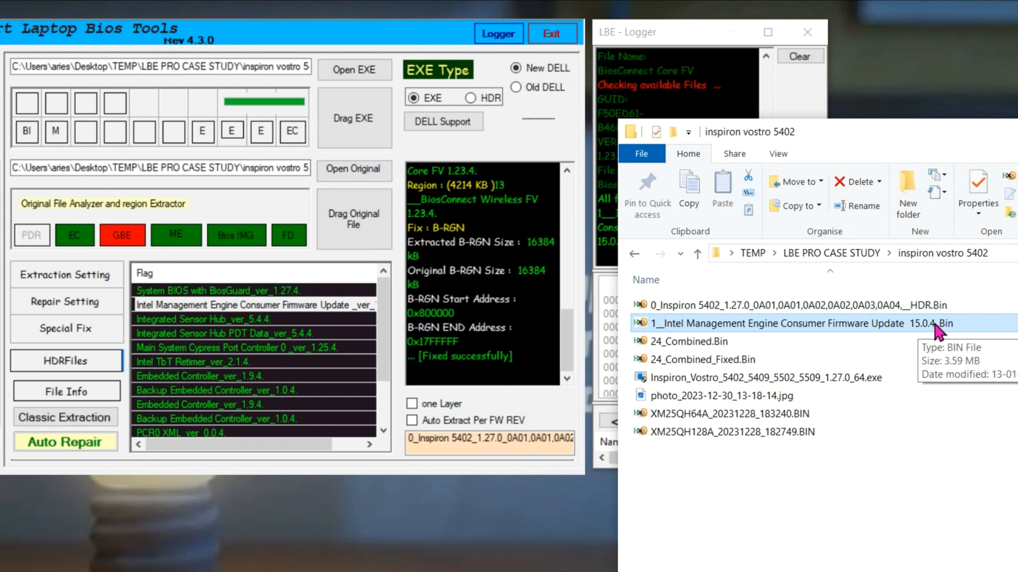
# Open ME Utility from the CMD line and load 24_Combined_Fixed.Bin as the original file
pyautogui.moveTo(856, 139); pyautogui.dragTo(865, 316)
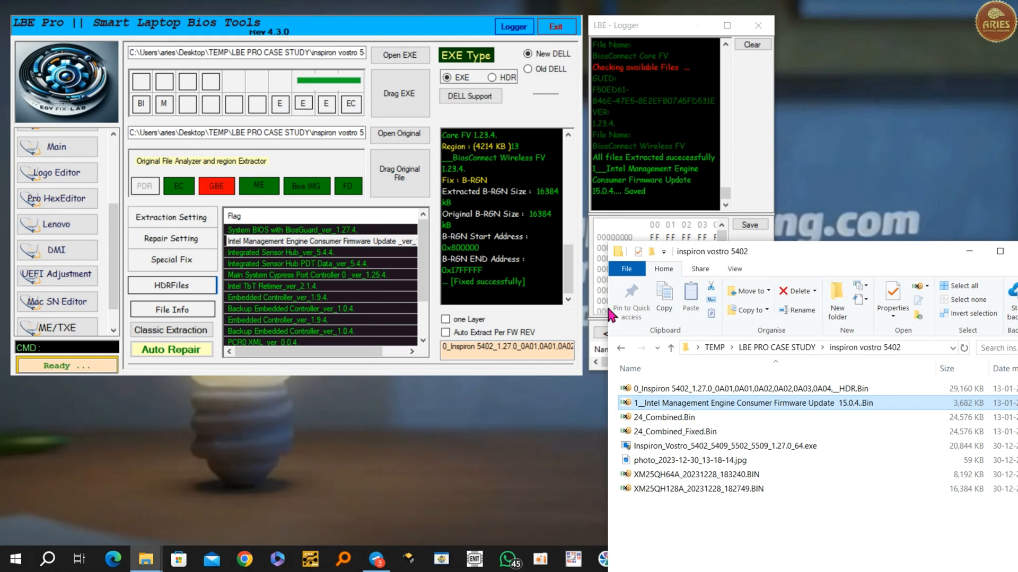
pyautogui.moveTo(825, 256); pyautogui.dragTo(813, 102)
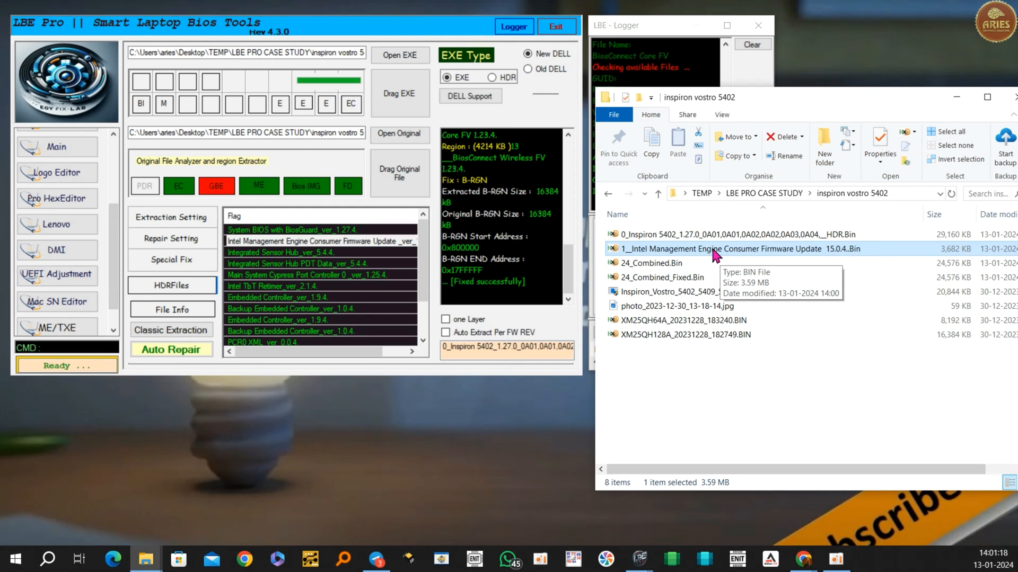
pyautogui.click(683, 282)
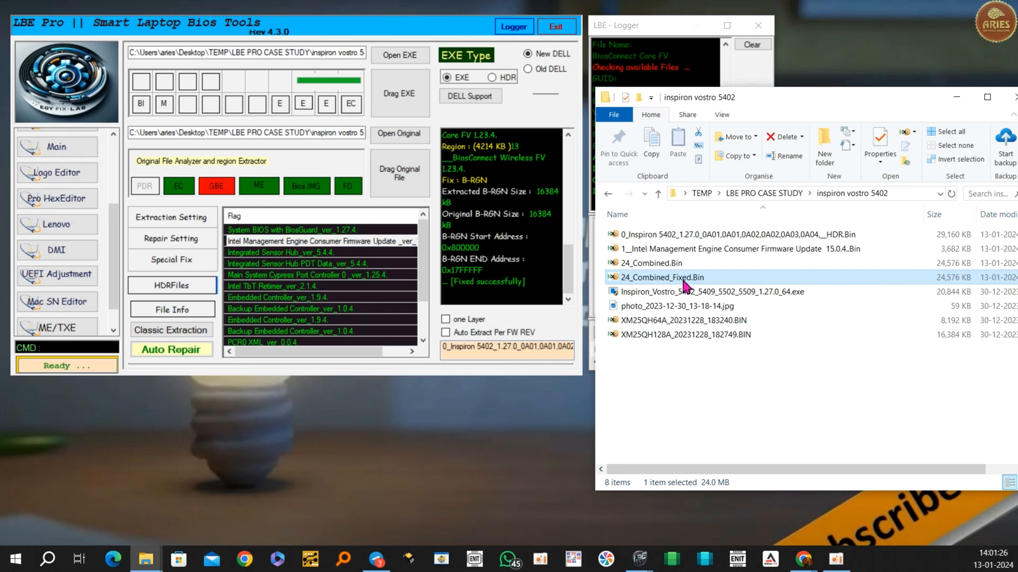
pyautogui.click(73, 349)
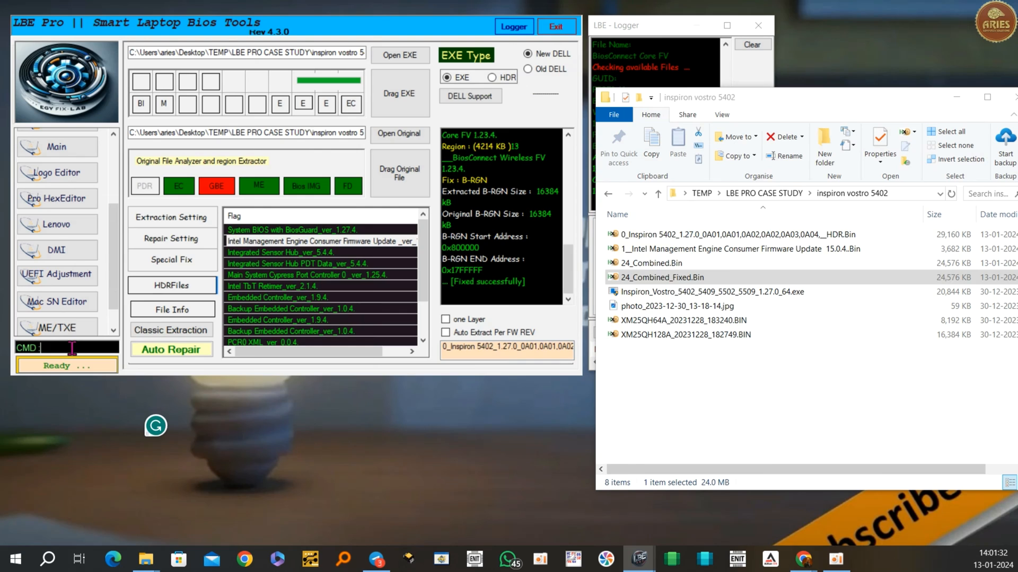
pyautogui.press('Return')
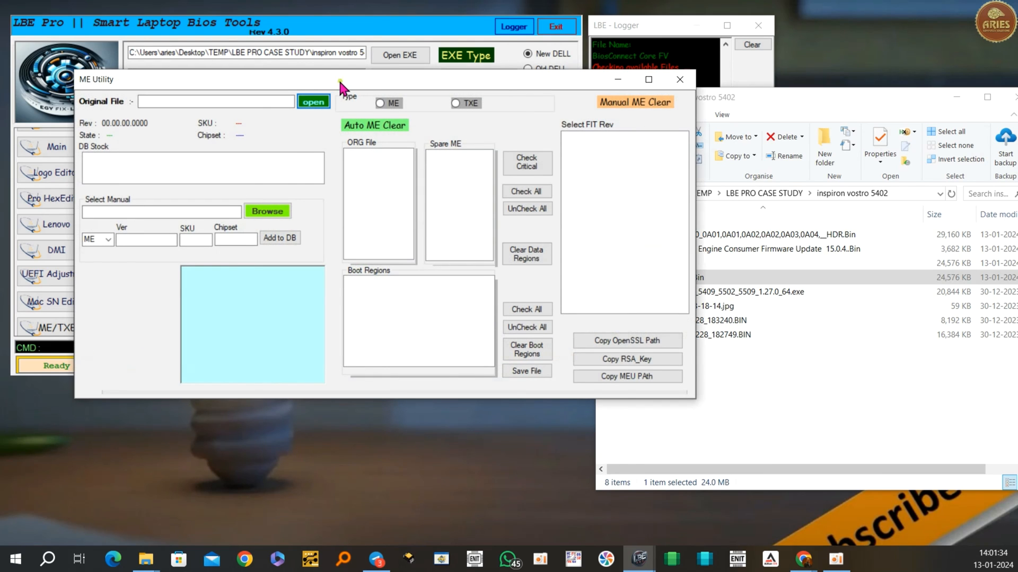
pyautogui.moveTo(339, 77); pyautogui.dragTo(329, 41)
pyautogui.click(748, 103)
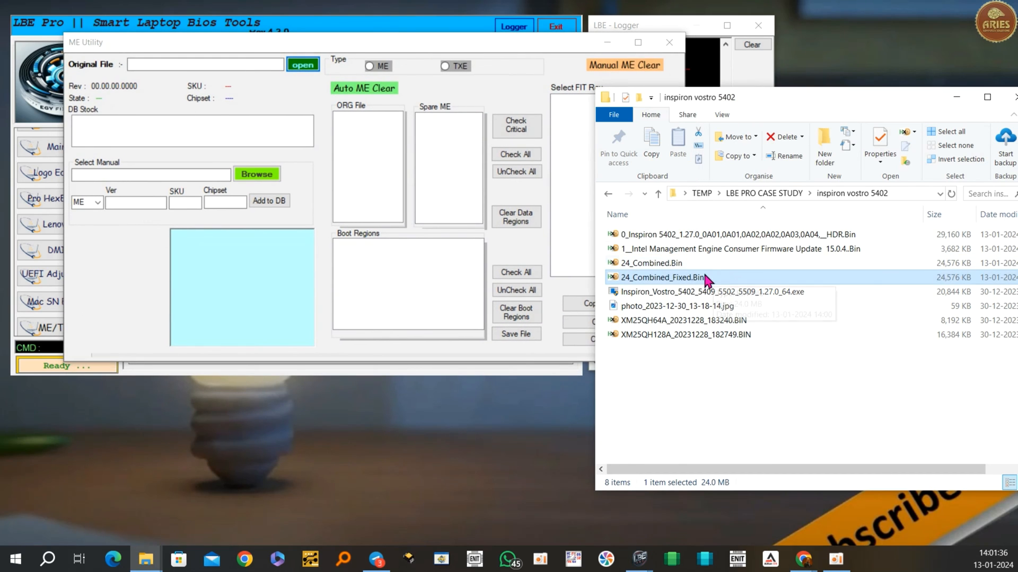
pyautogui.moveTo(677, 285); pyautogui.dragTo(175, 133)
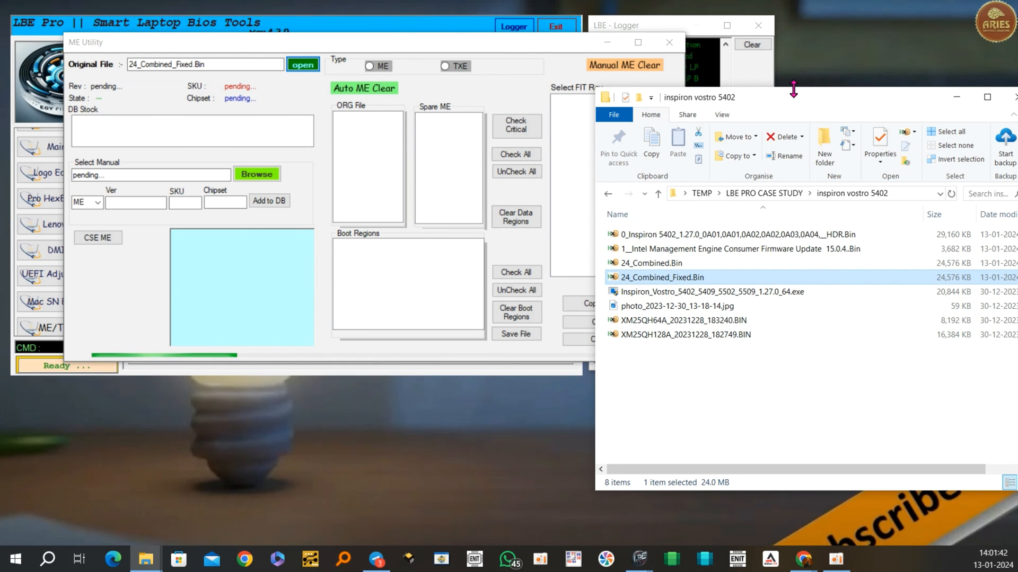
# Move the folder window clear of the Logger and examine the ME analysis details for 24_Combined_Fixed.Bin
pyautogui.moveTo(802, 99); pyautogui.dragTo(784, 432)
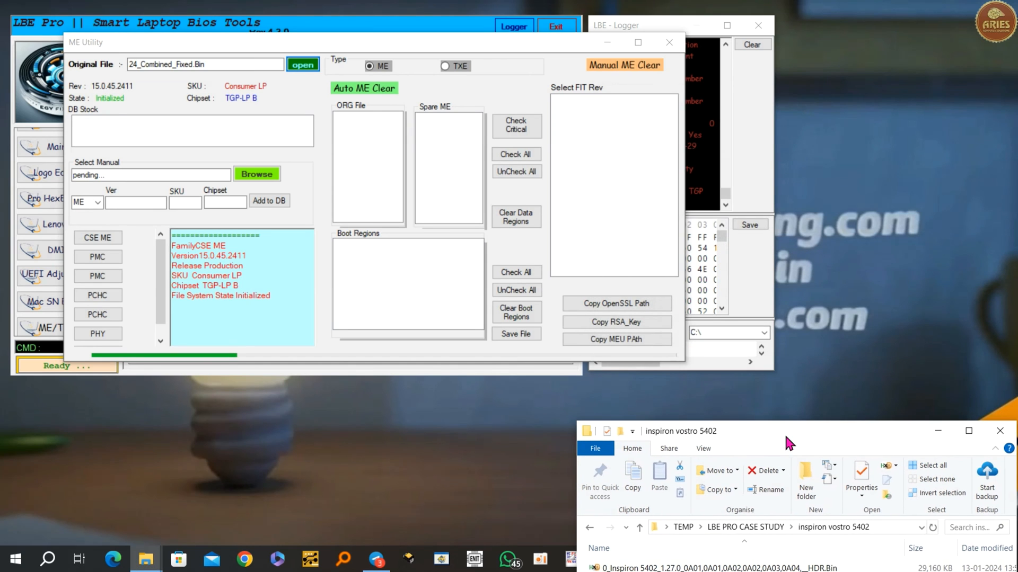
pyautogui.click(756, 119)
pyautogui.scroll(5, 636, 170)
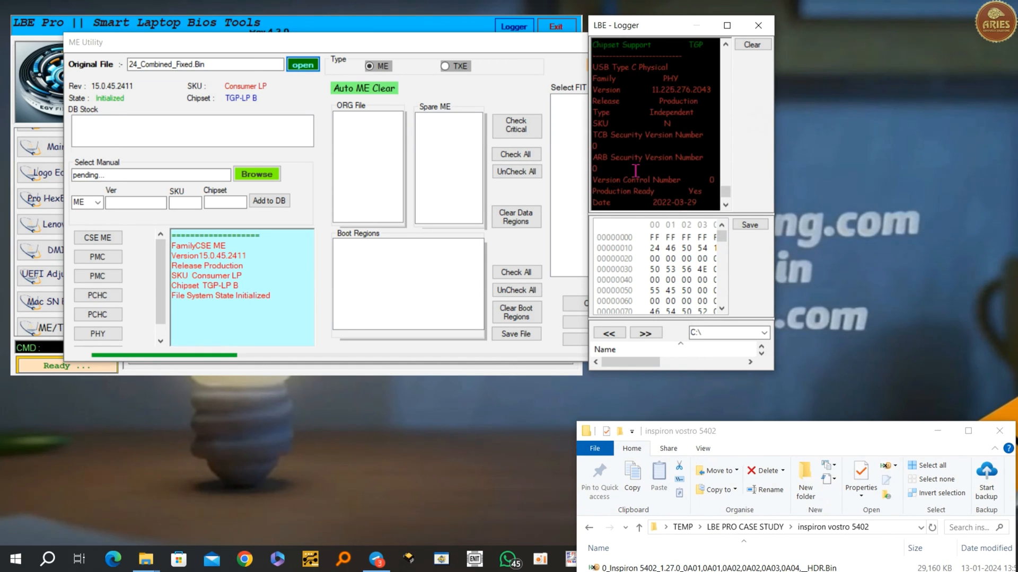
pyautogui.scroll(-3, 636, 171)
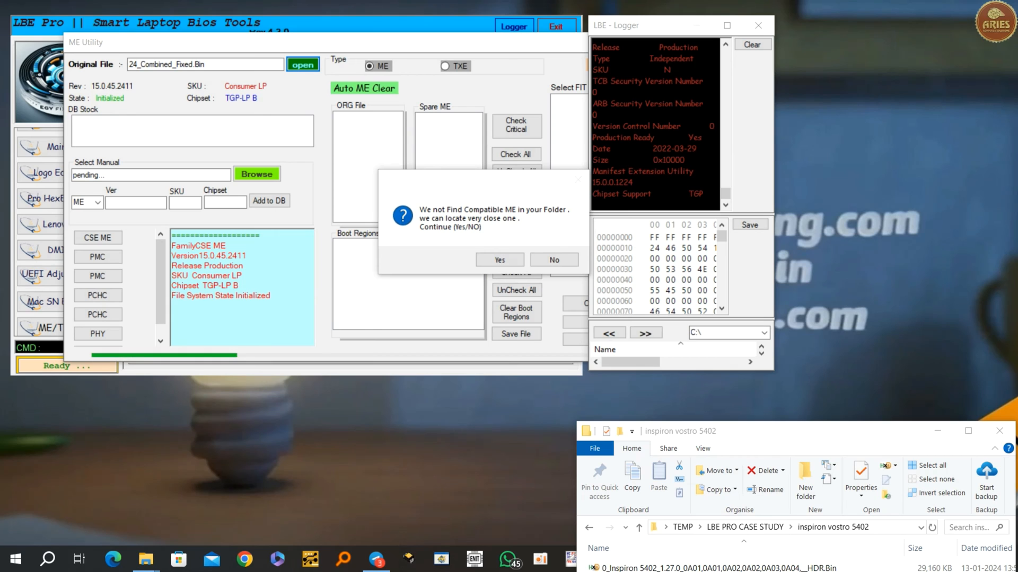
# Open the LBEPro.exe shortcut's file location, place the folder window centrally, and browse to the REPO ME15 folder
pyautogui.moveTo(676, 187); pyautogui.dragTo(626, 159)
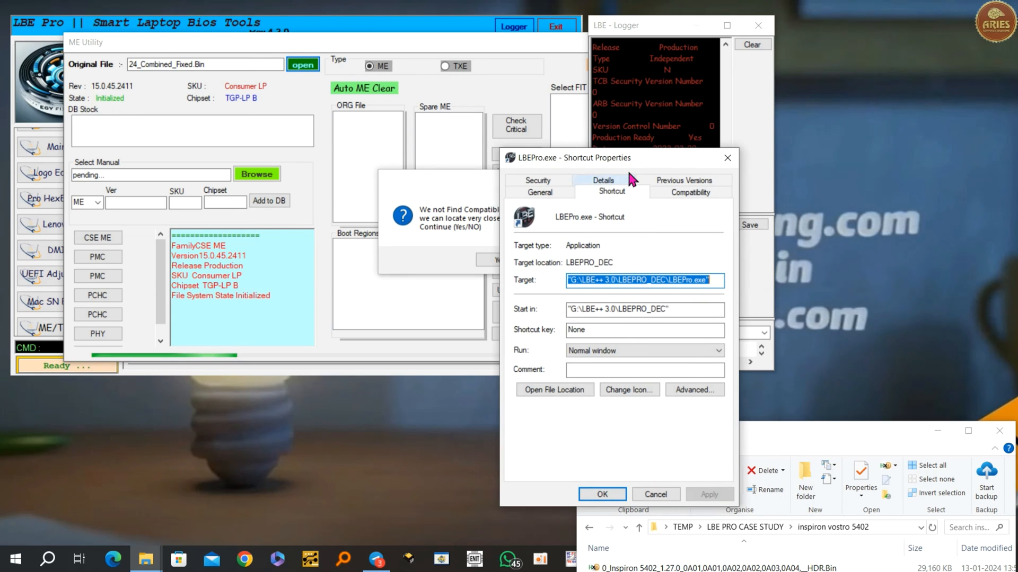
pyautogui.click(578, 391)
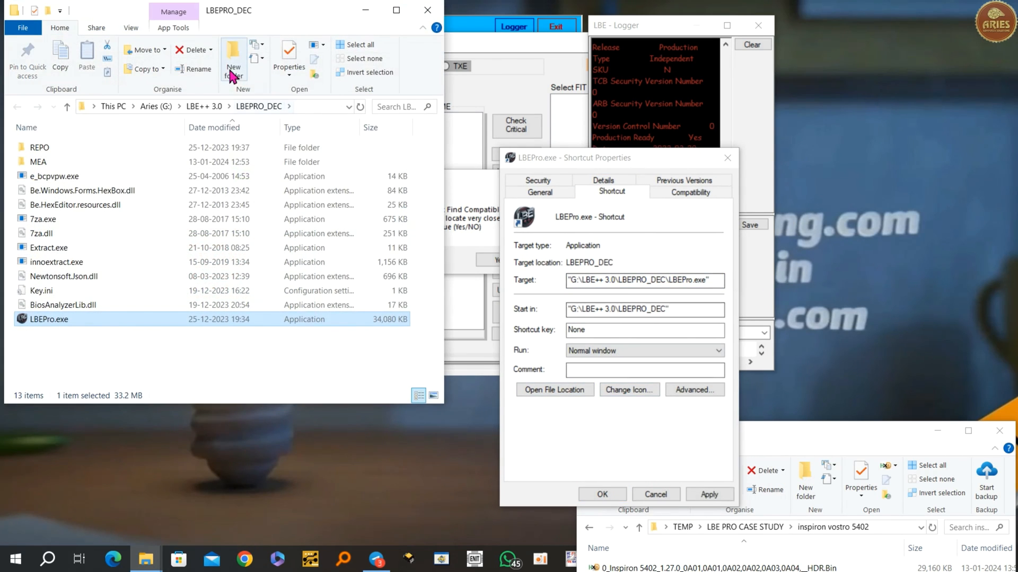
pyautogui.moveTo(288, 17); pyautogui.dragTo(625, 47)
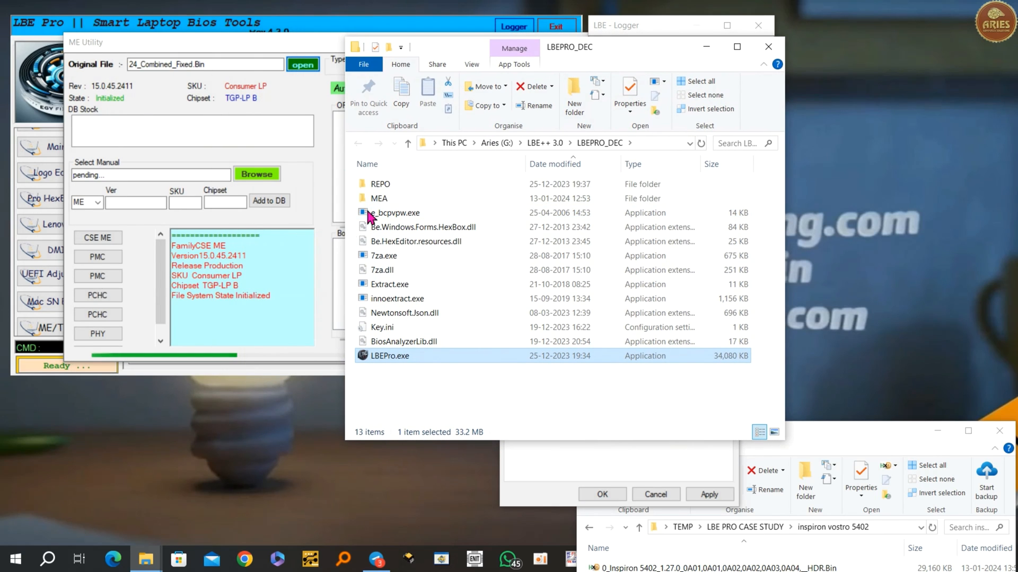
pyautogui.click(386, 183)
pyautogui.doubleClick(387, 184)
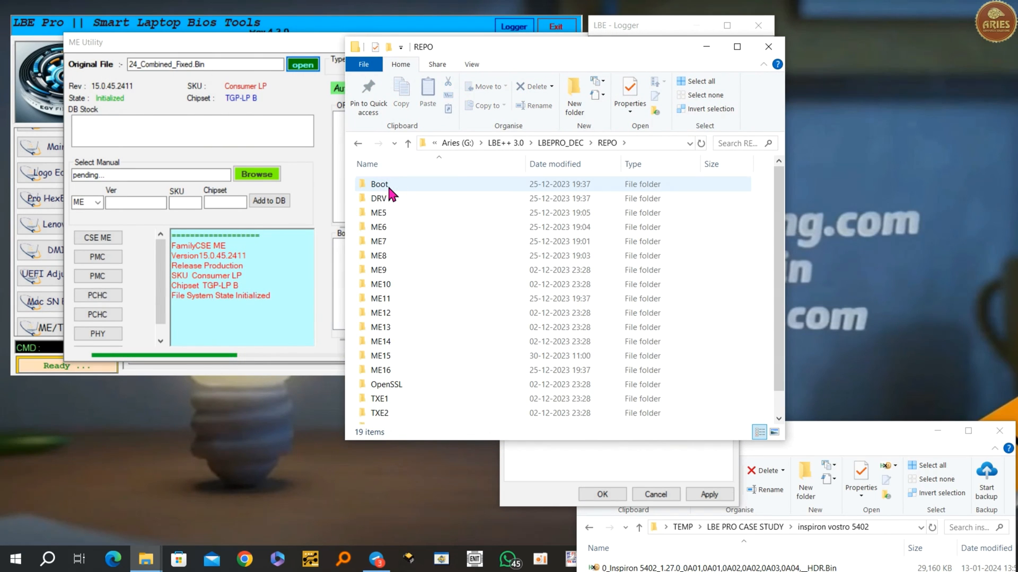
pyautogui.doubleClick(382, 357)
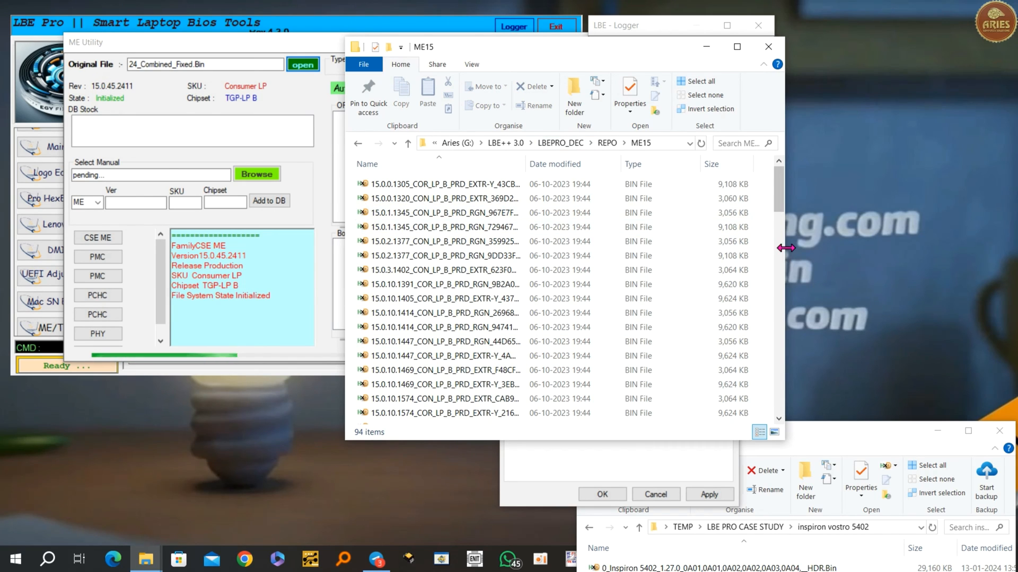
# Widen the ME15 folder and its Name column, examine the stored ME versions, and close the folder and shortcut properties
pyautogui.moveTo(784, 247); pyautogui.dragTo(888, 263)
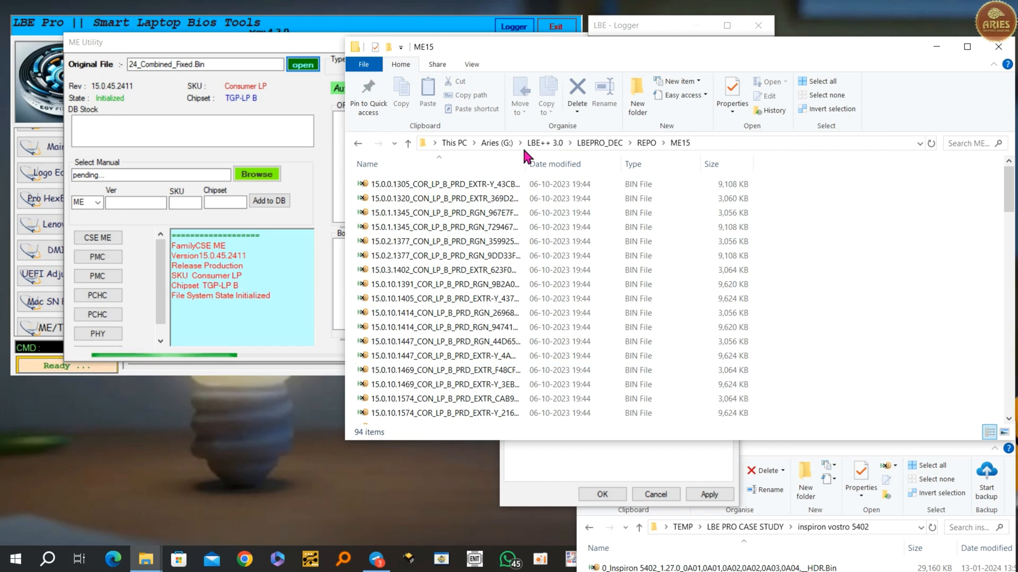
pyautogui.moveTo(529, 160); pyautogui.dragTo(644, 160)
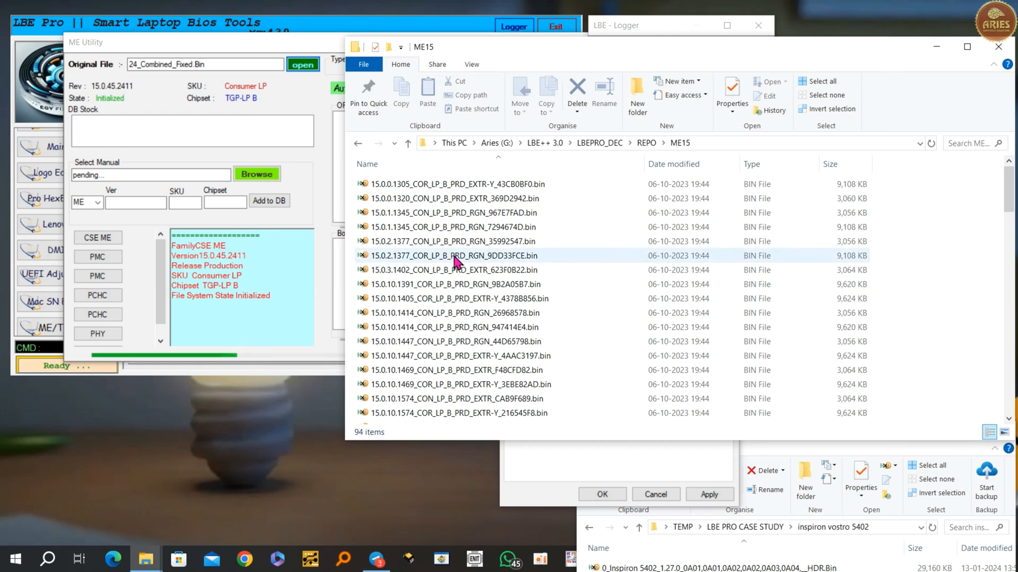
pyautogui.scroll(-11, 392, 371)
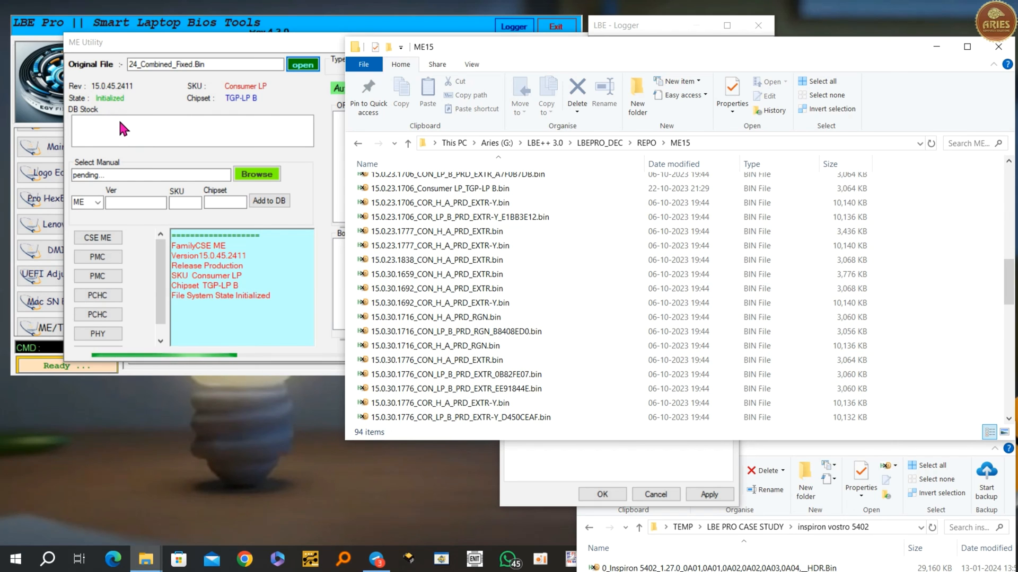
pyautogui.scroll(-6, 477, 339)
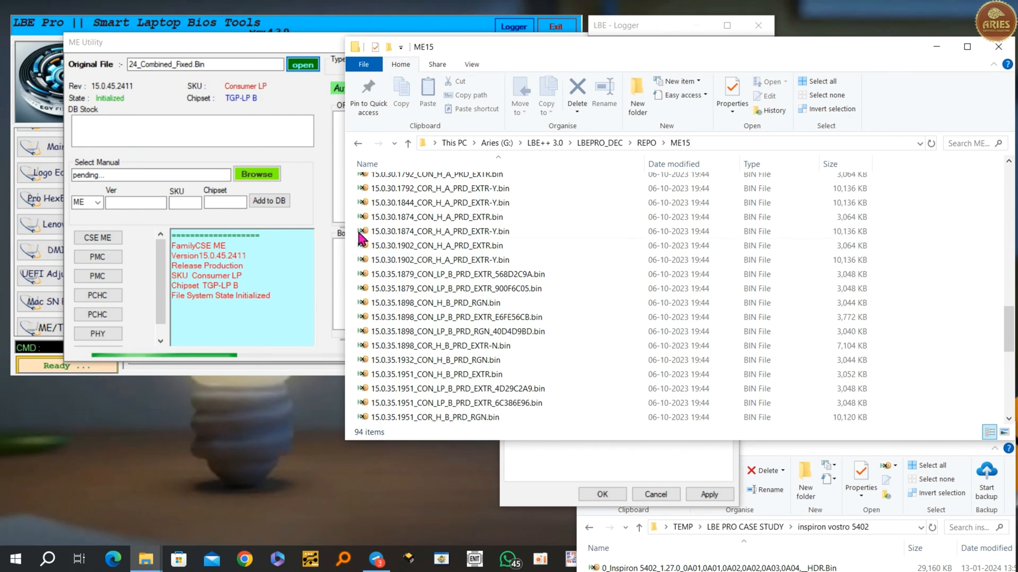
pyautogui.click(998, 47)
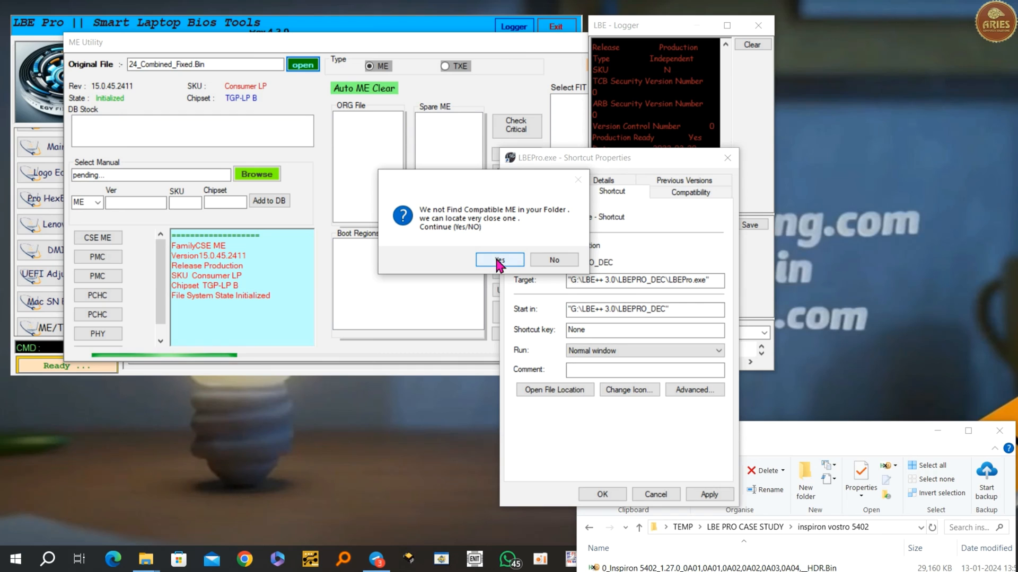
pyautogui.click(727, 158)
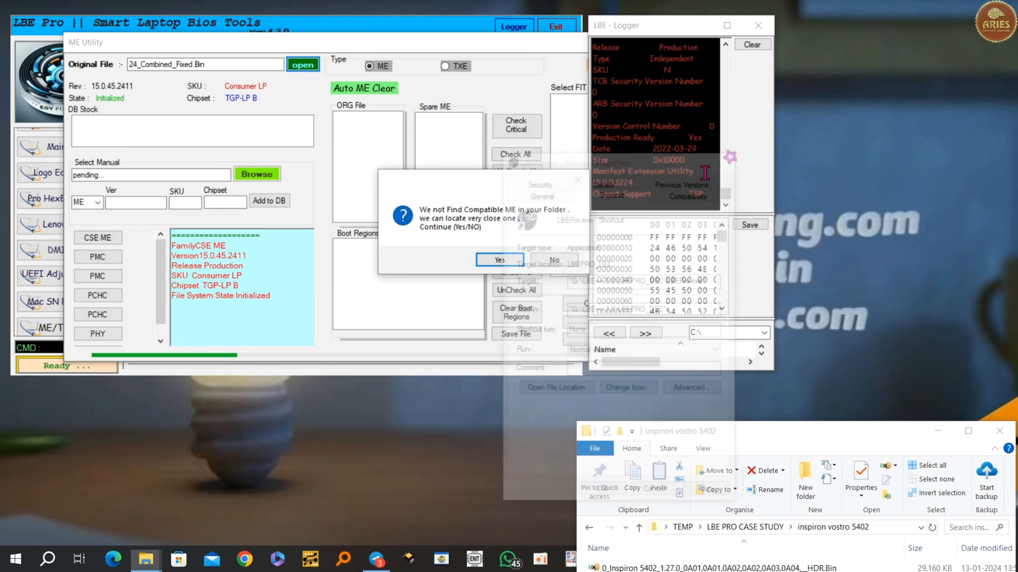
# Accept locating the closest ME and select only 15.0.45.2411_Con_LP B in DB Stock
pyautogui.click(500, 259)
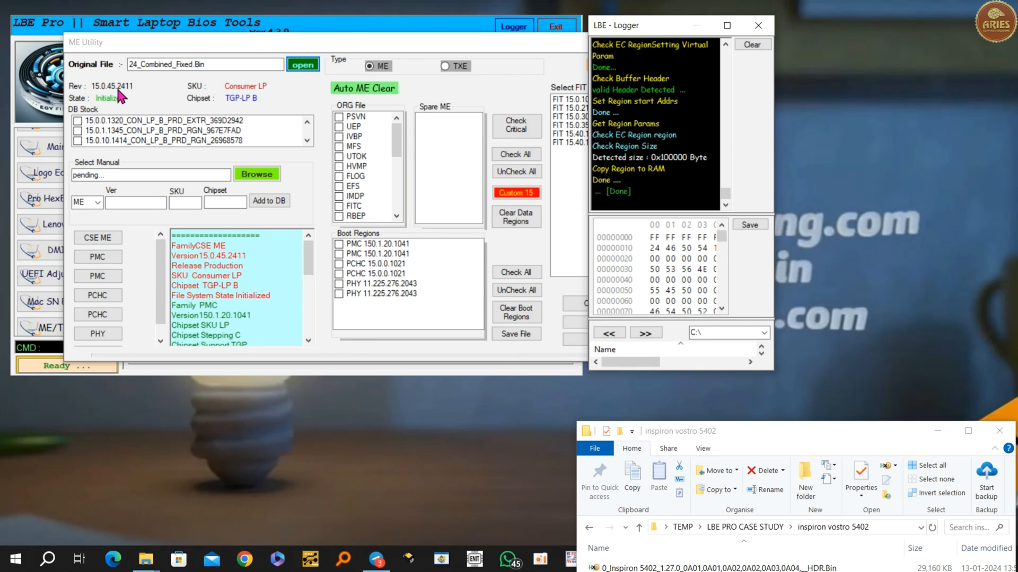
pyautogui.click(307, 139)
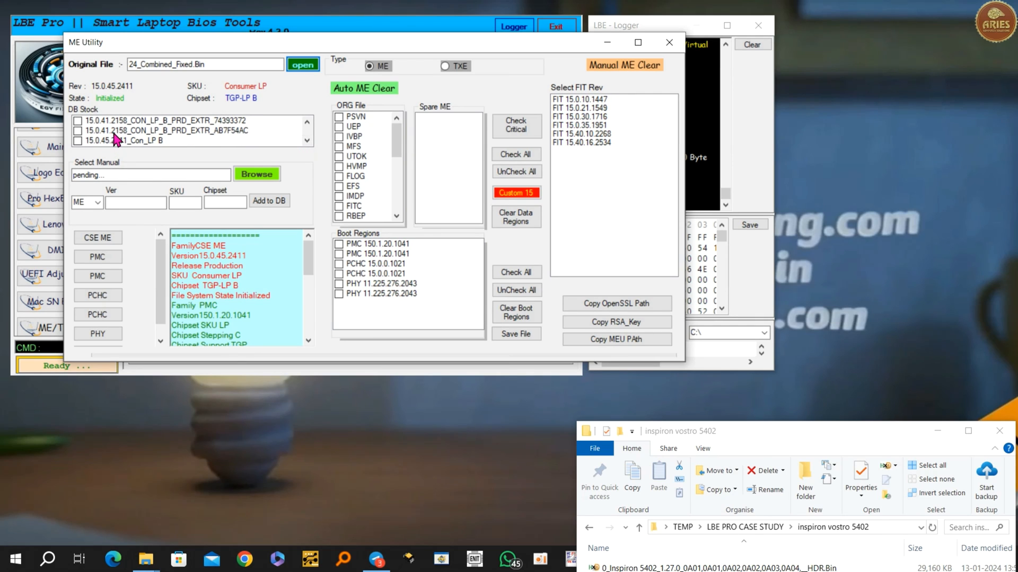
pyautogui.click(114, 132)
pyautogui.click(118, 142)
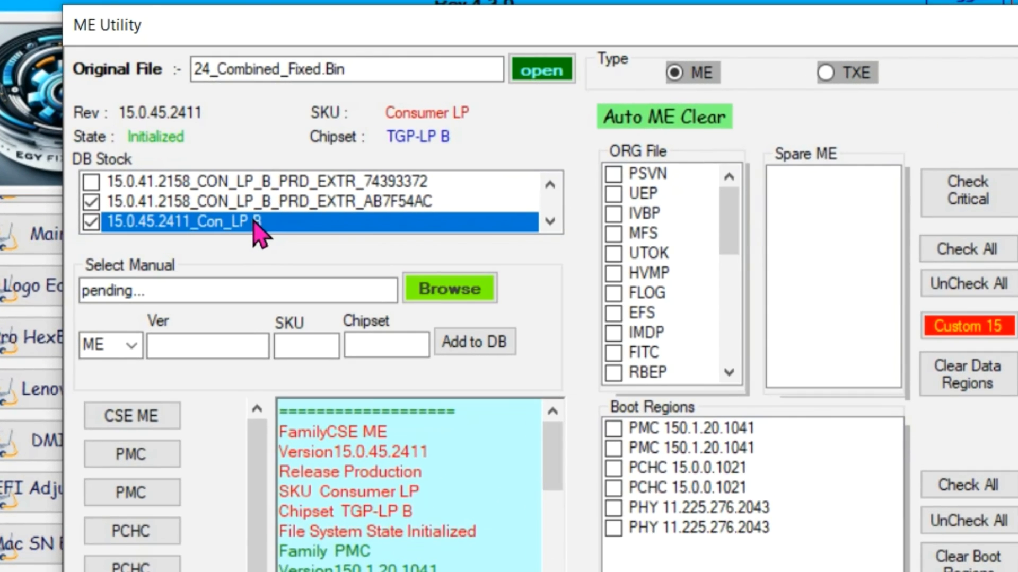
pyautogui.click(88, 185)
pyautogui.click(86, 174)
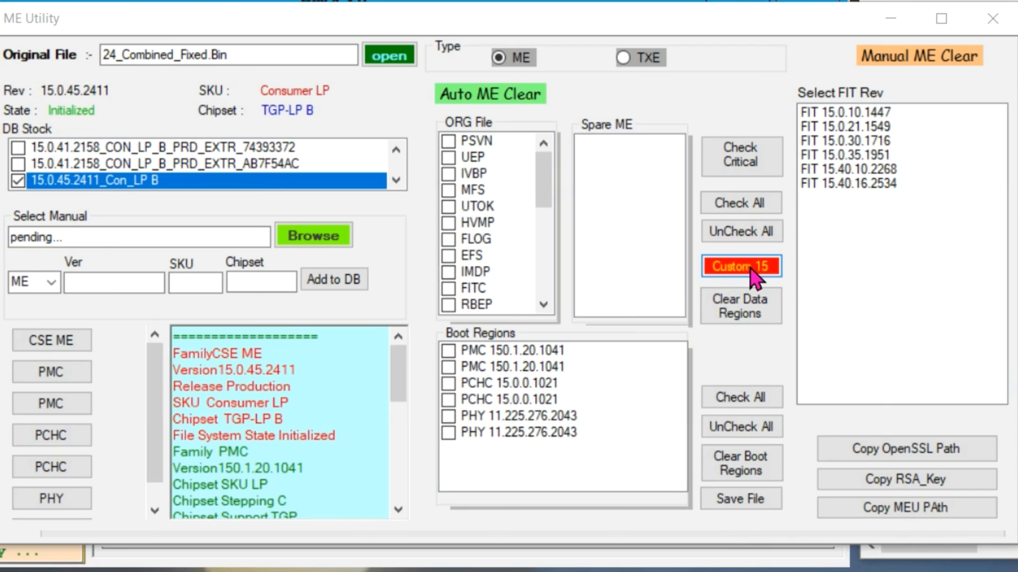
# Mark the critical ORG File regions, launch FIT 15.0.10.1447 with 15.0.45.2411_Con_LP B.bin, and close the Flash Image Tool
pyautogui.click(745, 169)
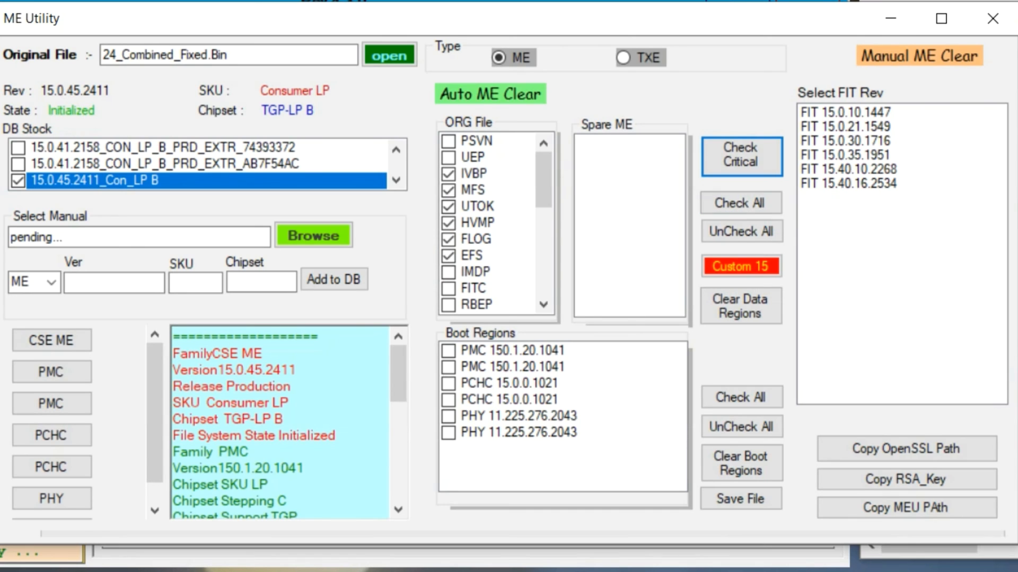
pyautogui.click(853, 114)
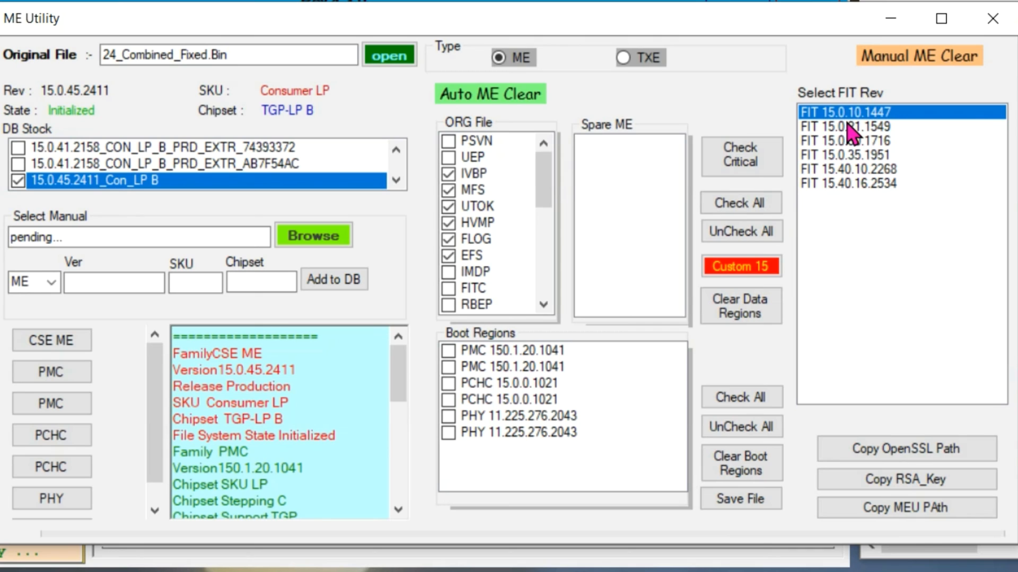
pyautogui.doubleClick(848, 111)
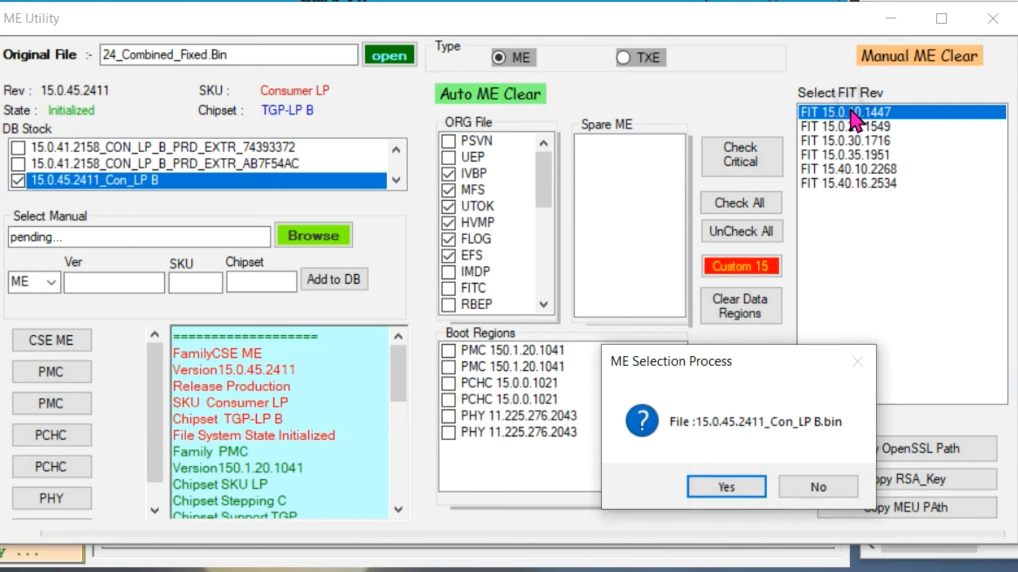
pyautogui.click(726, 488)
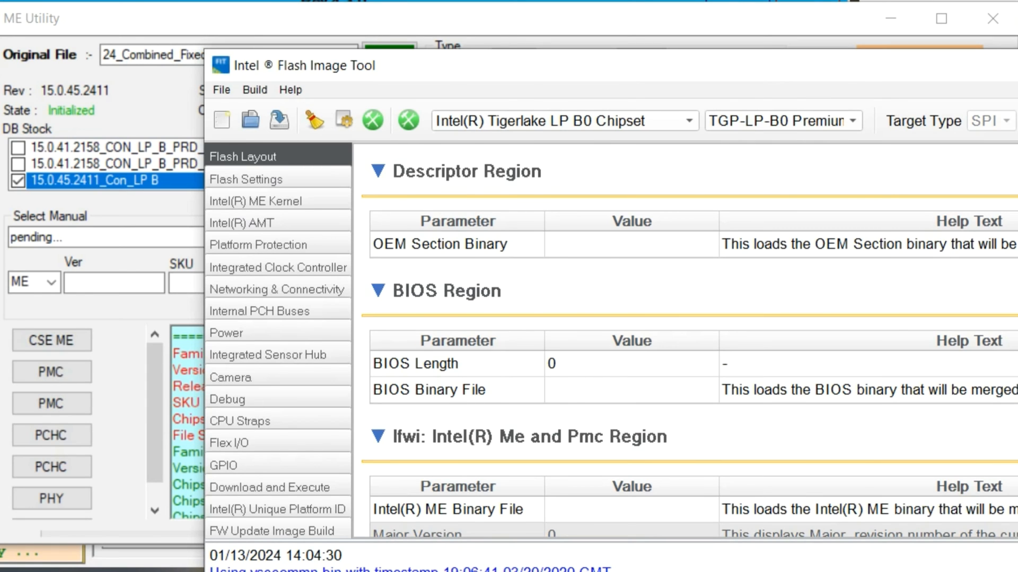
pyautogui.hotkey('alt', 'F4')
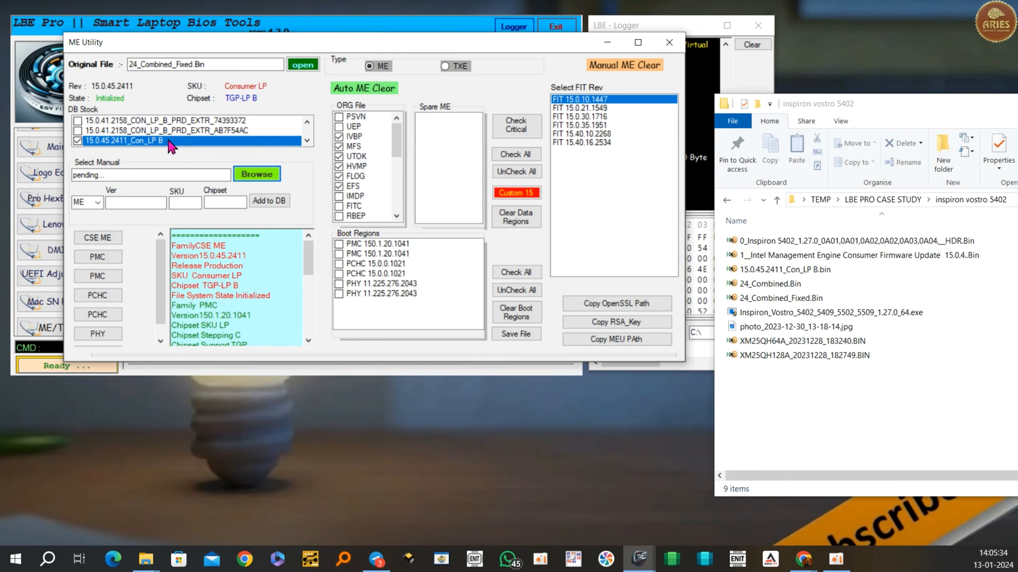
# Run the Custom 15 clean with the chosen DB Stock ME and analyse the new file, accepting the closest ME
pyautogui.click(513, 195)
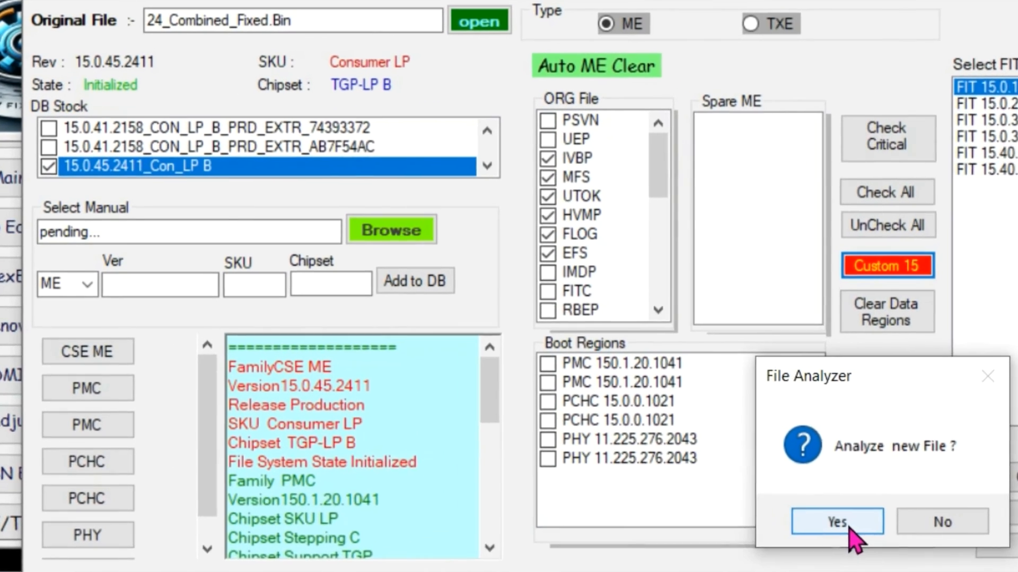
pyautogui.click(742, 468)
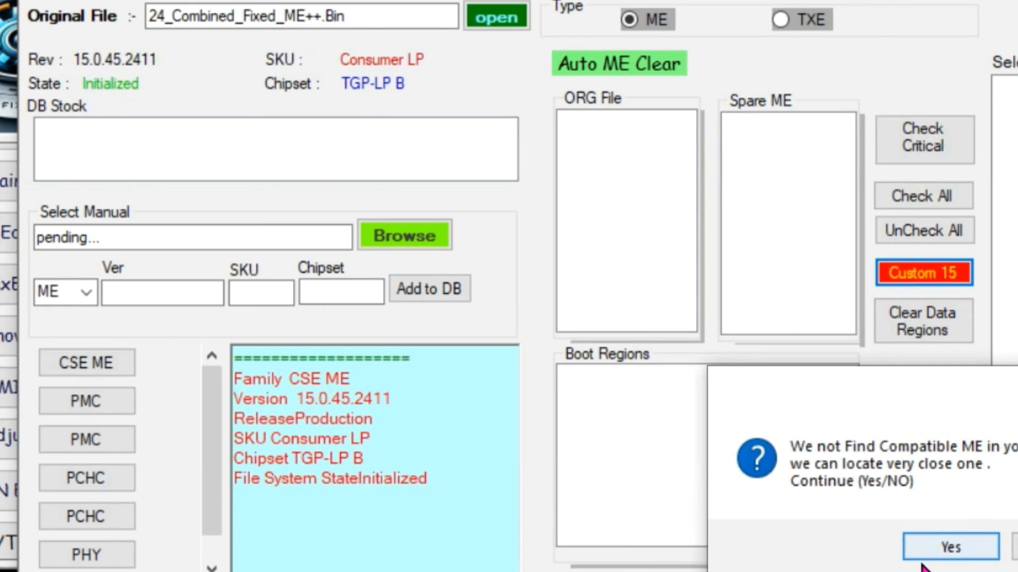
pyautogui.click(954, 549)
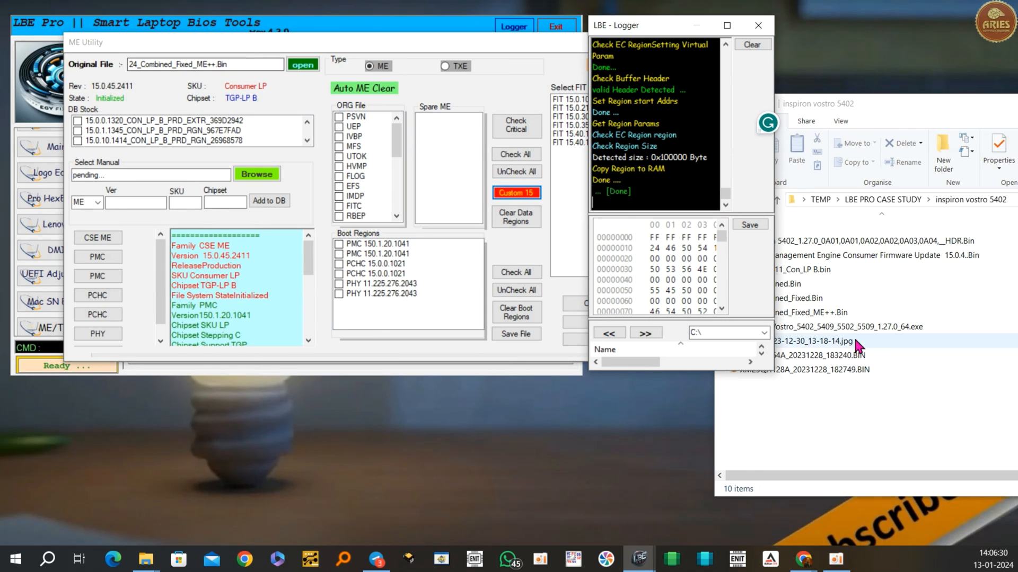
# Reload 24_Combined_Fixed.Bin from the folder as the original file and delete 24_Combined_Fixed_ME++.Bin
pyautogui.click(819, 300)
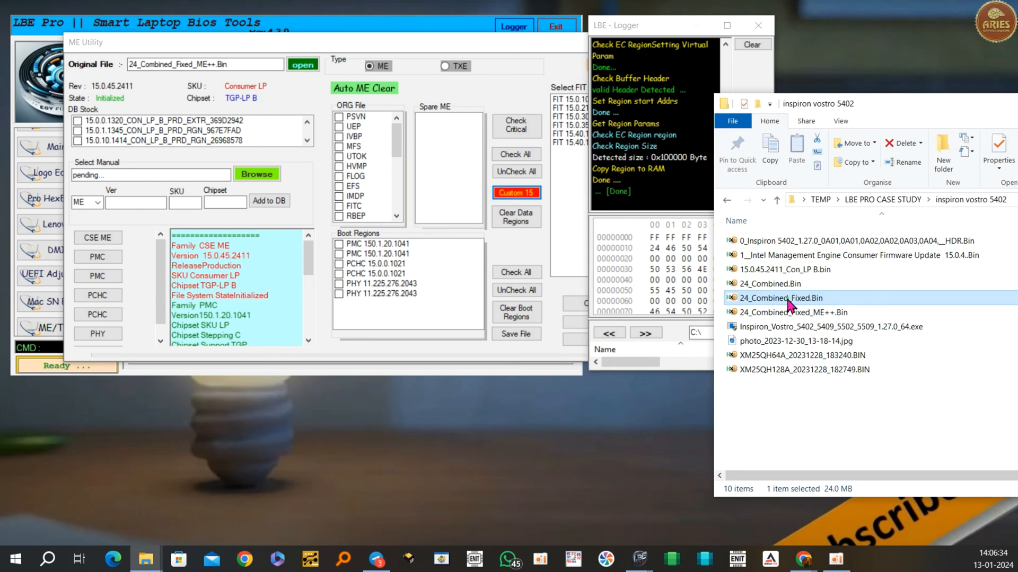
pyautogui.moveTo(790, 305); pyautogui.dragTo(145, 73)
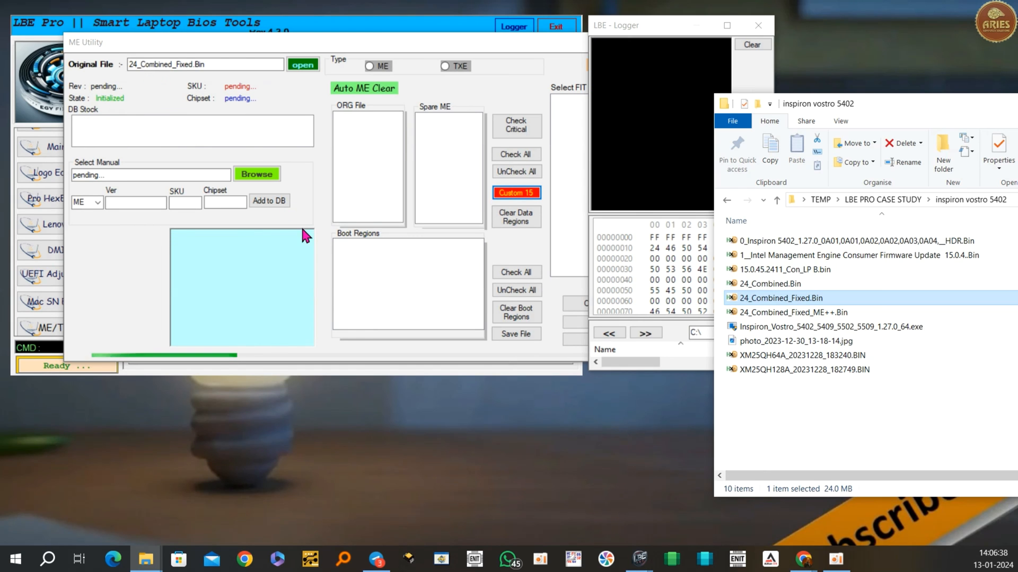
pyautogui.rightClick(751, 312)
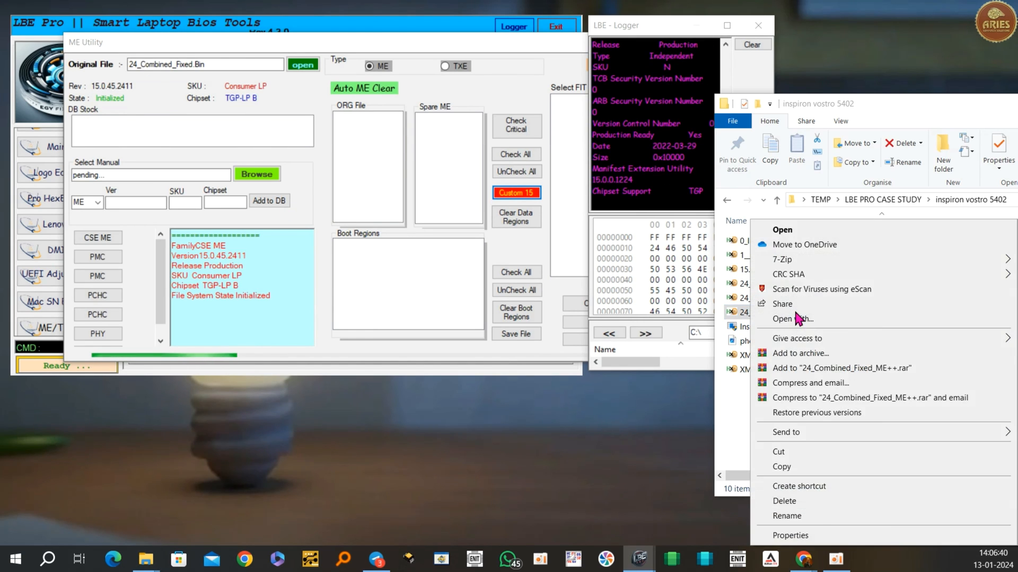
pyautogui.click(794, 501)
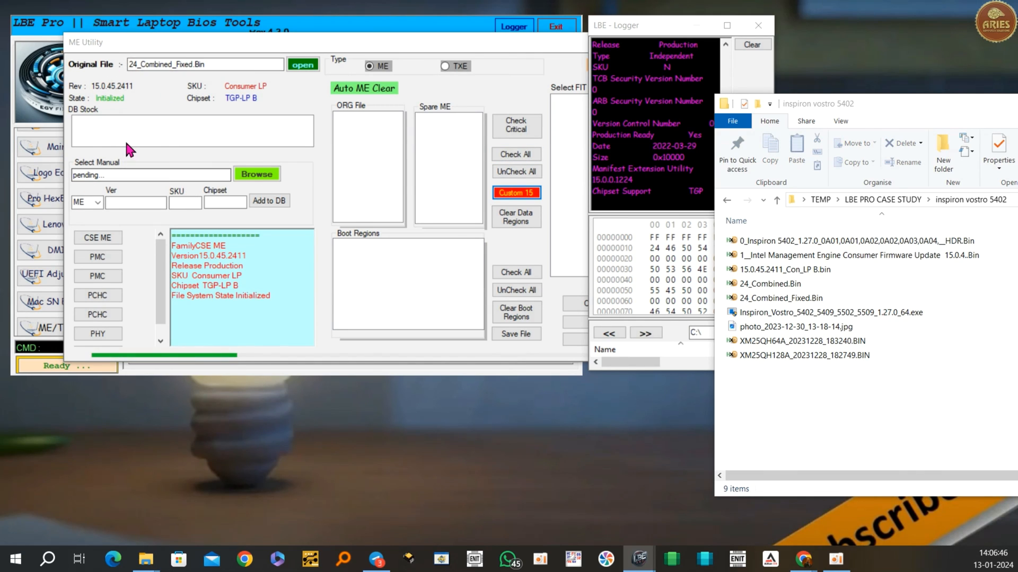
# Load the 1__Intel Management Engine Consumer Firmware Update 15.0.4..Bin from the inspiron vostro 5402 folder as the manual ME file
pyautogui.click(256, 173)
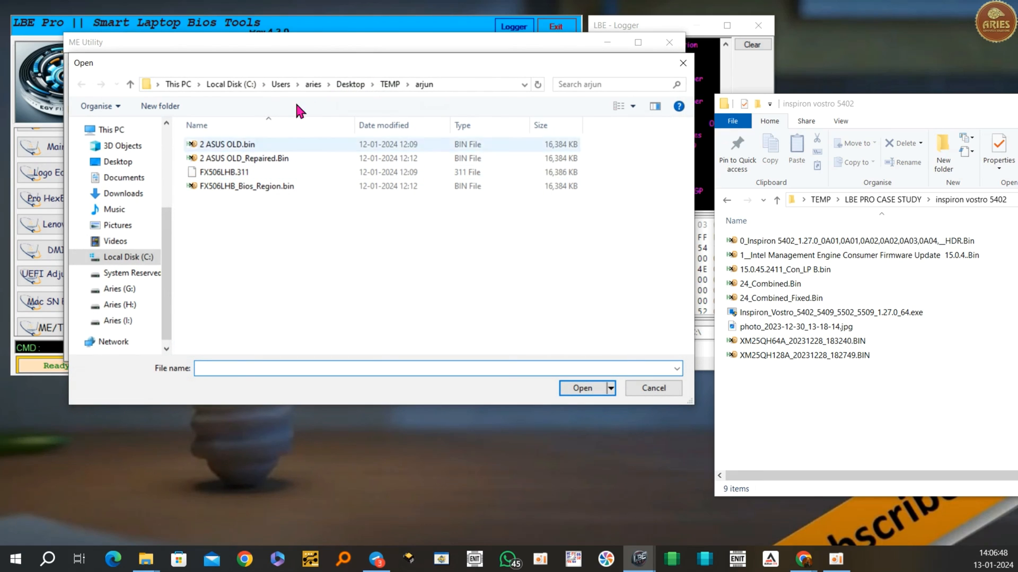
pyautogui.click(353, 85)
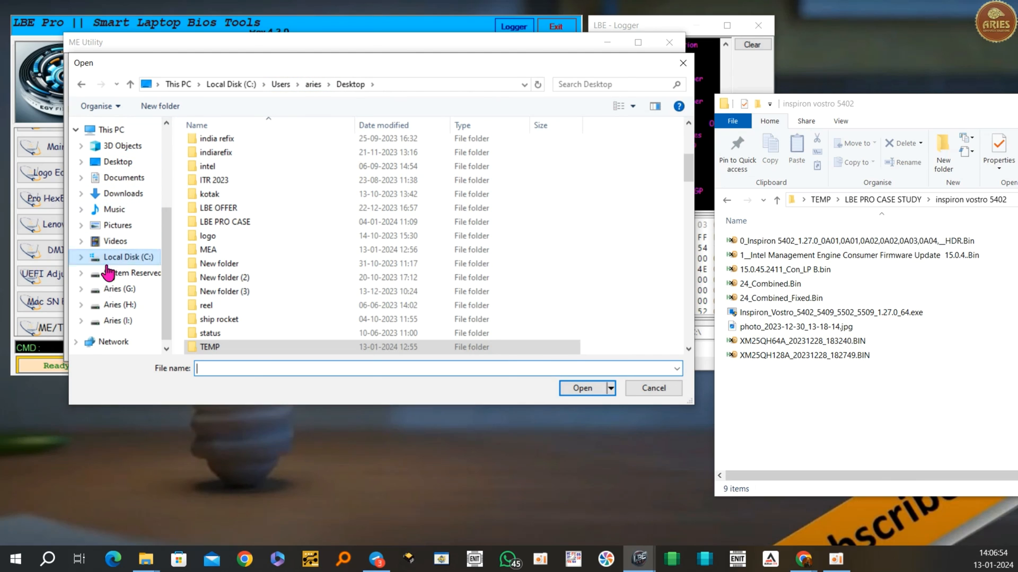
pyautogui.scroll(3, 165, 279)
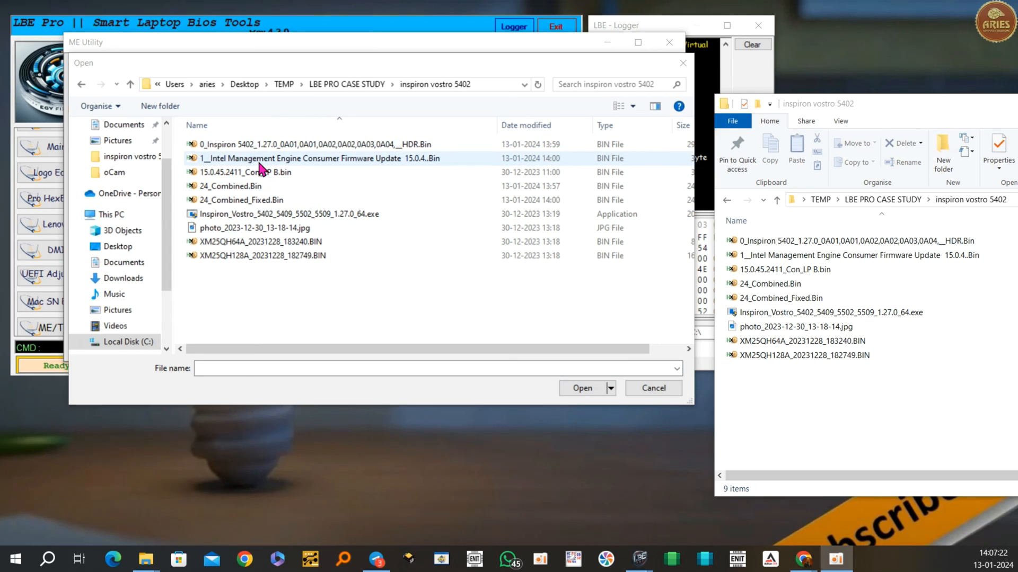
pyautogui.click(259, 162)
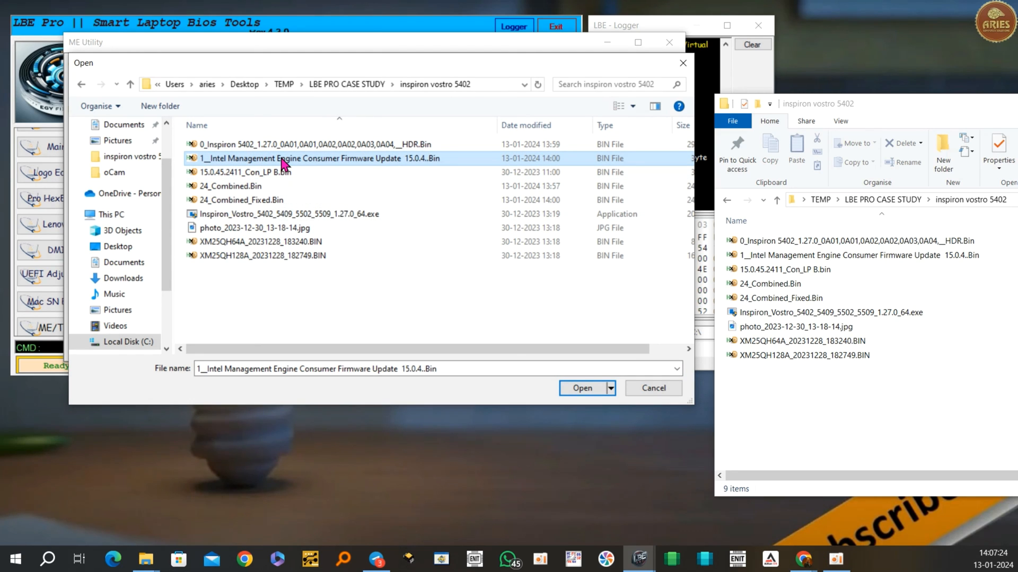
pyautogui.click(583, 389)
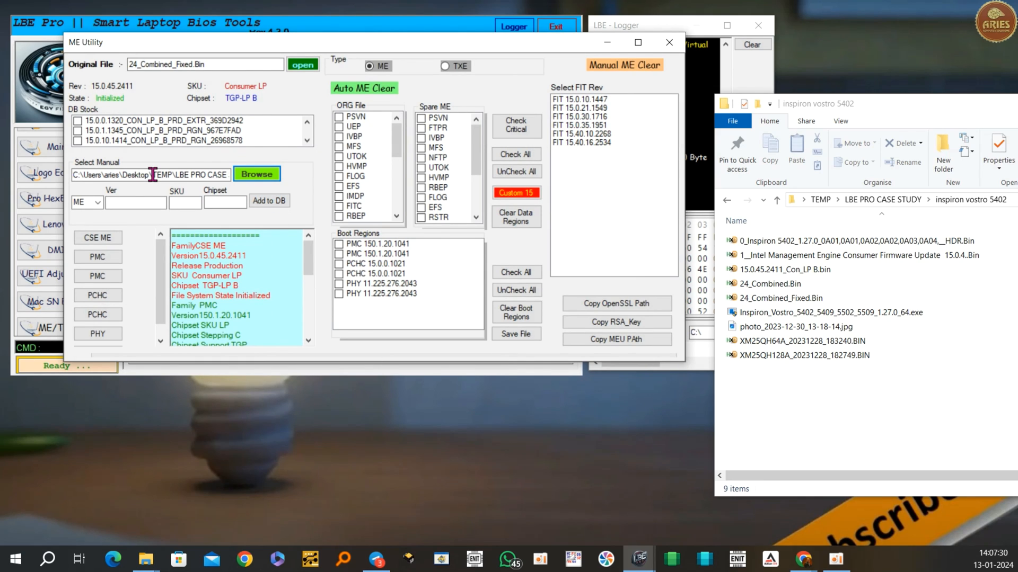
# Run the Custom 15 clean with the manual ME, analyse the new file accepting the closest ME, and close ME Utility
pyautogui.click(517, 194)
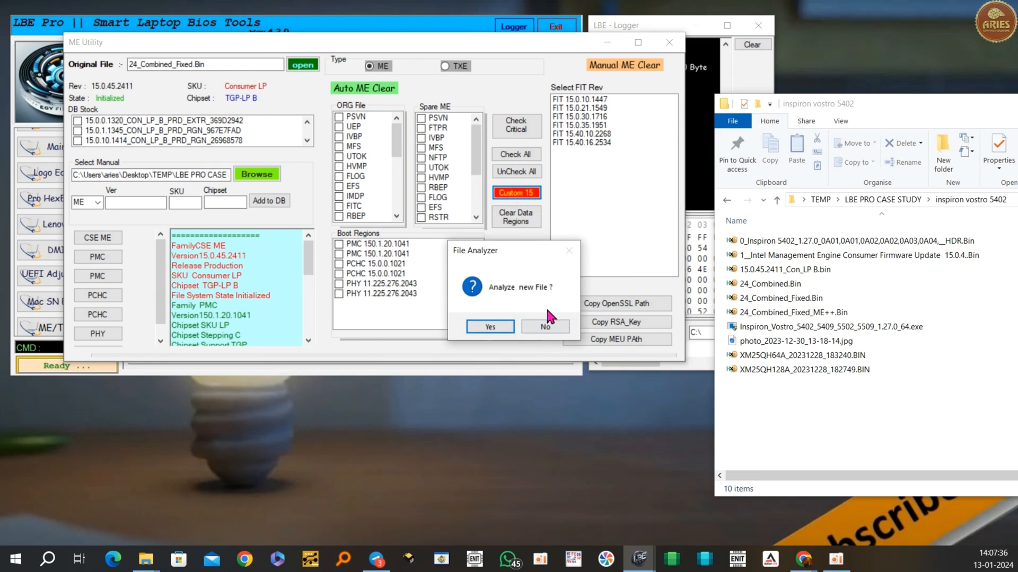
pyautogui.click(490, 327)
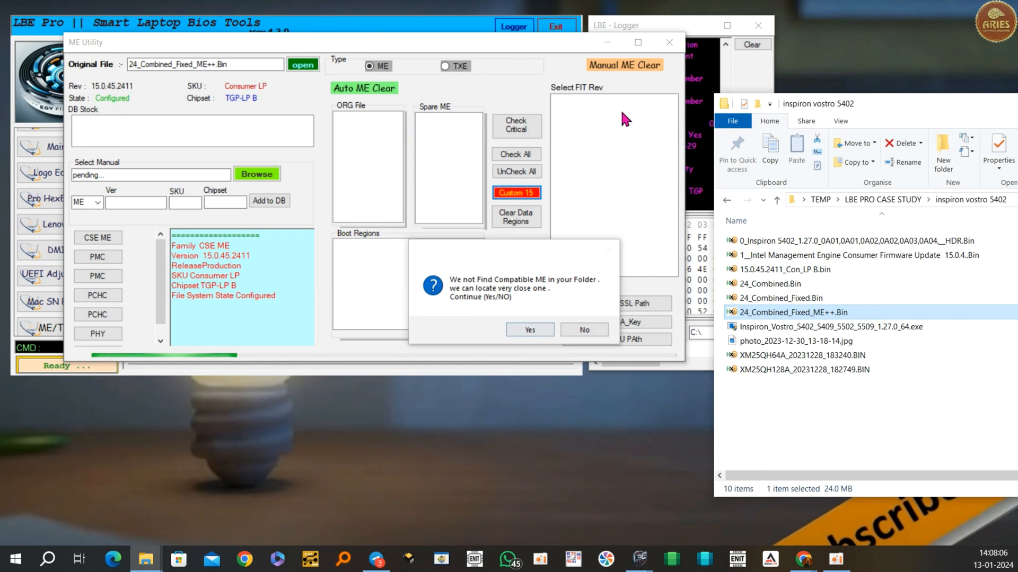
pyautogui.click(527, 330)
pyautogui.click(670, 43)
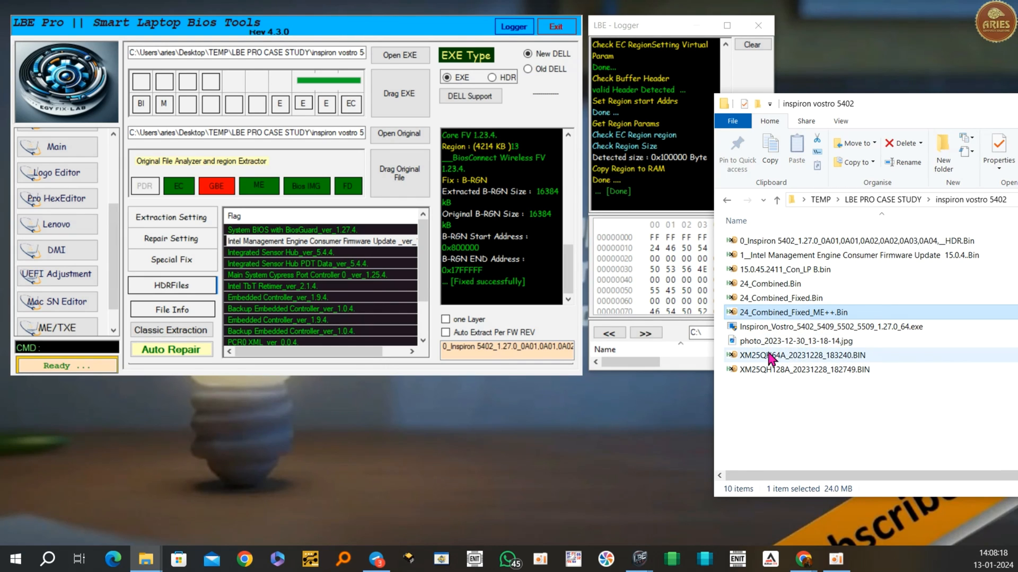
# Open photo_2023-12-30_13-18-14.jpg and examine the model and SID options in the Common BIOS Menu, then close it
pyautogui.click(772, 345)
pyautogui.doubleClick(771, 343)
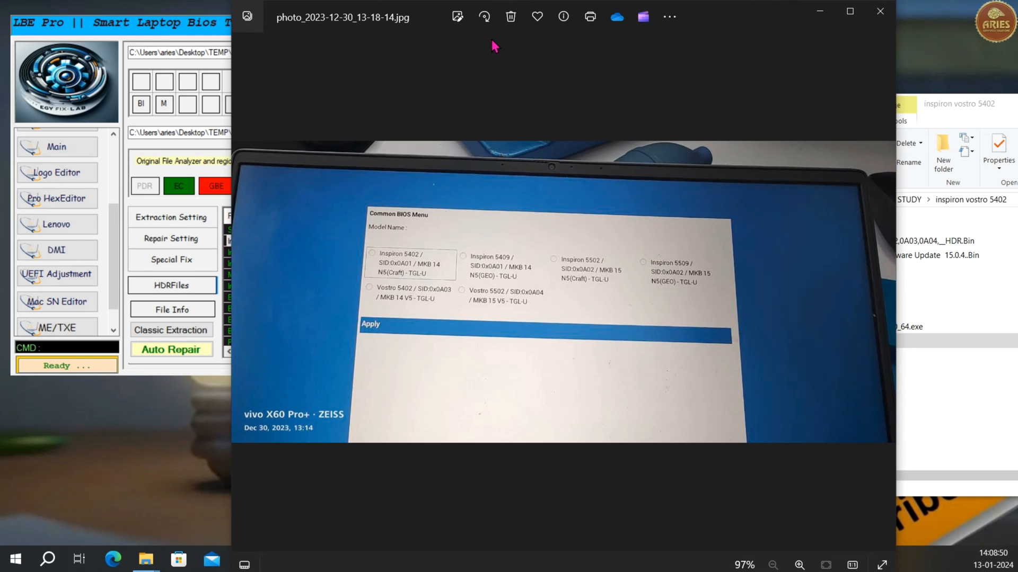
pyautogui.scroll(2, 435, 257)
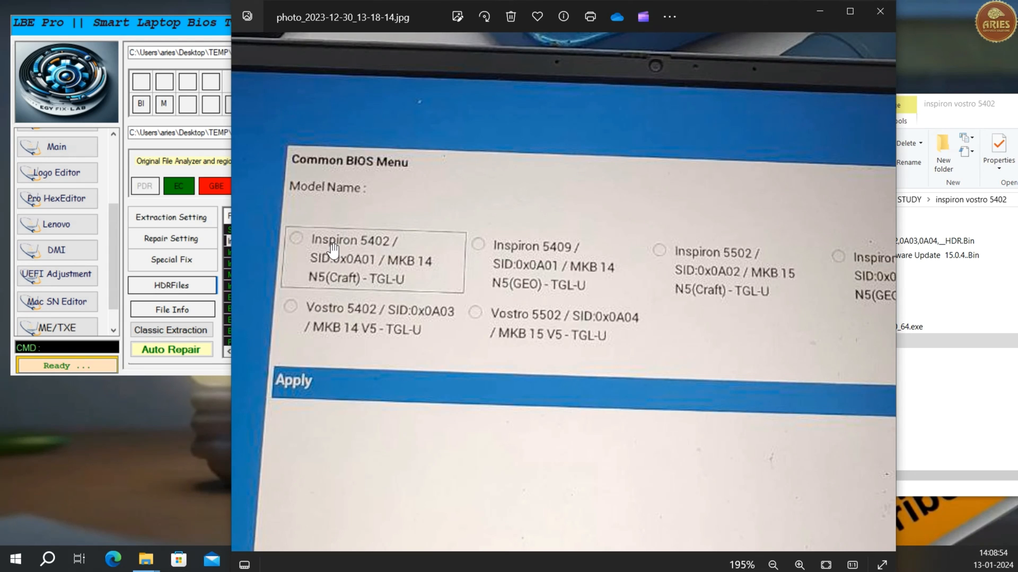
pyautogui.moveTo(608, 286); pyautogui.dragTo(497, 273)
pyautogui.moveTo(669, 320); pyautogui.dragTo(534, 273)
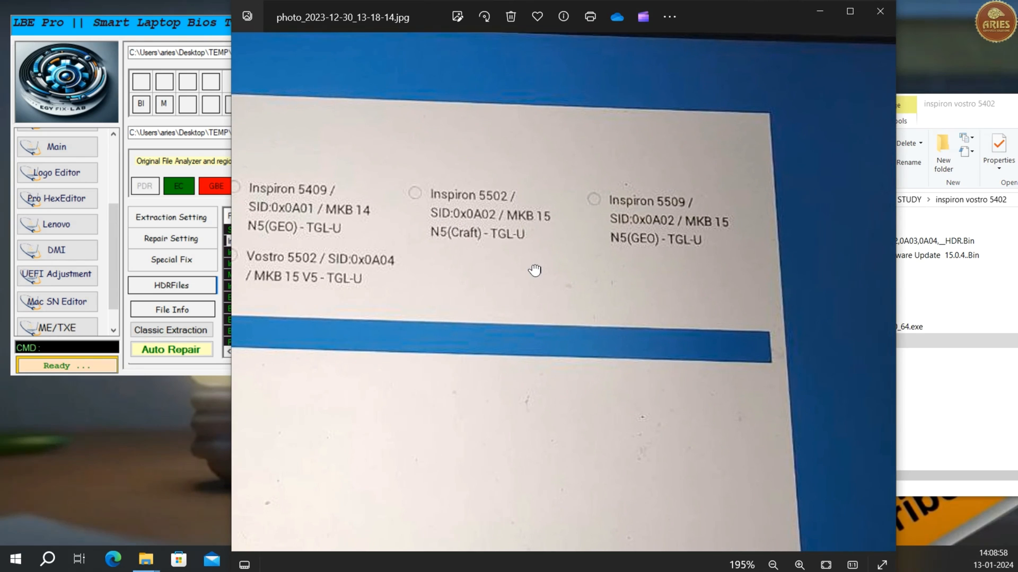
pyautogui.moveTo(318, 252); pyautogui.dragTo(601, 257)
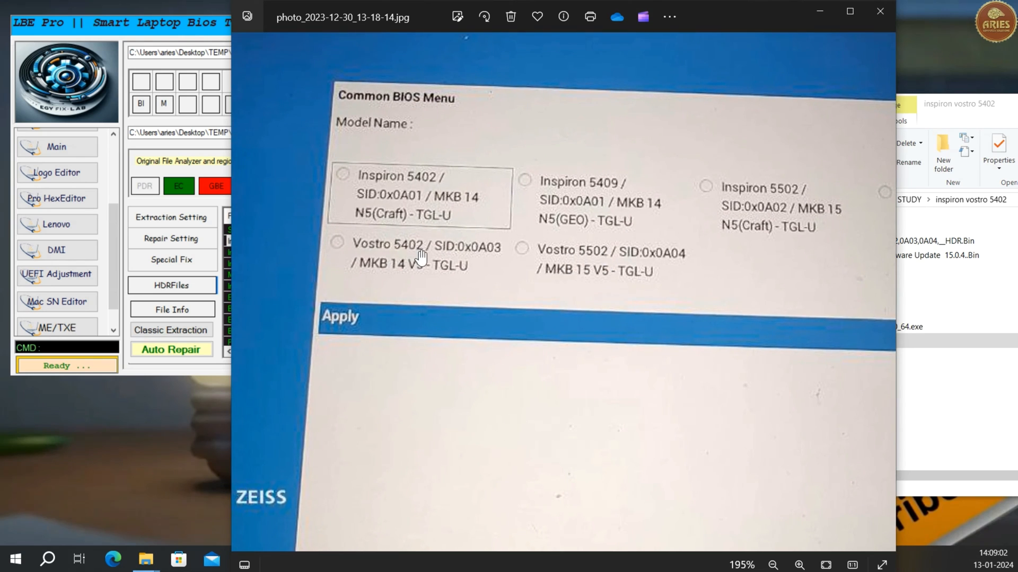
pyautogui.scroll(-5, 482, 241)
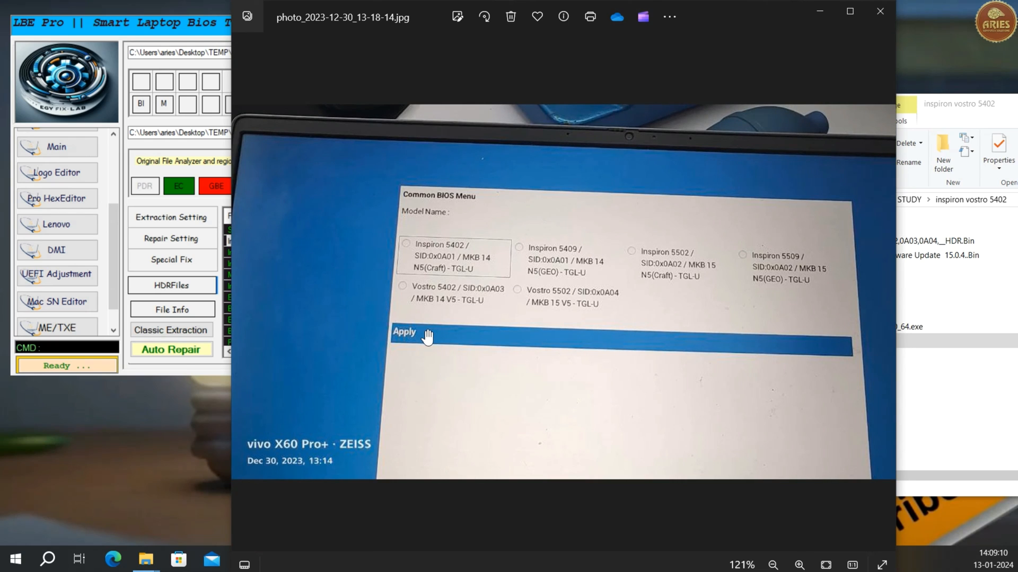
pyautogui.click(881, 21)
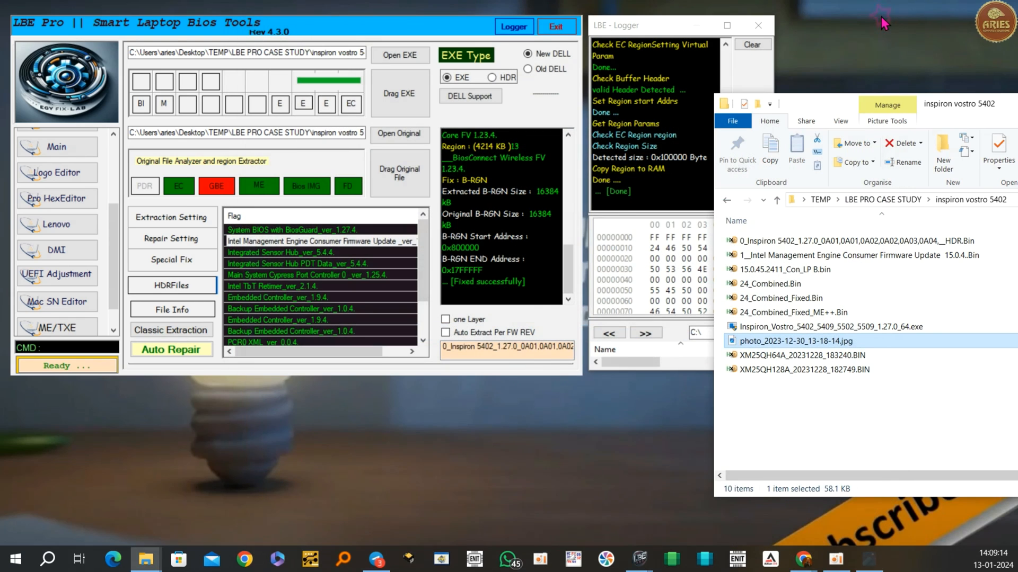
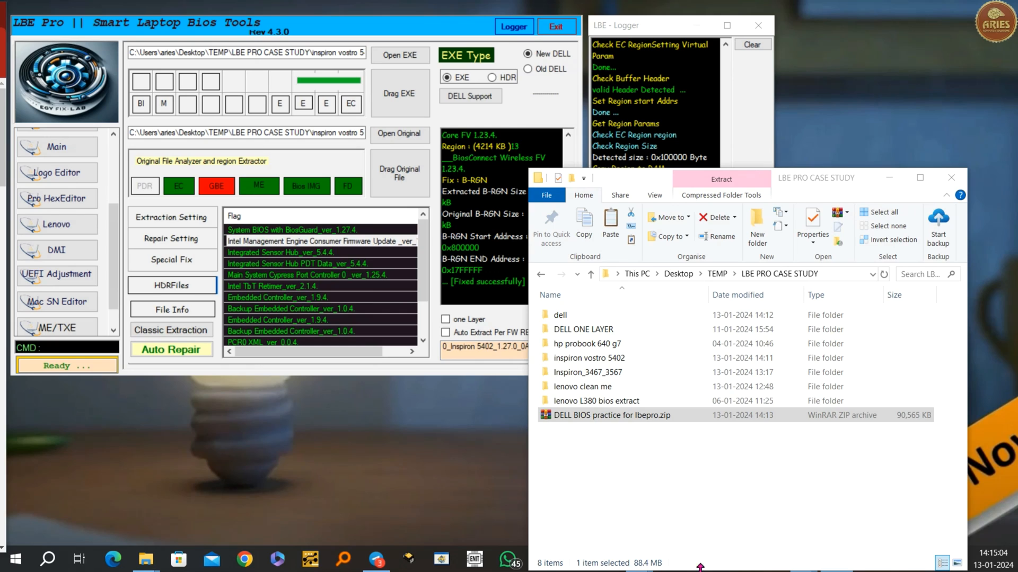
# Look up the practice archive DELL BIOS practice for lbepro.zip and the ARIES DOWNLOAD channel's link in Telegram
pyautogui.click(582, 417)
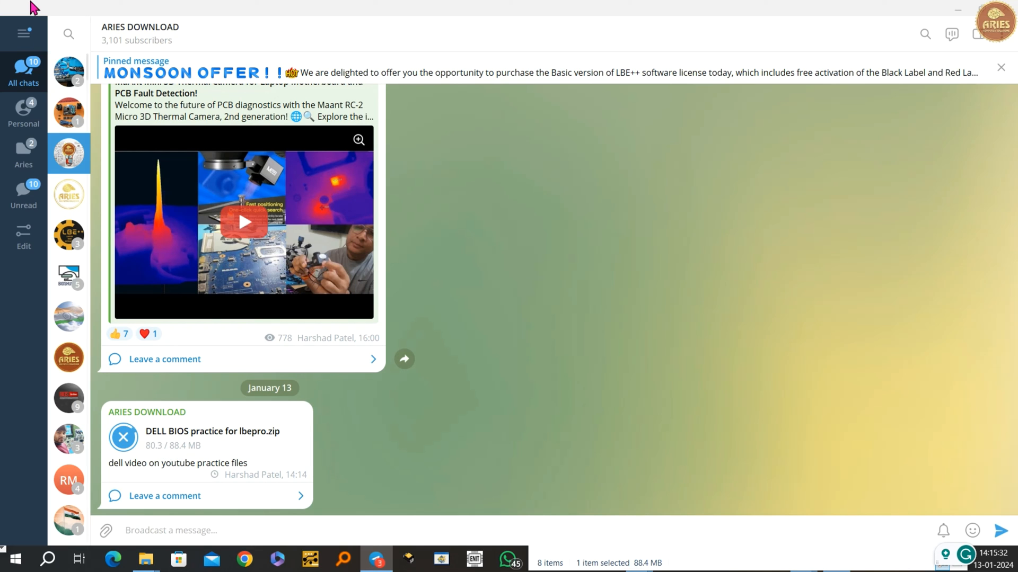
pyautogui.click(149, 40)
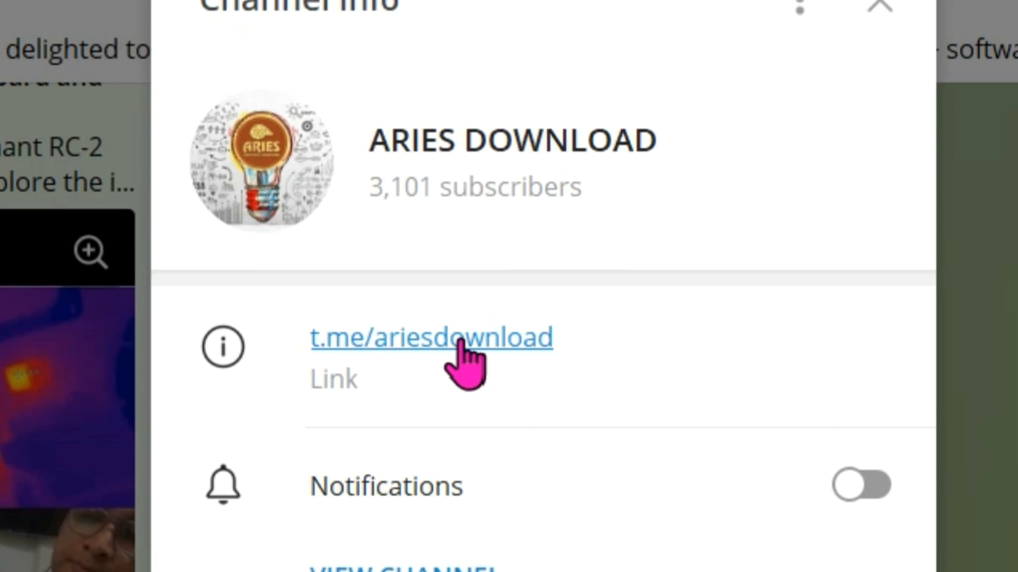
pyautogui.click(879, 6)
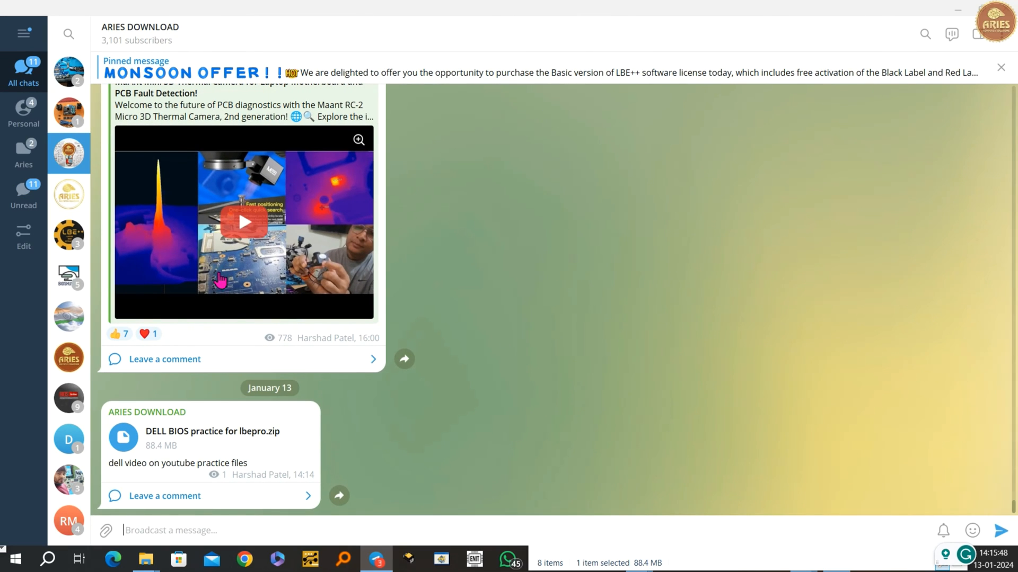
pyautogui.click(959, 11)
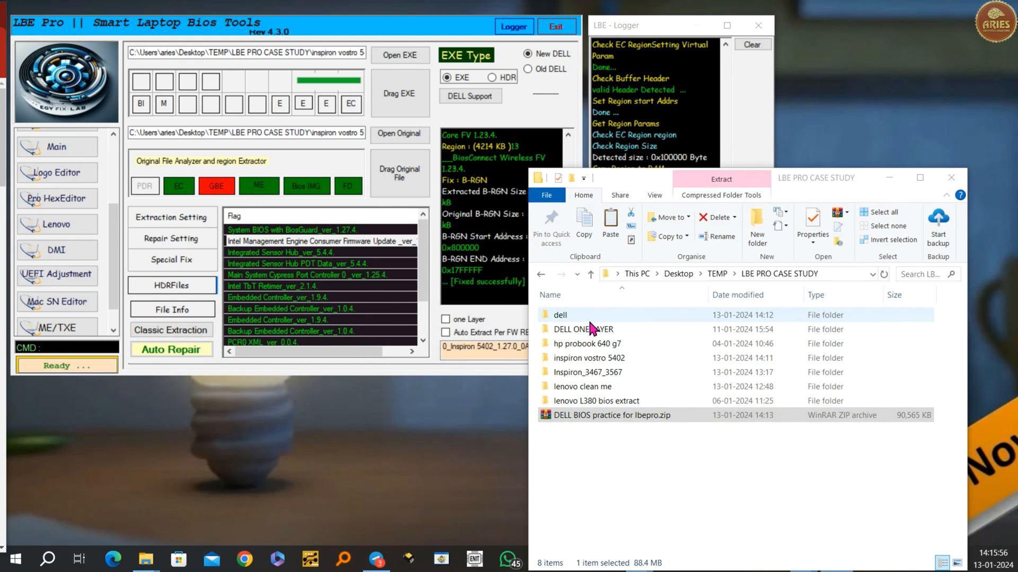
# Open the Inspiron_3467_3567 folder beside LBE Pro and clear the logger
pyautogui.doubleClick(591, 372)
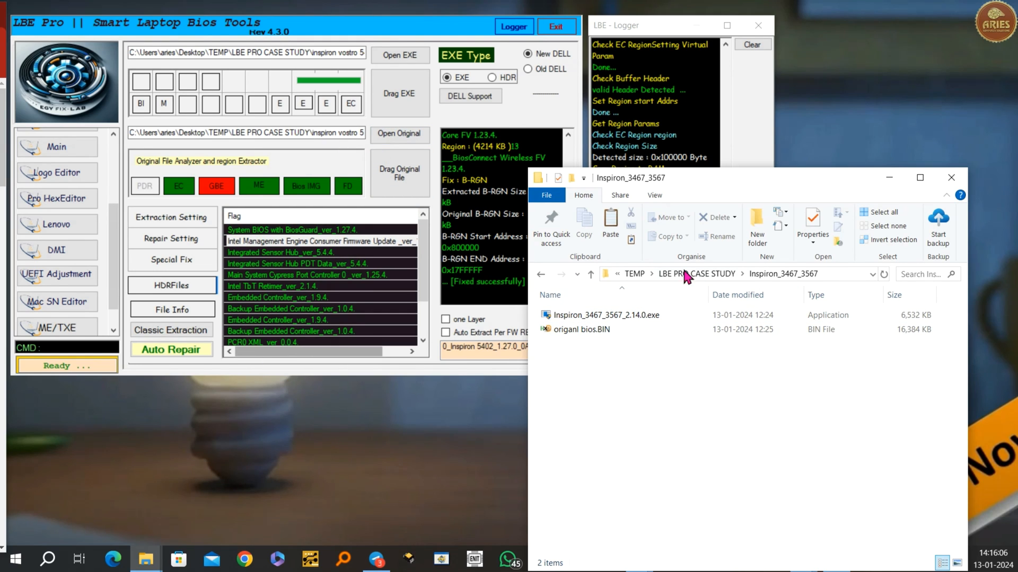
pyautogui.moveTo(698, 176); pyautogui.dragTo(756, 168)
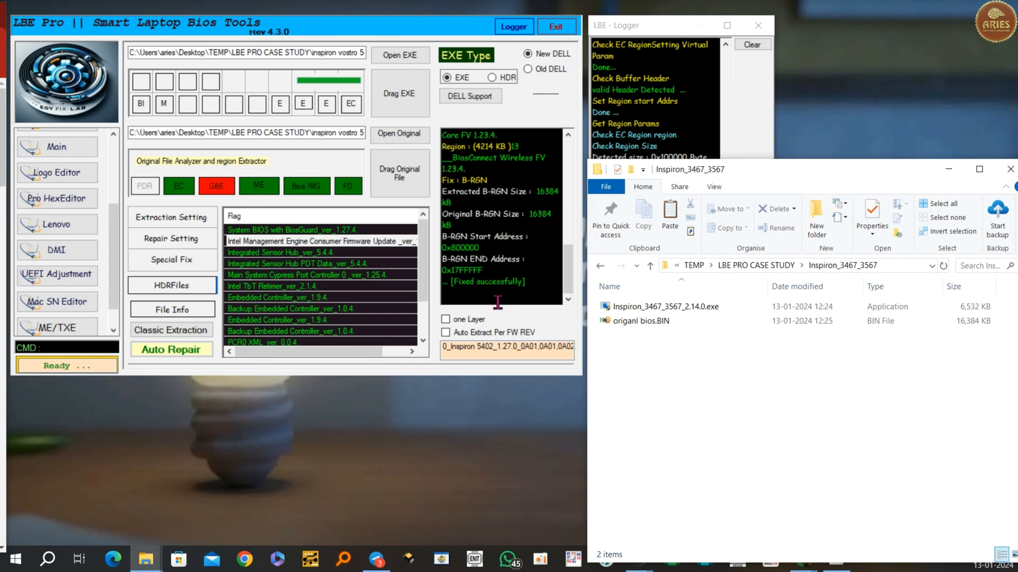
pyautogui.click(753, 45)
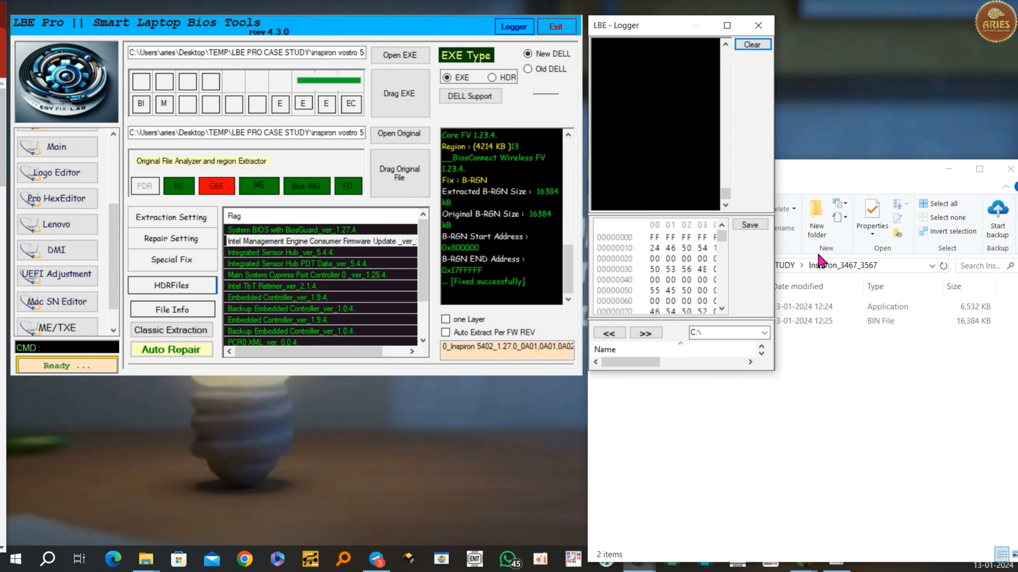
pyautogui.click(856, 169)
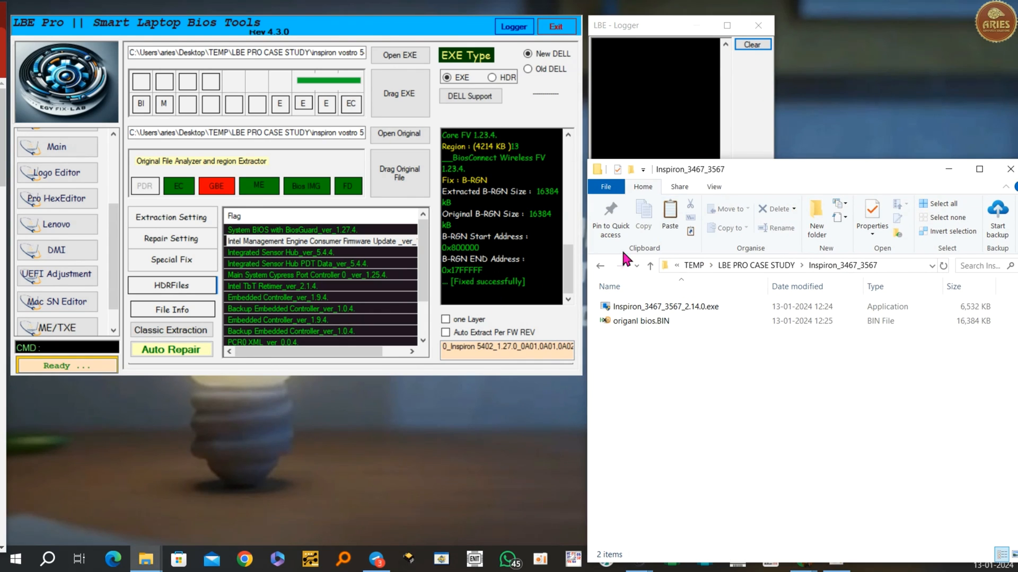
# Load Inspiron_3467_3567_2.14.0.exe and origanl bios.BIN together into LBE Pro and repair the dump's BIOS region with the EXE
pyautogui.click(633, 307)
pyautogui.keyDown('ctrl'); pyautogui.click(640, 320); pyautogui.keyUp('ctrl')
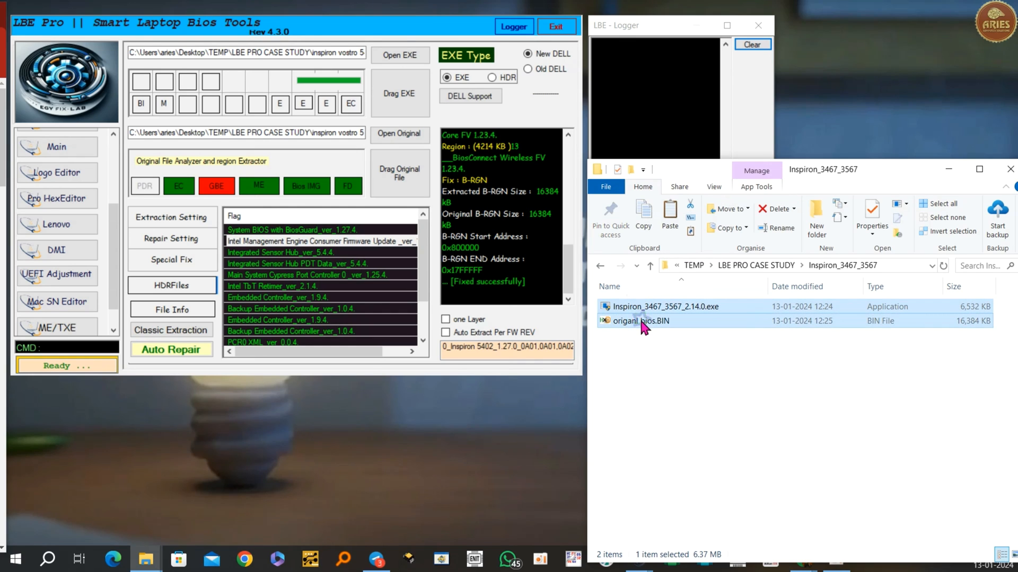
pyautogui.moveTo(650, 329); pyautogui.dragTo(310, 286)
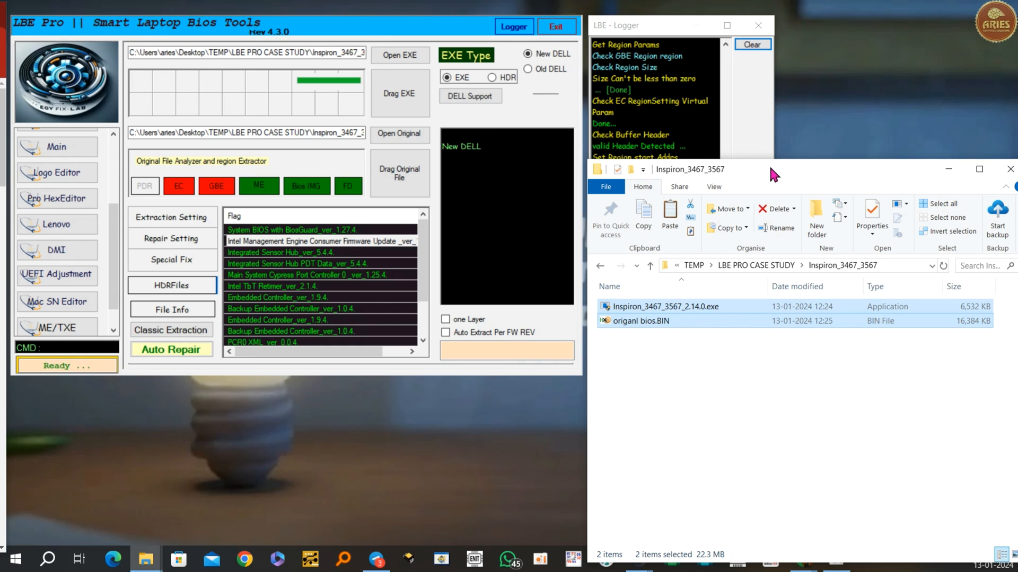
pyautogui.moveTo(765, 176); pyautogui.dragTo(759, 227)
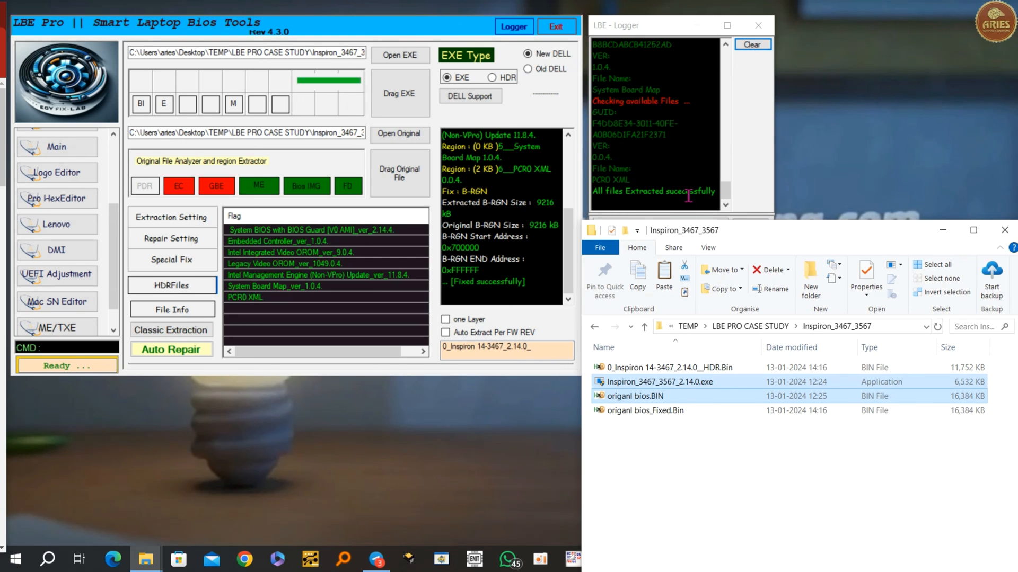
# Review the end of the extraction log, the fixed file in the folder and the extracted Intel Management Engine entry
pyautogui.click(716, 194)
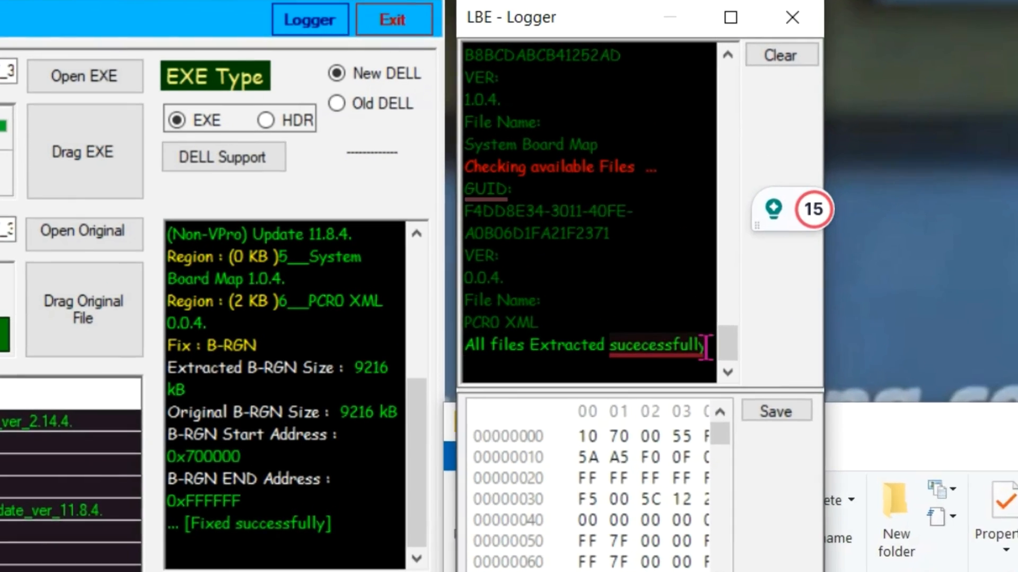
pyautogui.moveTo(706, 347); pyautogui.dragTo(504, 325)
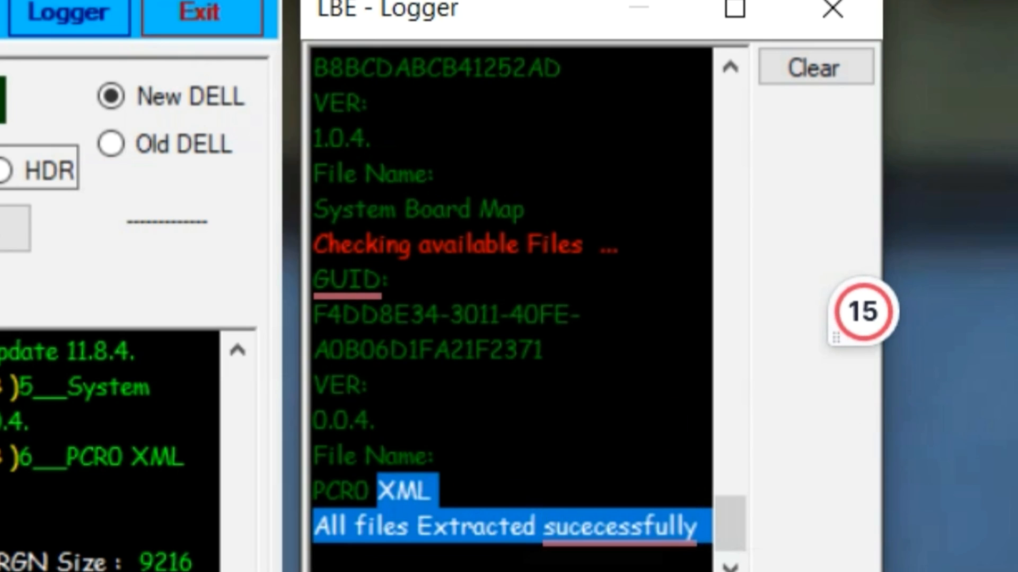
pyautogui.click(252, 141)
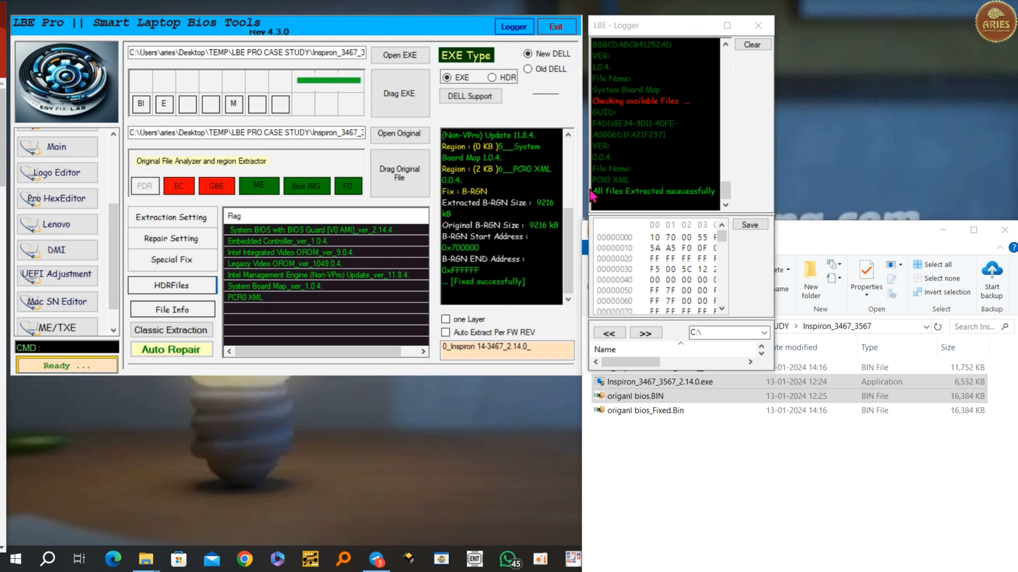
pyautogui.moveTo(594, 190); pyautogui.dragTo(622, 197)
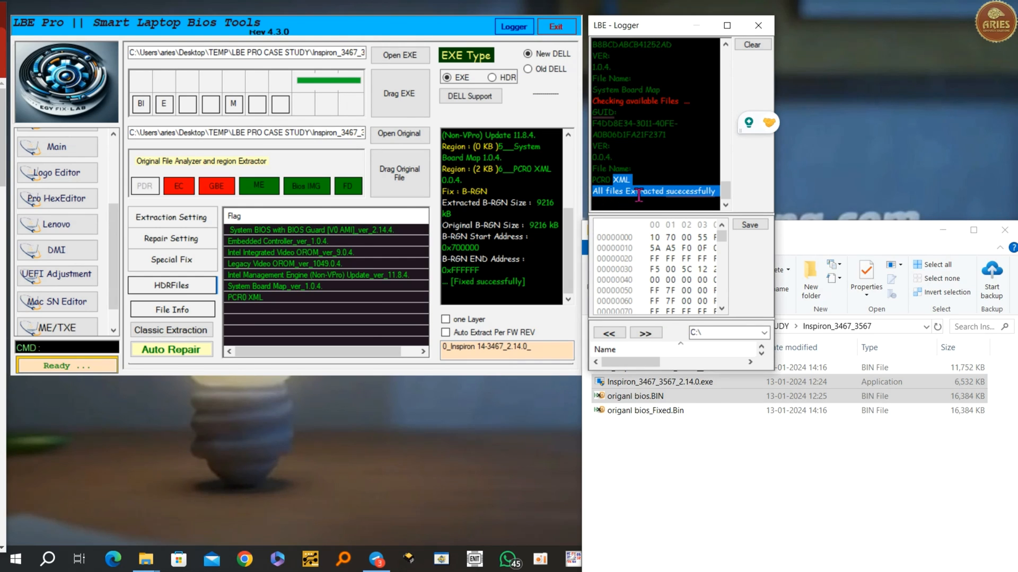
pyautogui.click(859, 228)
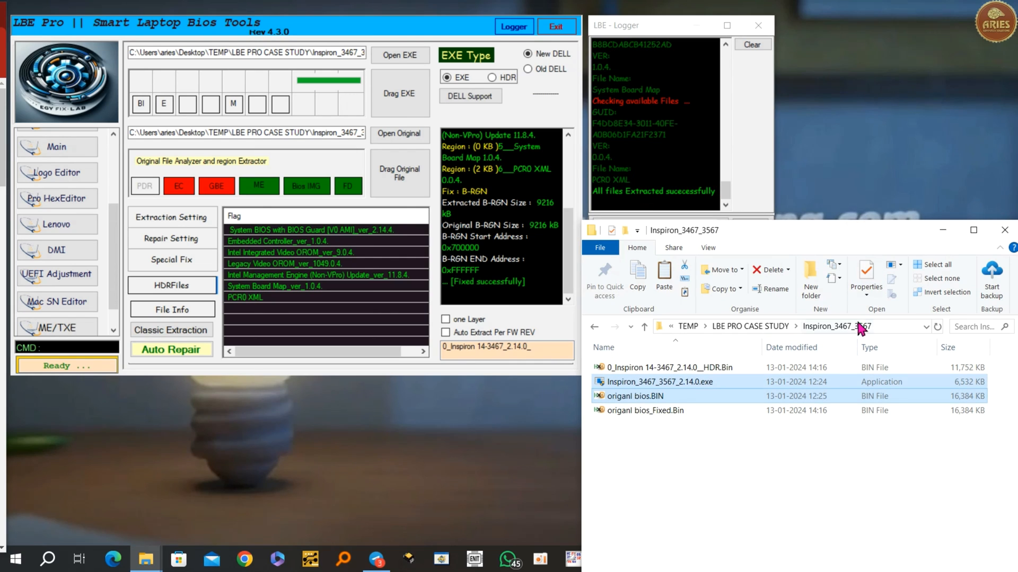
pyautogui.click(631, 411)
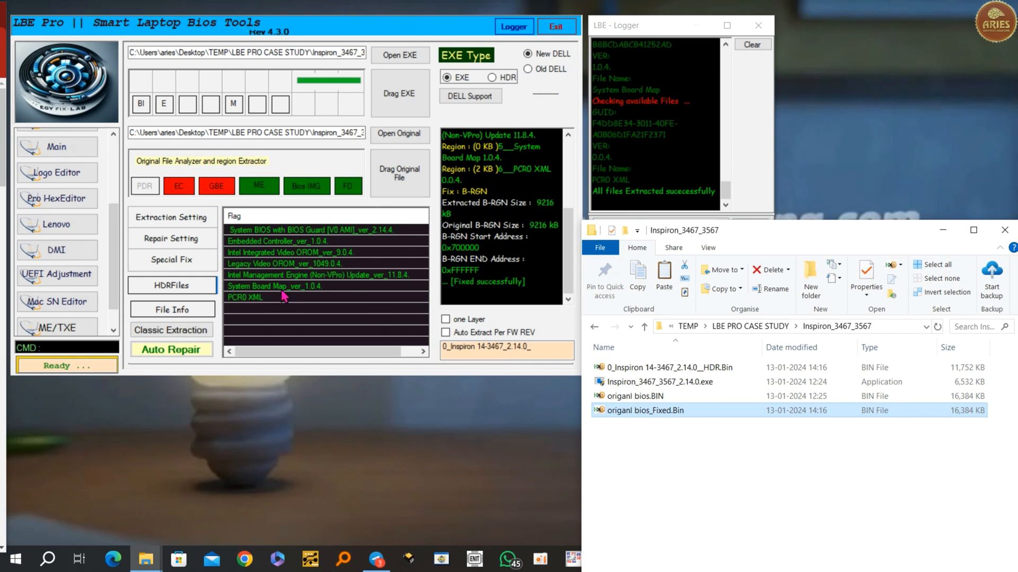
pyautogui.click(295, 277)
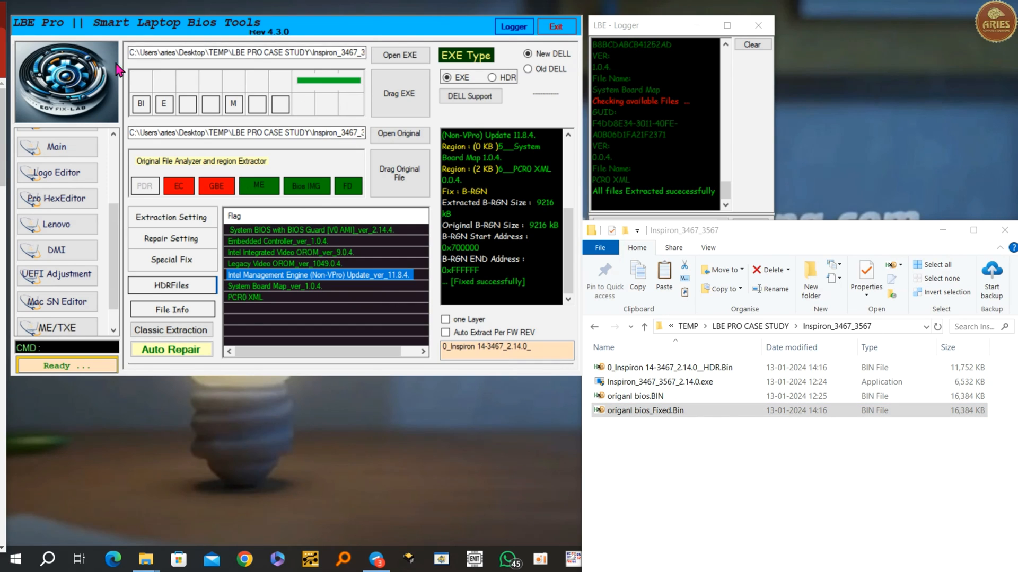
# Open the ME utility and load origanl bios_Fixed.Bin from the folder as the original file
pyautogui.click(67, 346)
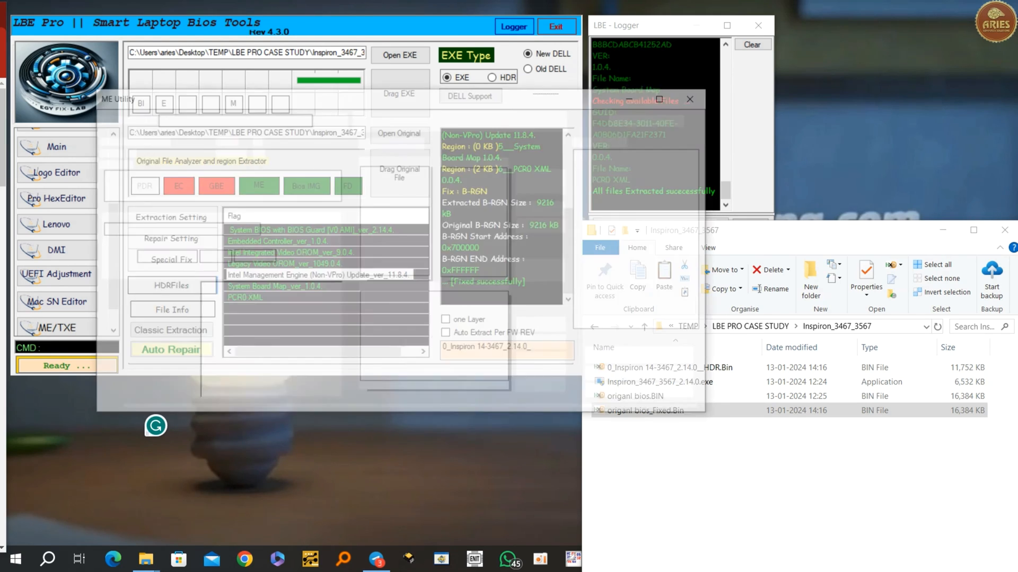
pyautogui.moveTo(420, 94); pyautogui.dragTo(456, 51)
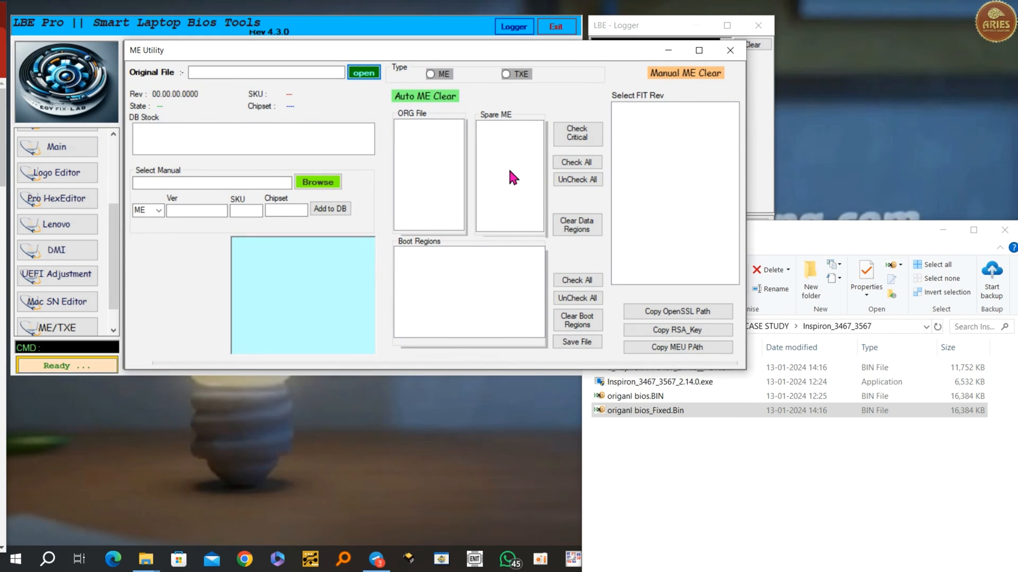
pyautogui.click(916, 331)
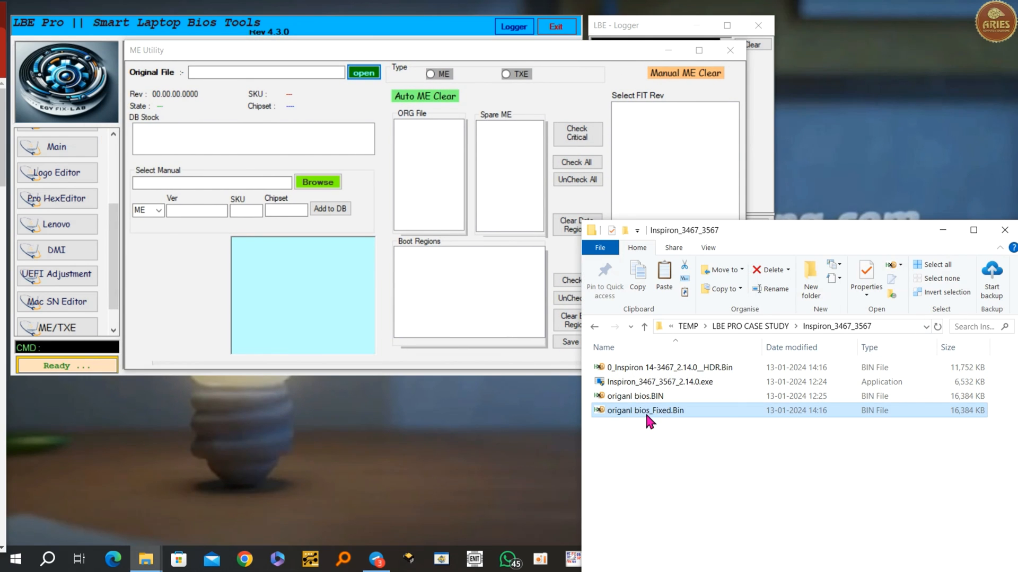
pyautogui.moveTo(648, 417); pyautogui.dragTo(226, 132)
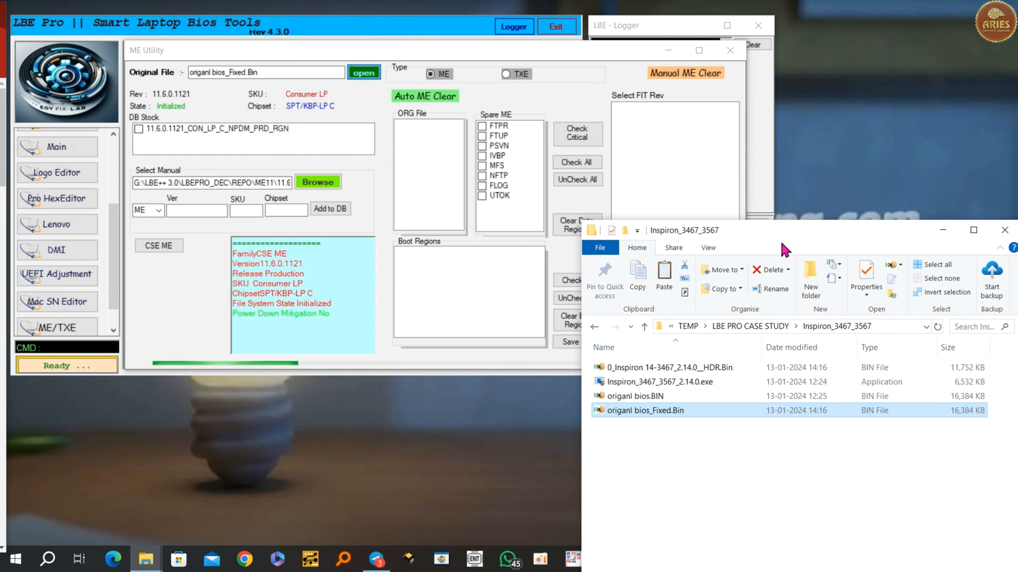
pyautogui.moveTo(838, 236); pyautogui.dragTo(1009, 290)
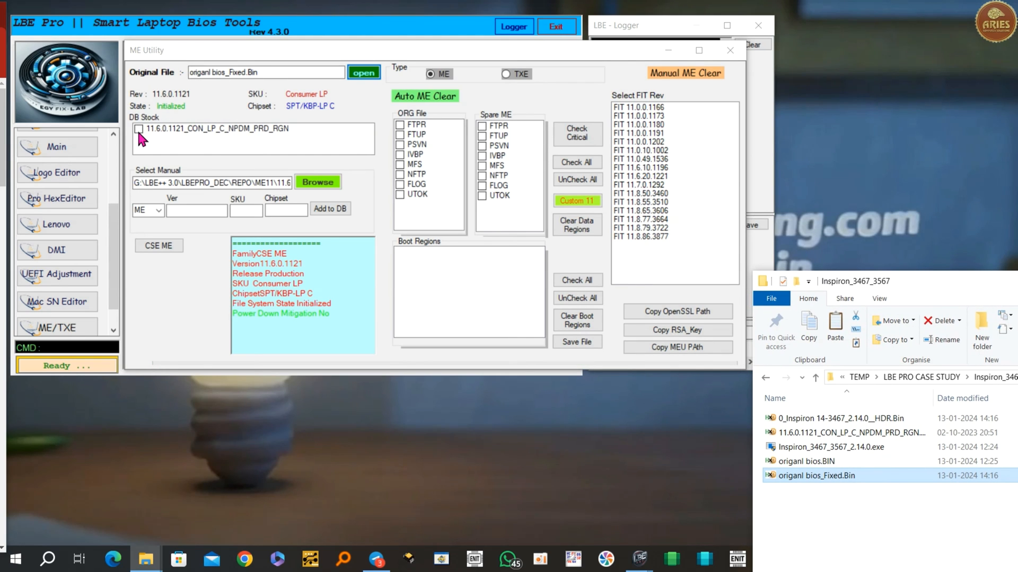
# Run the Custom 11 clean with the 11.6.0.1121_CON_LP_C_NPDM_PRD_RGN stock ME, analysing the new file and selecting origanl bios_Fixed_ME++.Bin in the folder
pyautogui.click(137, 127)
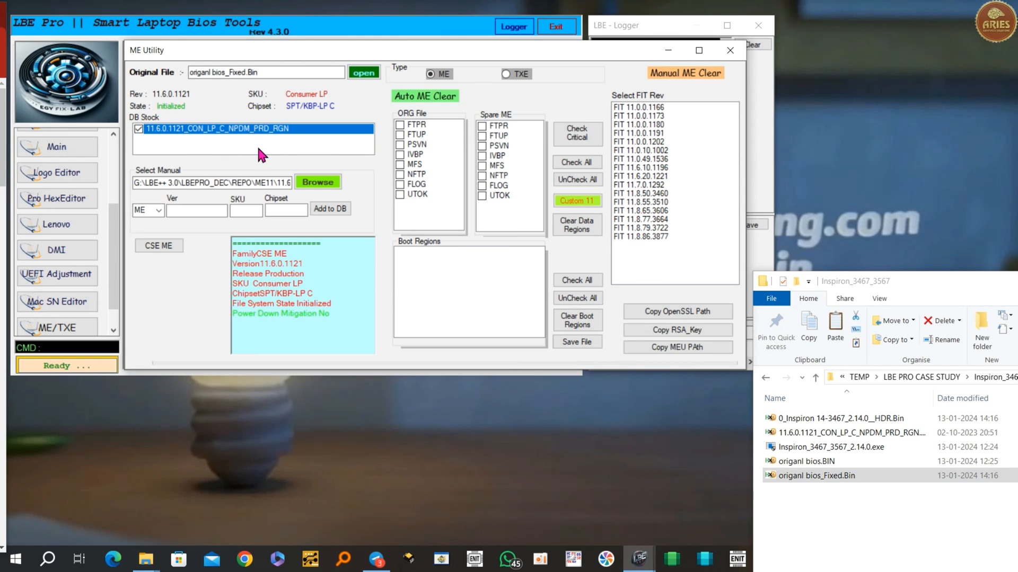
pyautogui.click(576, 202)
pyautogui.click(576, 202)
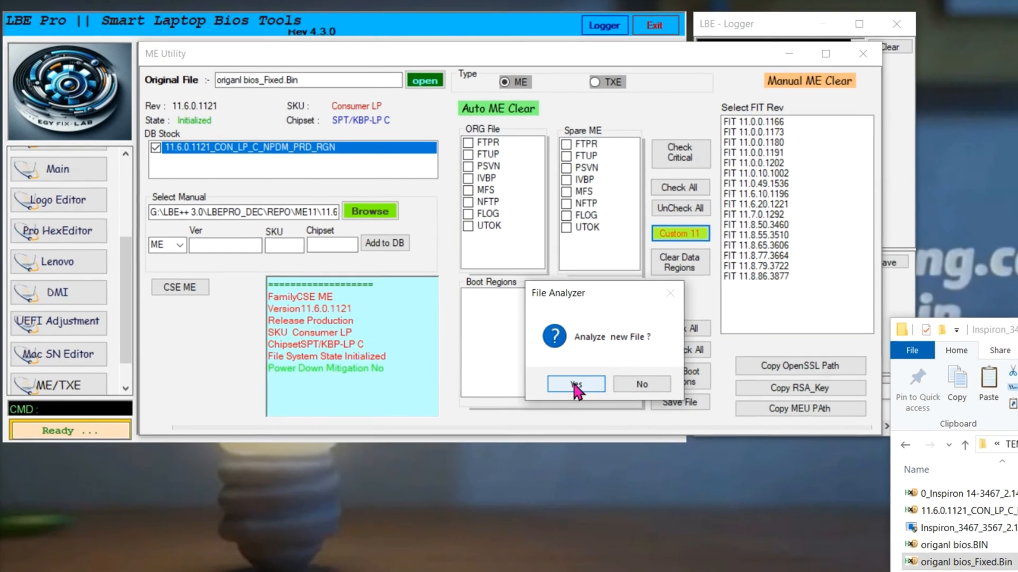
pyautogui.click(490, 328)
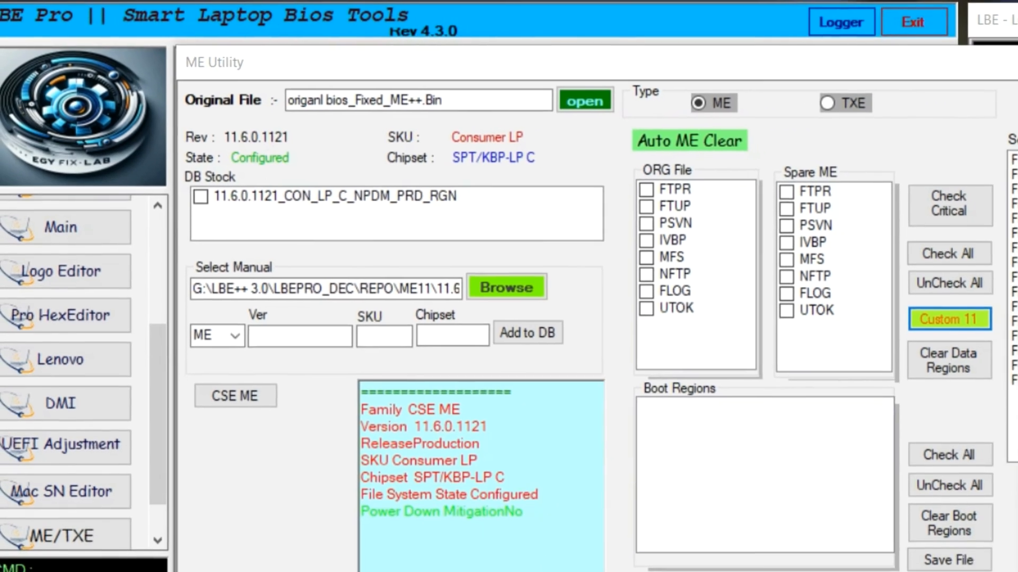
pyautogui.moveTo(1015, 164); pyautogui.dragTo(957, 163)
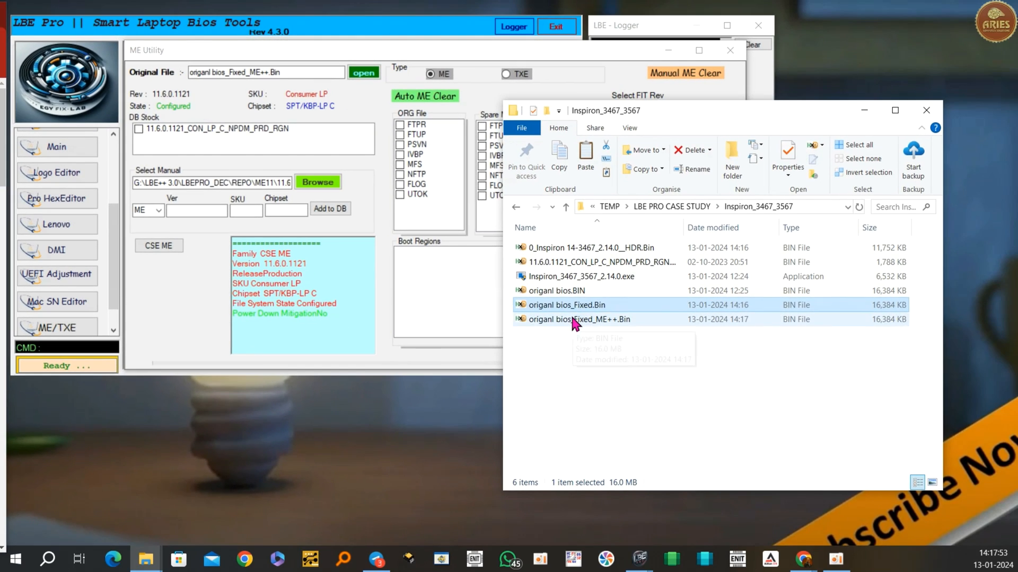
pyautogui.click(680, 379)
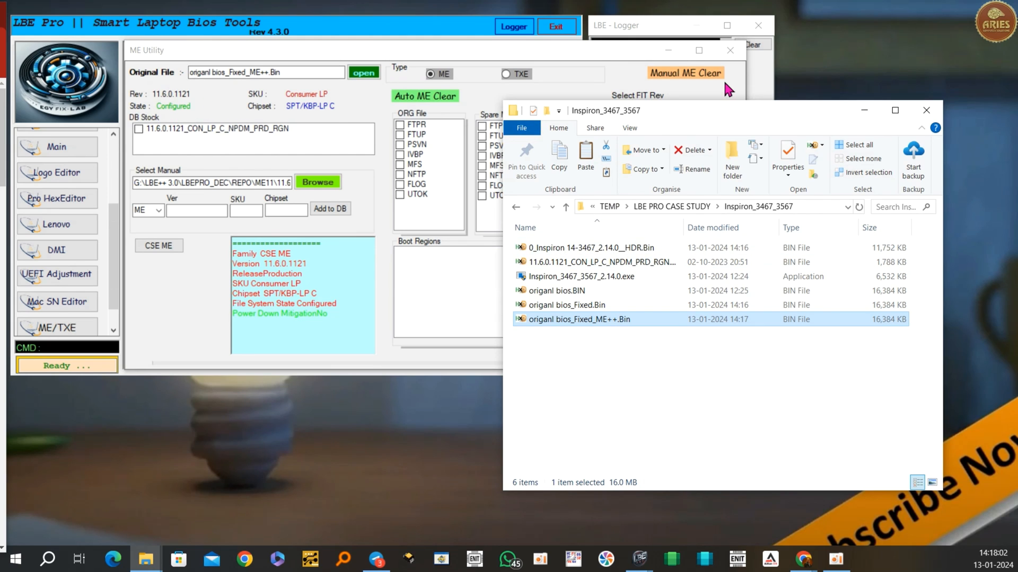
# Close the ME utility and clear the logger's contents
pyautogui.moveTo(736, 110); pyautogui.dragTo(789, 149)
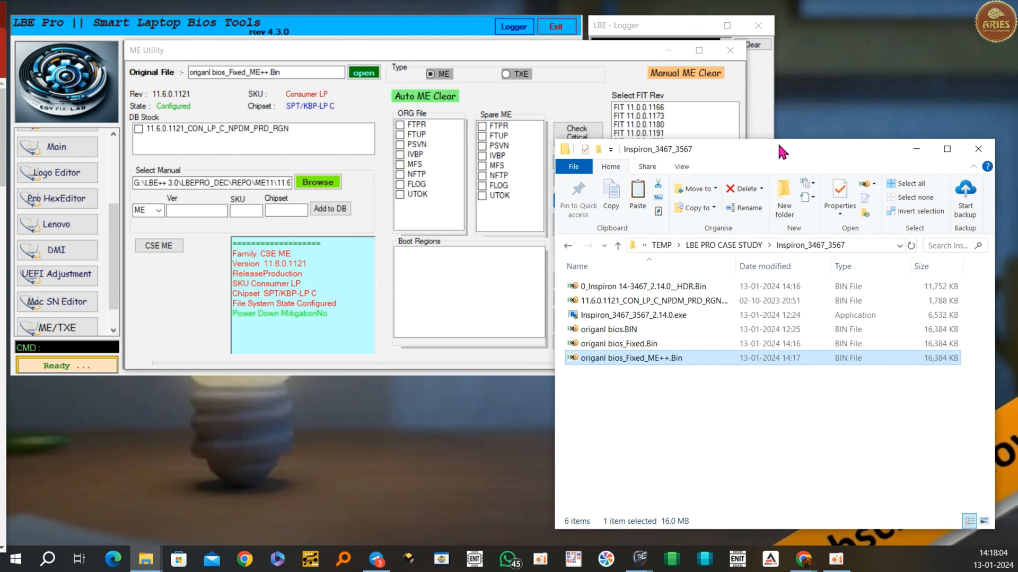
pyautogui.click(731, 51)
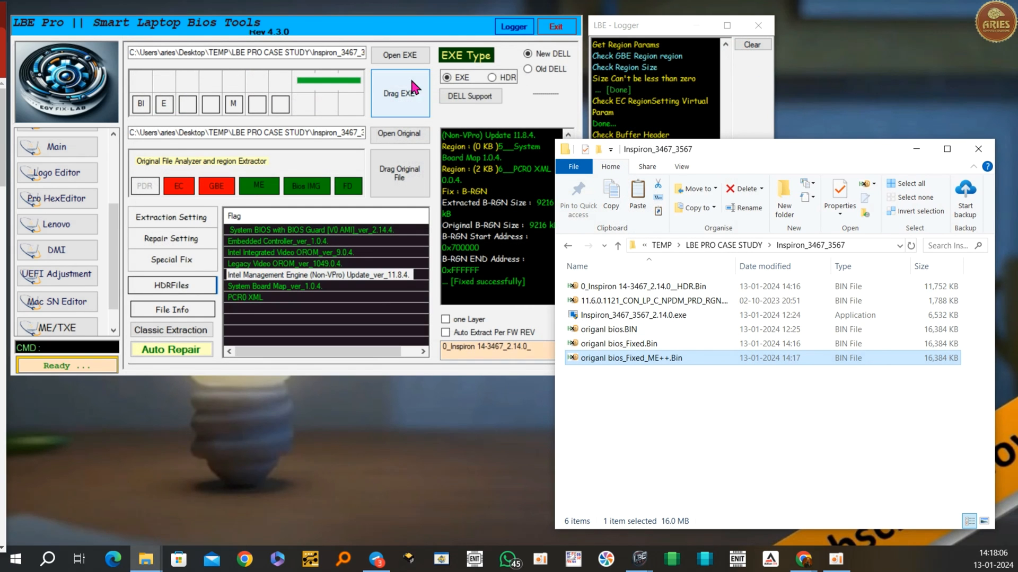
pyautogui.click(752, 47)
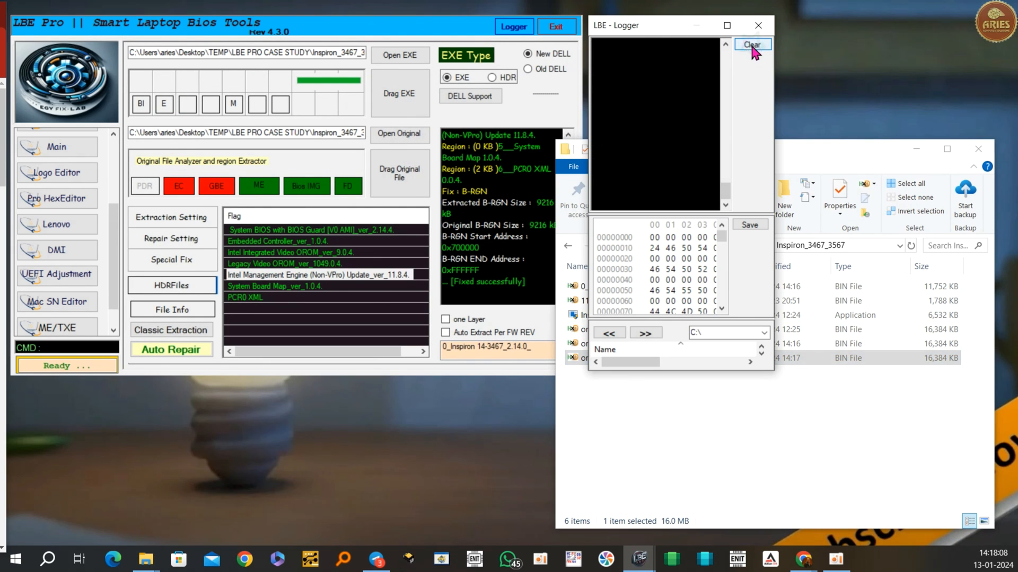
# Open the DELL ONE LAYER folder inside LBE PRO CASE STUDY
pyautogui.click(722, 456)
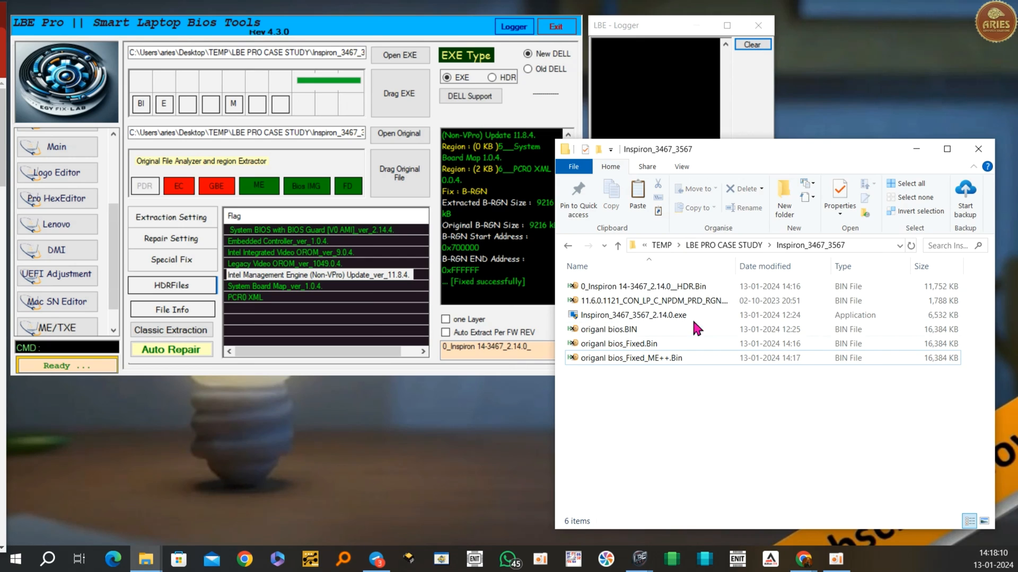
pyautogui.click(732, 245)
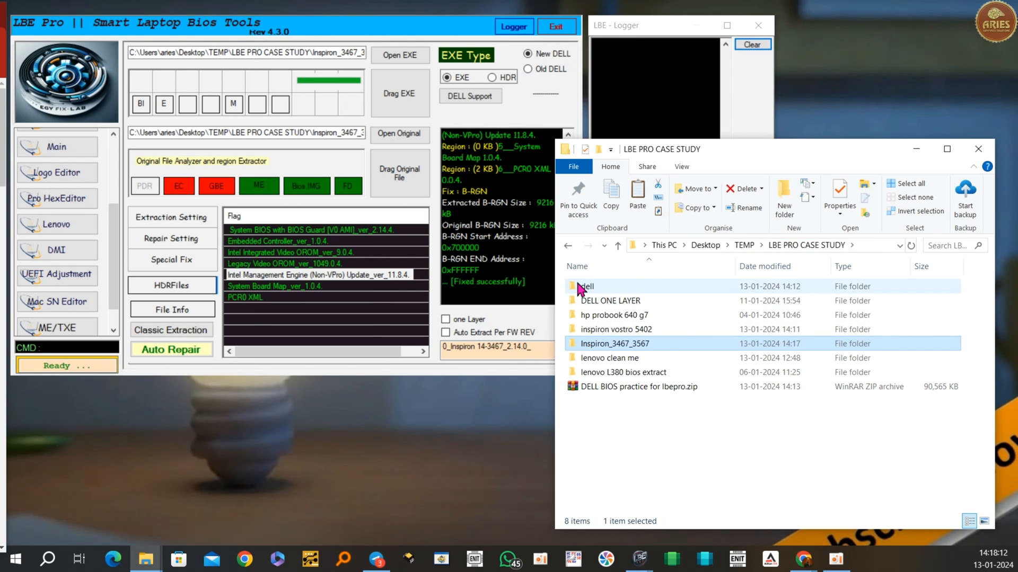
pyautogui.click(591, 303)
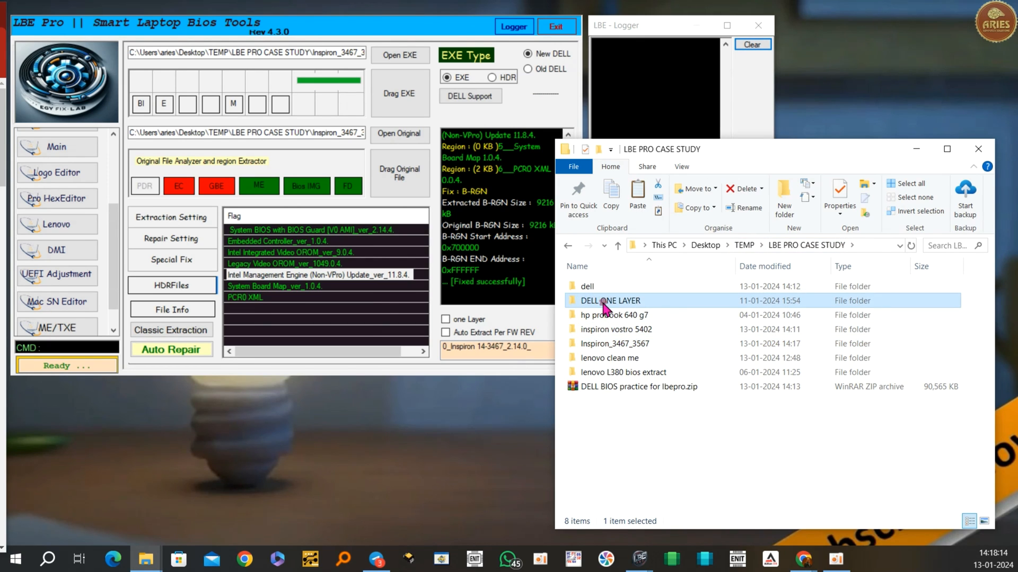
pyautogui.doubleClick(603, 302)
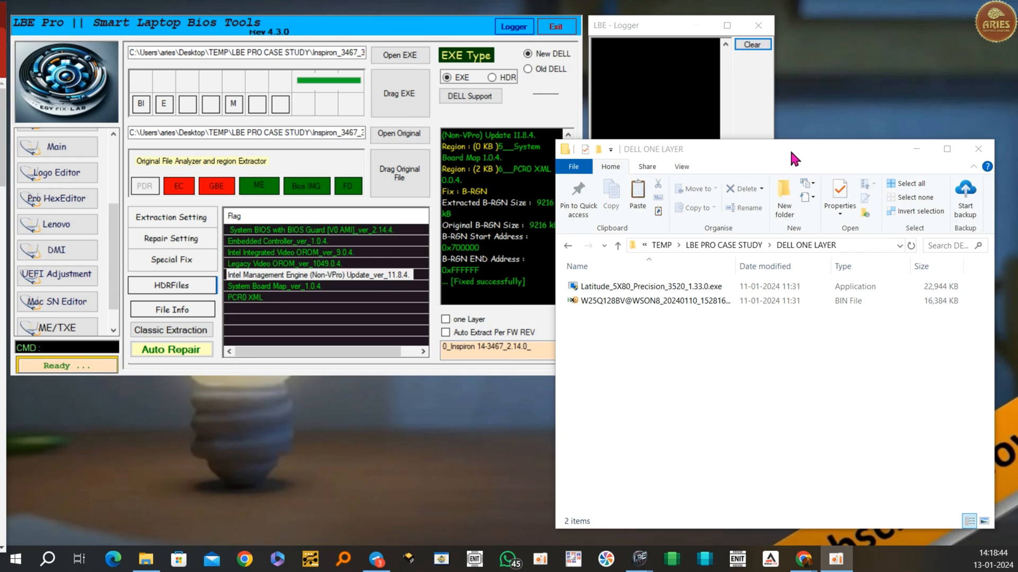
# Try to load Latitude_5X80_Precision_3520_1.33.0.exe and the W25Q128BV@WSON8 BIN dump together, with the EXE type set to Old DELL
pyautogui.moveTo(790, 148); pyautogui.dragTo(870, 224)
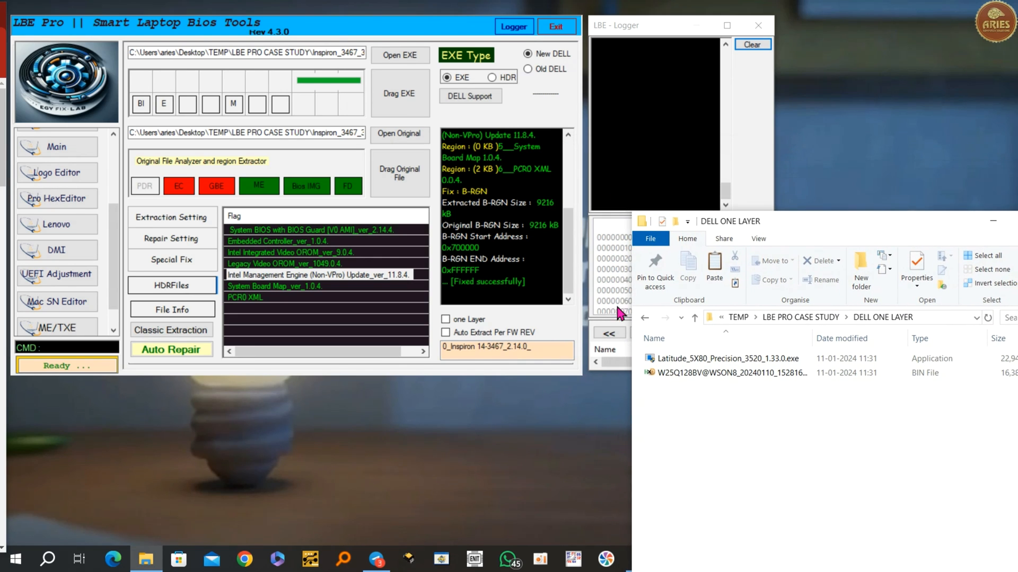
pyautogui.click(683, 359)
pyautogui.keyDown('shift'); pyautogui.click(685, 372); pyautogui.keyUp('shift')
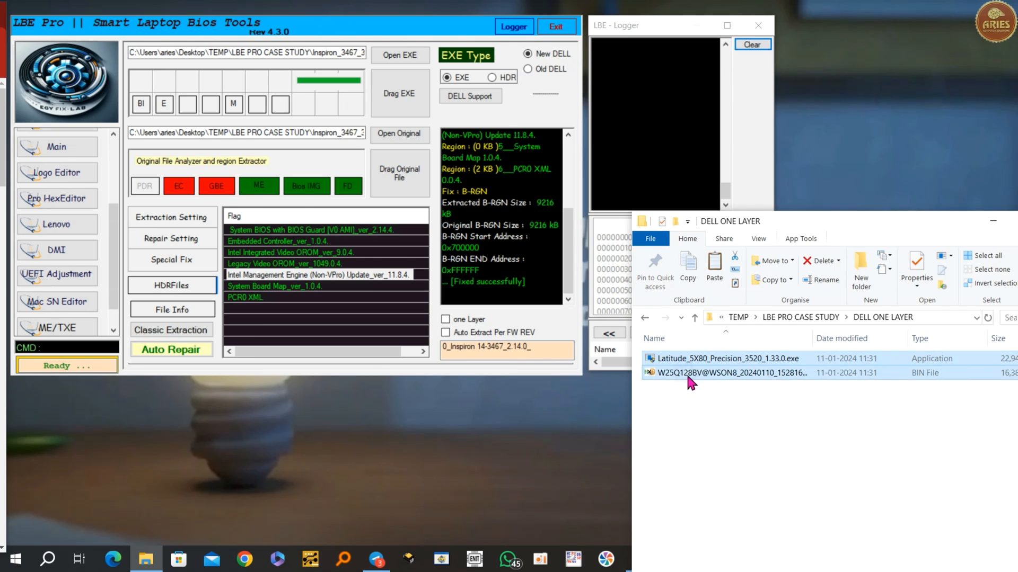
pyautogui.moveTo(695, 376); pyautogui.dragTo(494, 322)
pyautogui.moveTo(348, 265); pyautogui.dragTo(327, 253)
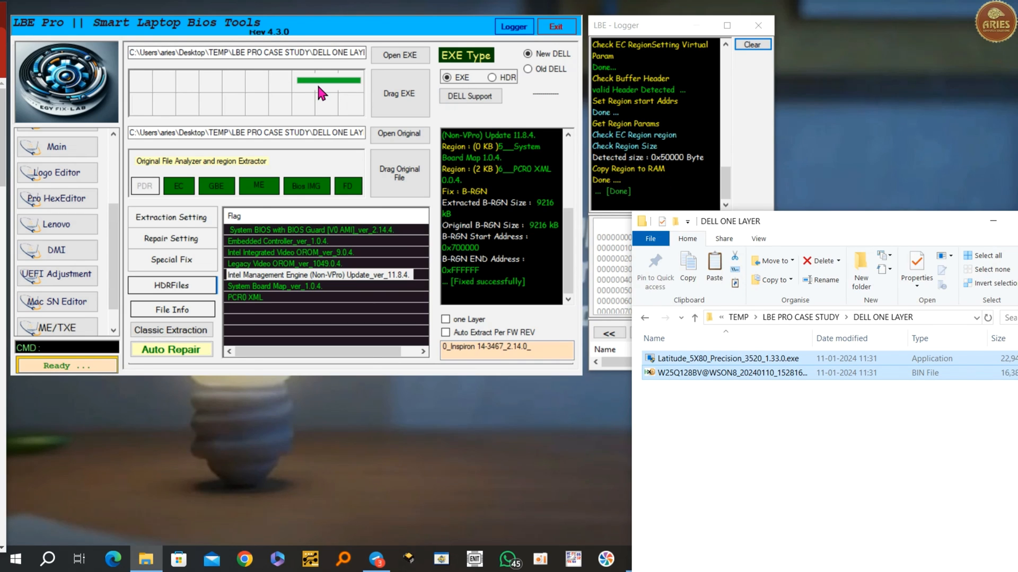
pyautogui.click(528, 68)
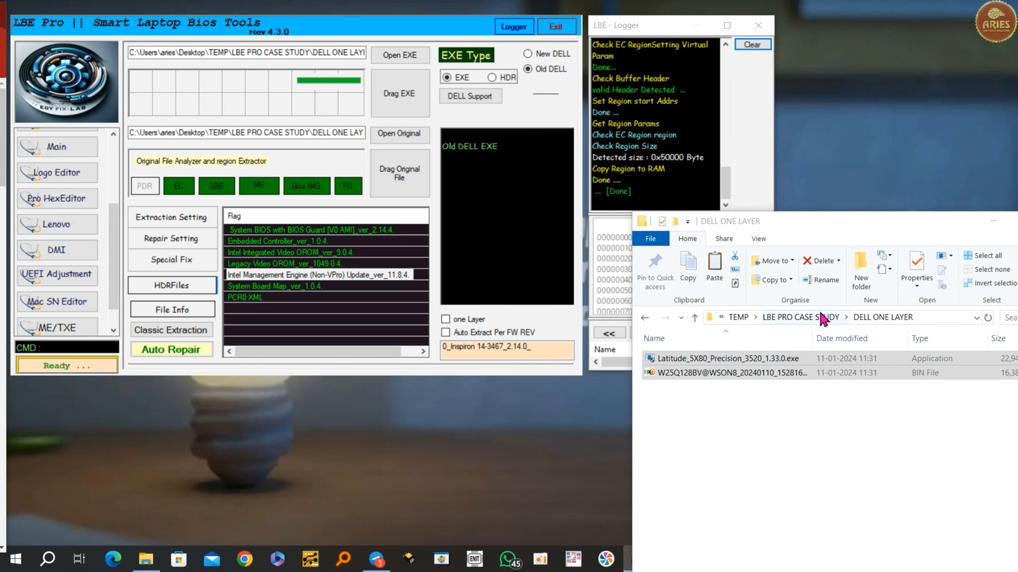
pyautogui.moveTo(797, 225); pyautogui.dragTo(893, 178)
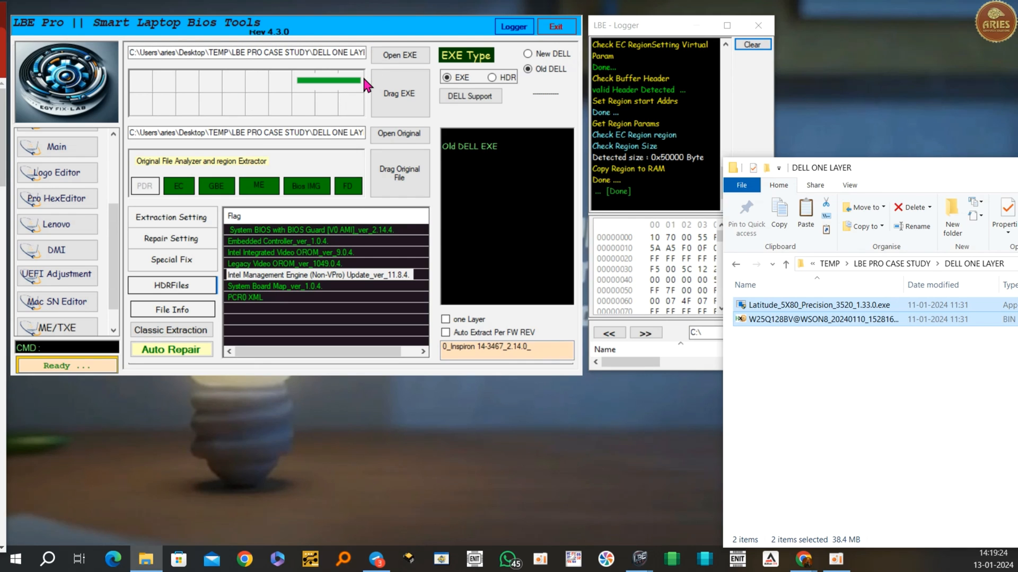
# Exit LBE Pro and restart it as administrator
pyautogui.click(557, 28)
pyautogui.rightClick(640, 558)
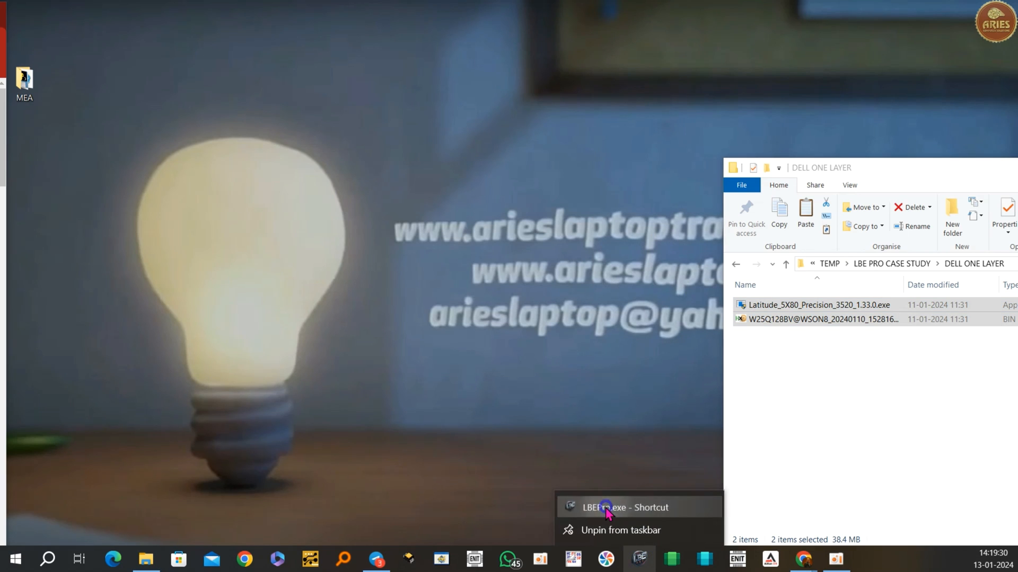
pyautogui.rightClick(611, 509)
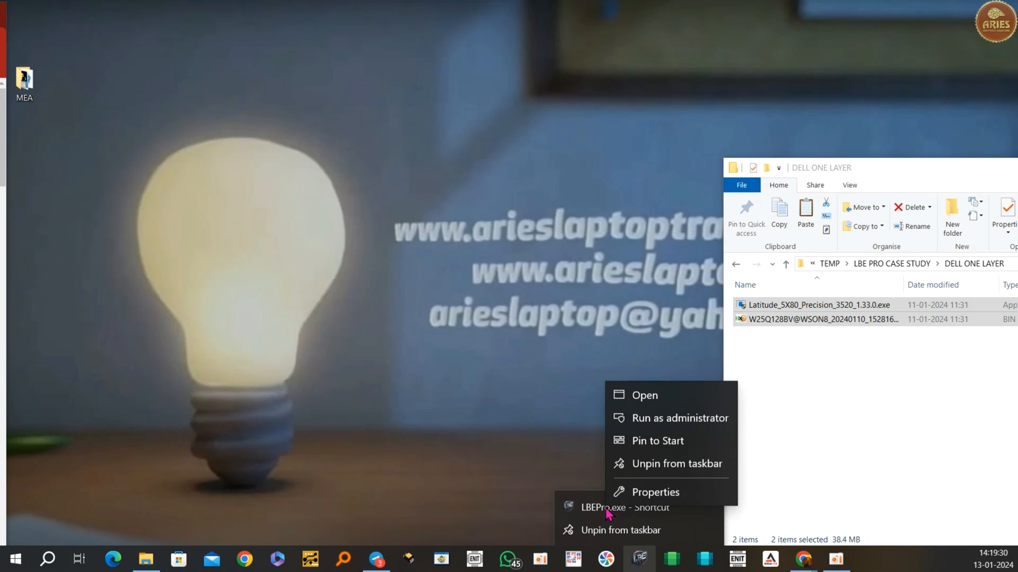
pyautogui.click(646, 420)
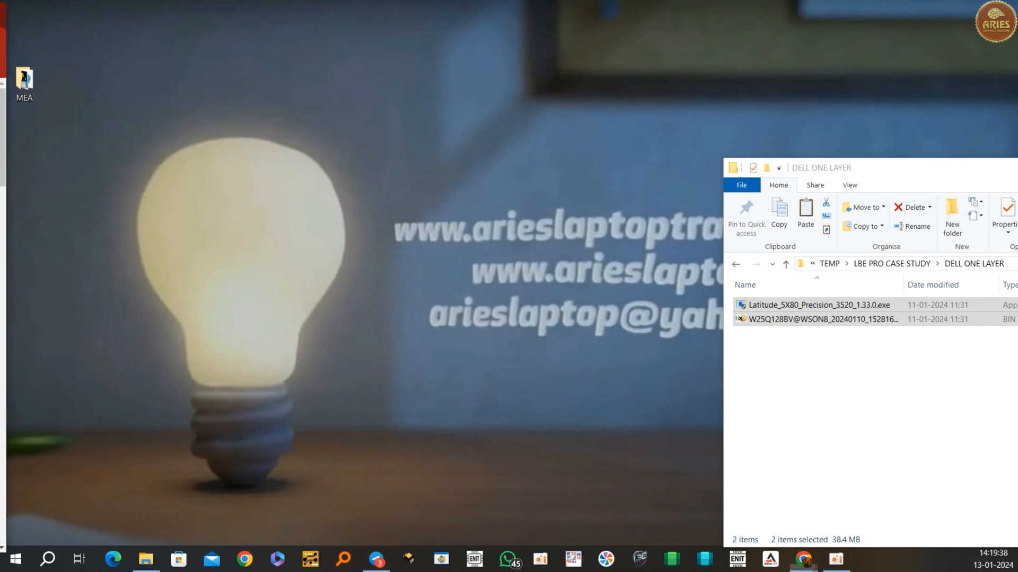
pyautogui.click(0, 8)
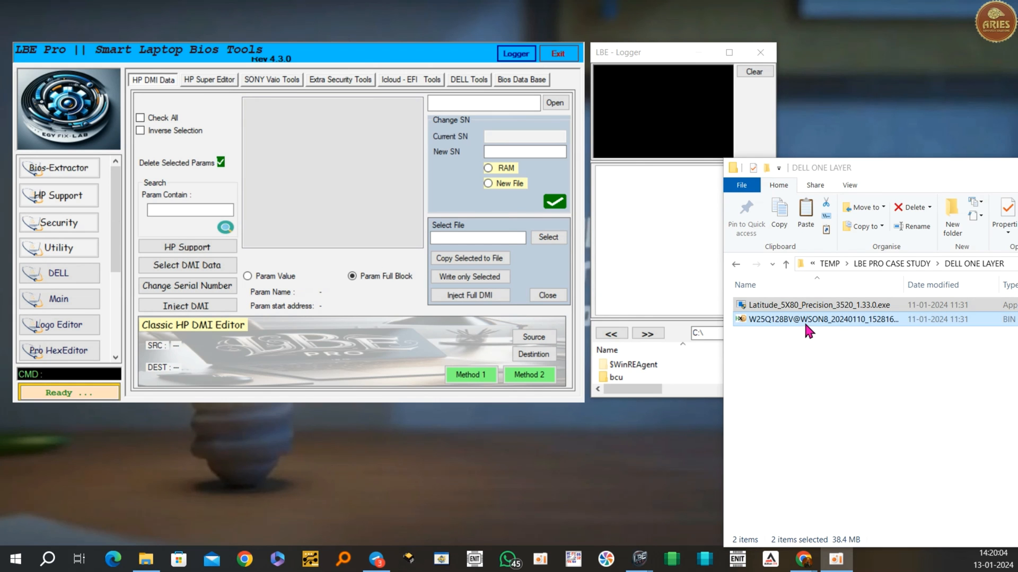
# Open the DELL module with the dl command and display its HDR files list
pyautogui.moveTo(807, 328); pyautogui.dragTo(195, 394)
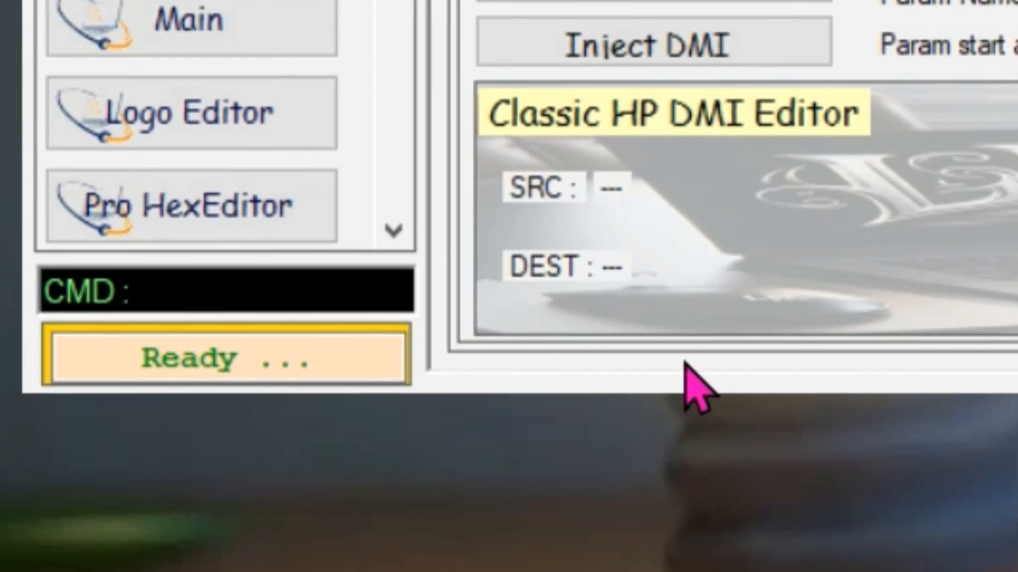
pyautogui.click(249, 286)
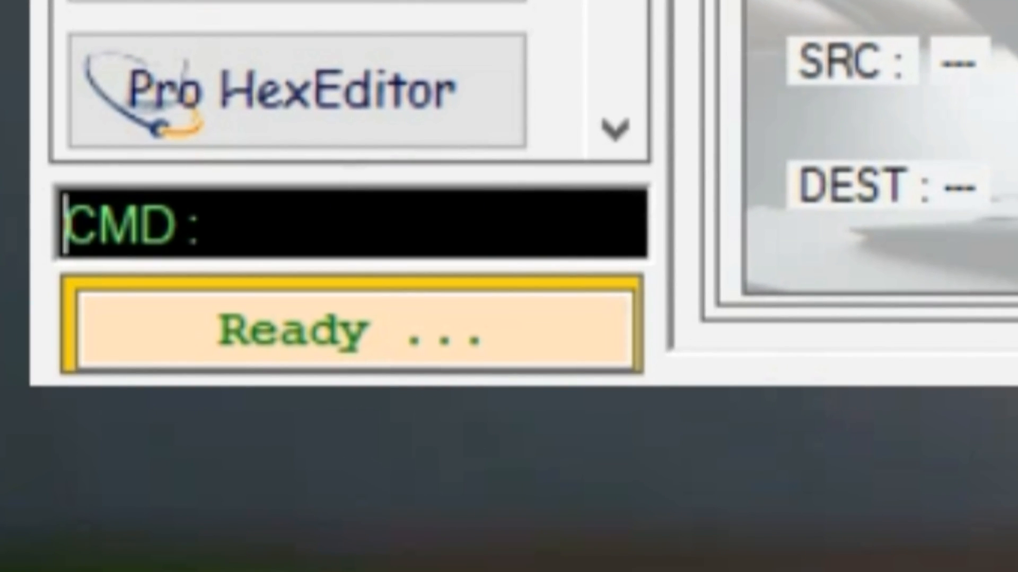
pyautogui.click(201, 225)
pyautogui.write('dl')
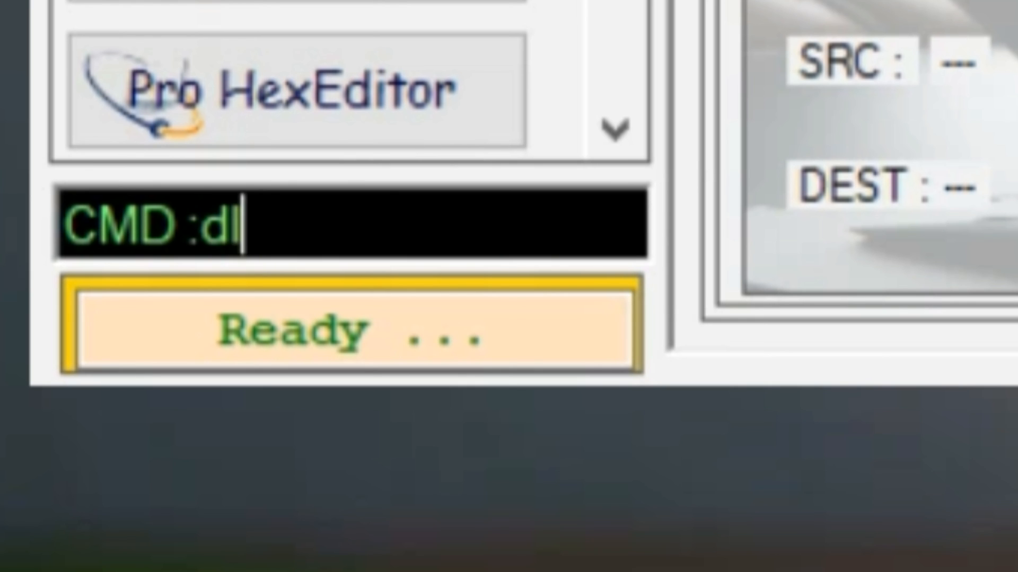
pyautogui.press('Return')
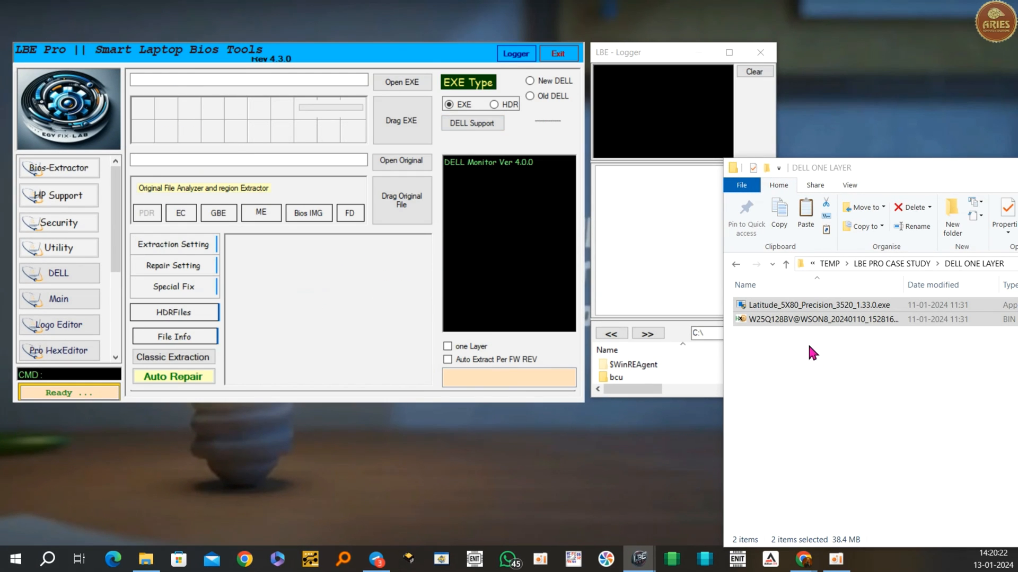
pyautogui.click(170, 317)
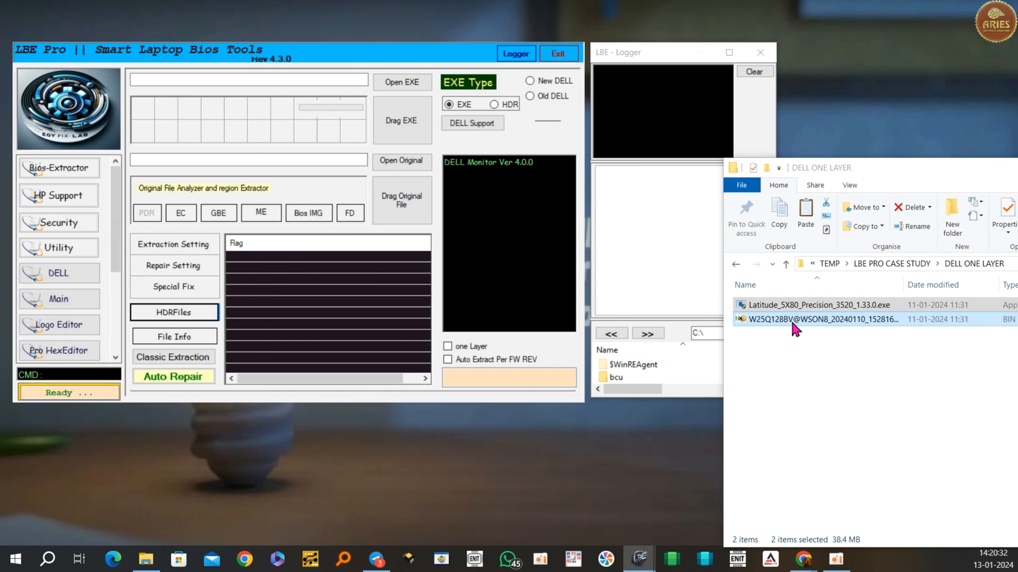
# Try to process Latitude_5X80_Precision_3520_1.33.0.exe as New DELL with the W25Q128BV@WSON8 dump from DELL ONE LAYER as the original file
pyautogui.moveTo(795, 320); pyautogui.dragTo(344, 306)
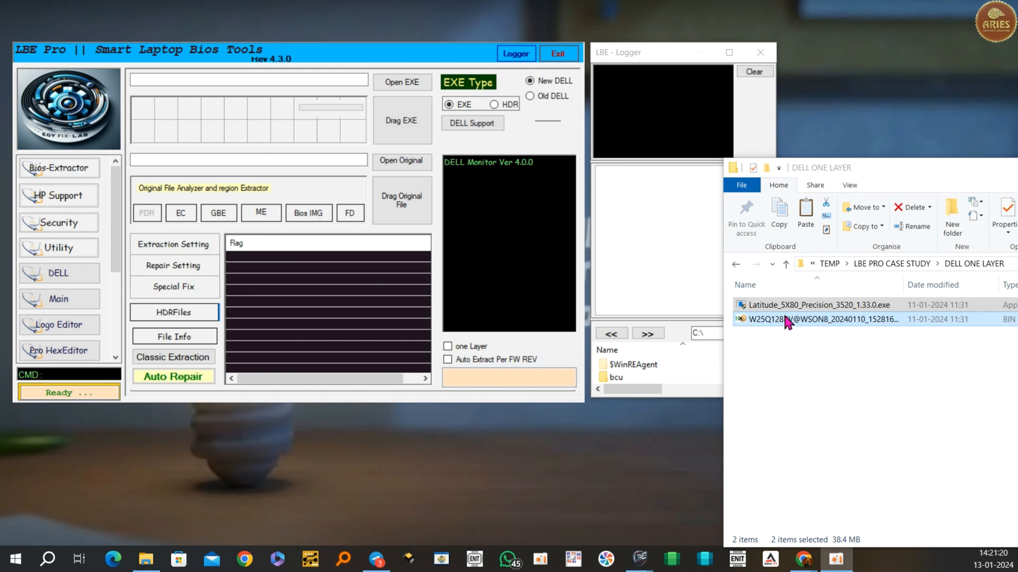
pyautogui.click(403, 81)
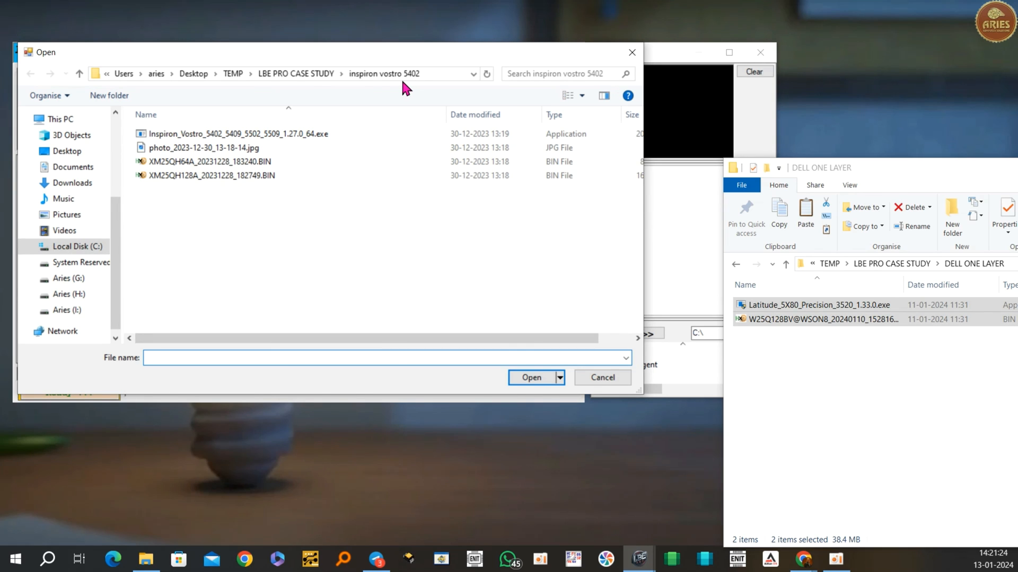
pyautogui.click(292, 75)
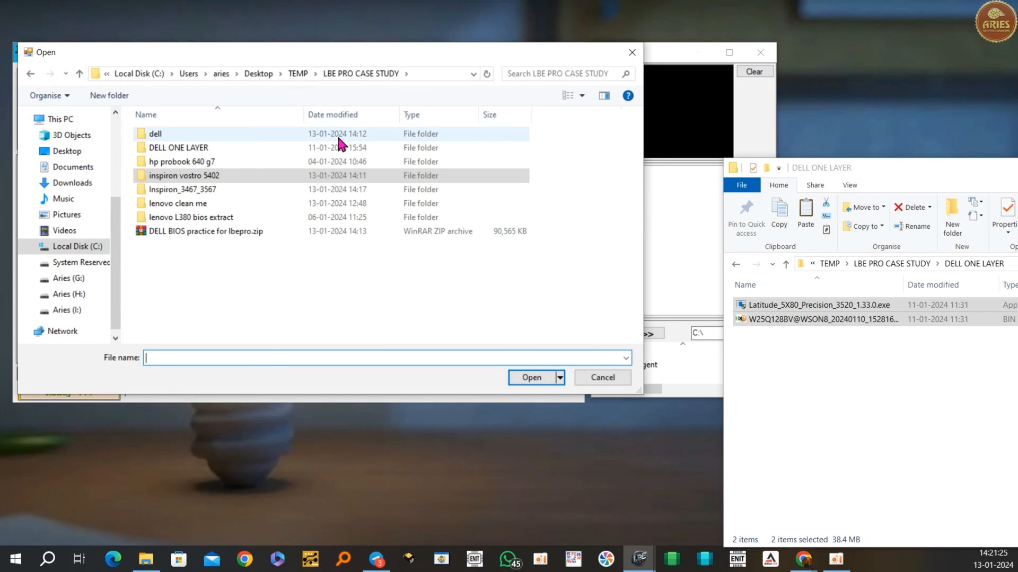
pyautogui.doubleClick(169, 148)
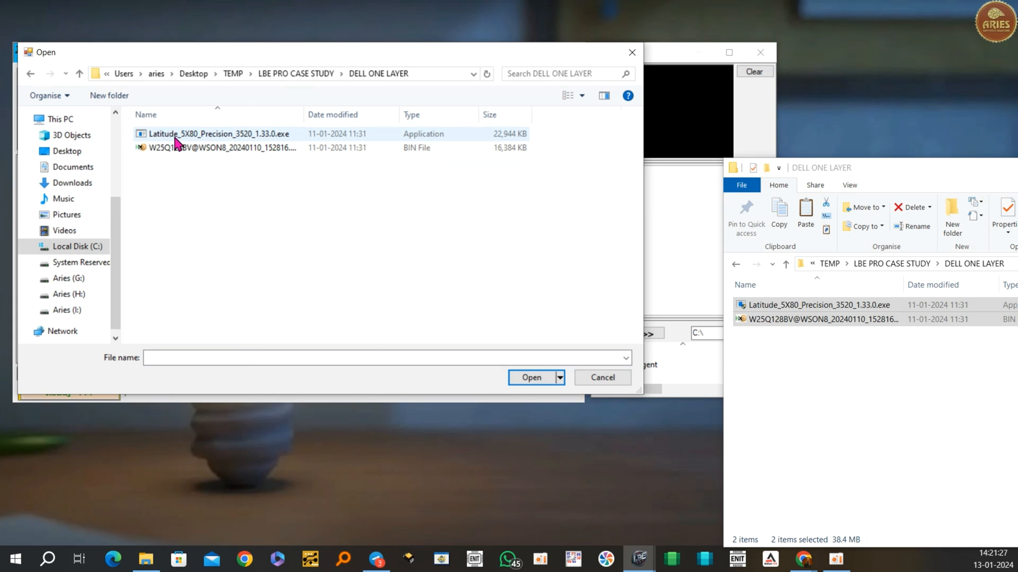
pyautogui.doubleClick(180, 137)
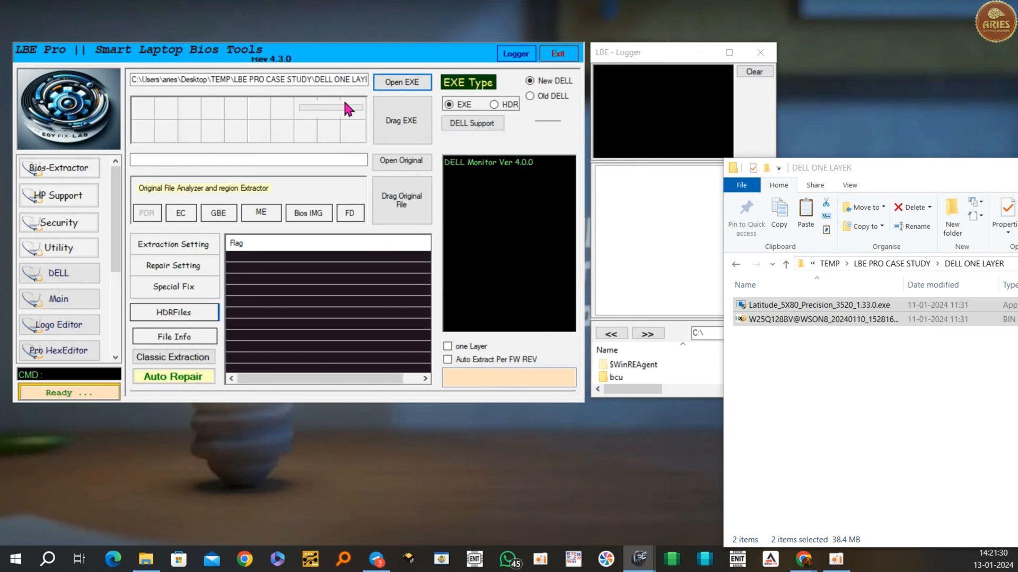
pyautogui.click(390, 162)
pyautogui.click(172, 149)
pyautogui.doubleClick(175, 150)
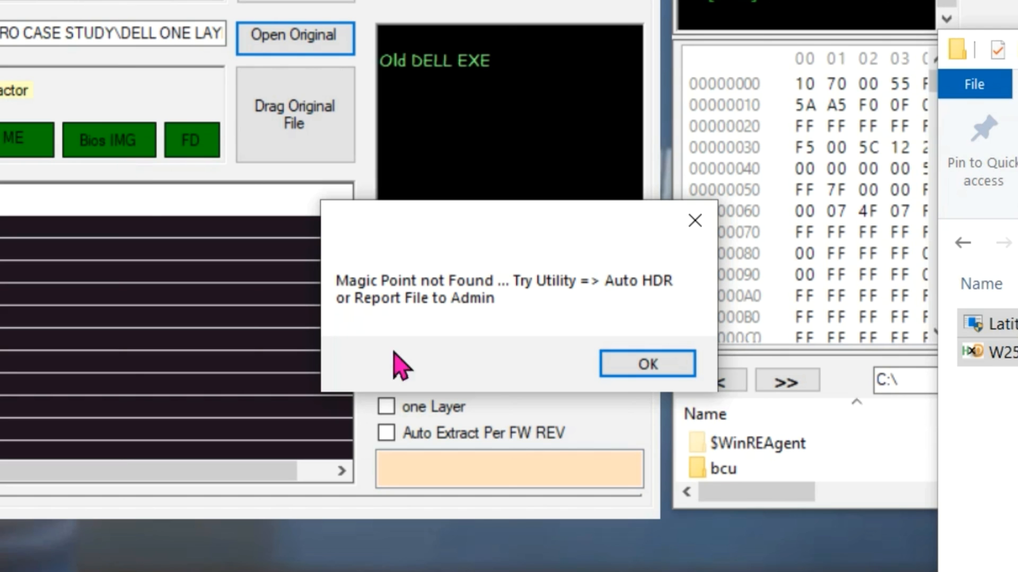
pyautogui.click(660, 367)
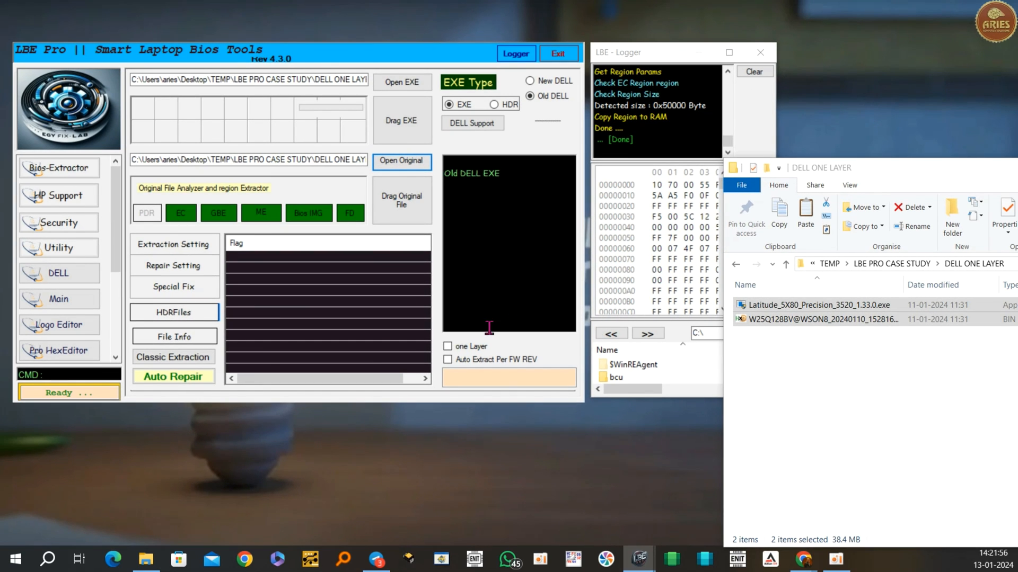
# Enable one Layer extraction and reload Latitude_5X80_Precision_3520_1.33.0.exe and the W25Q128BV@WSON8 original dump to extract the EXE's regions
pyautogui.click(439, 354)
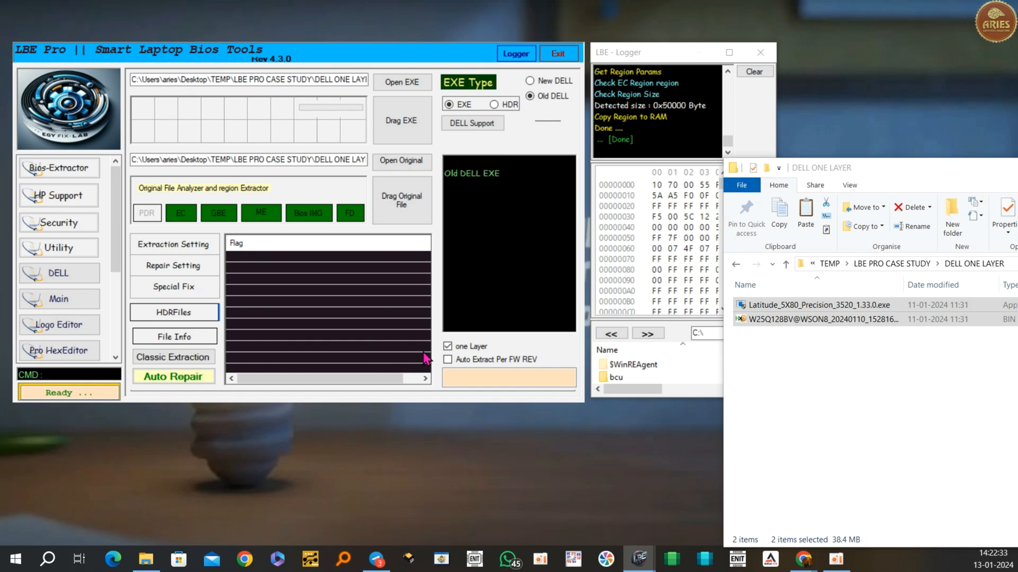
pyautogui.click(402, 82)
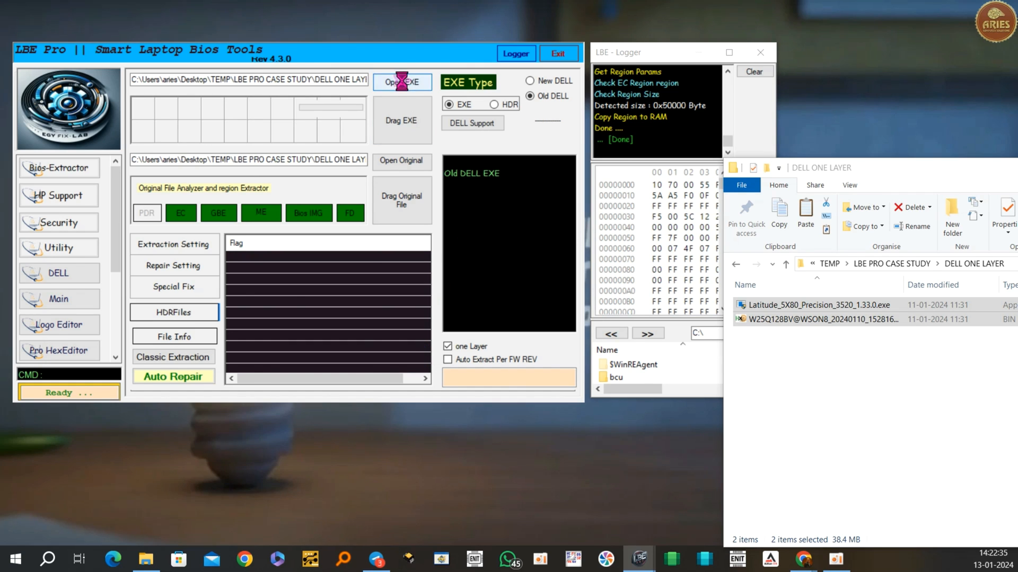
pyautogui.doubleClick(228, 135)
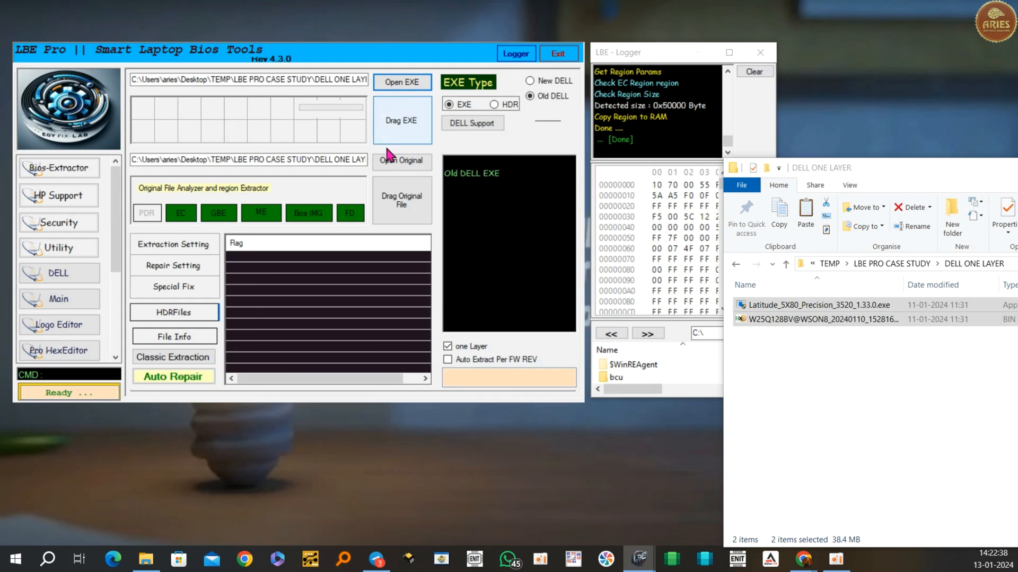
pyautogui.click(401, 161)
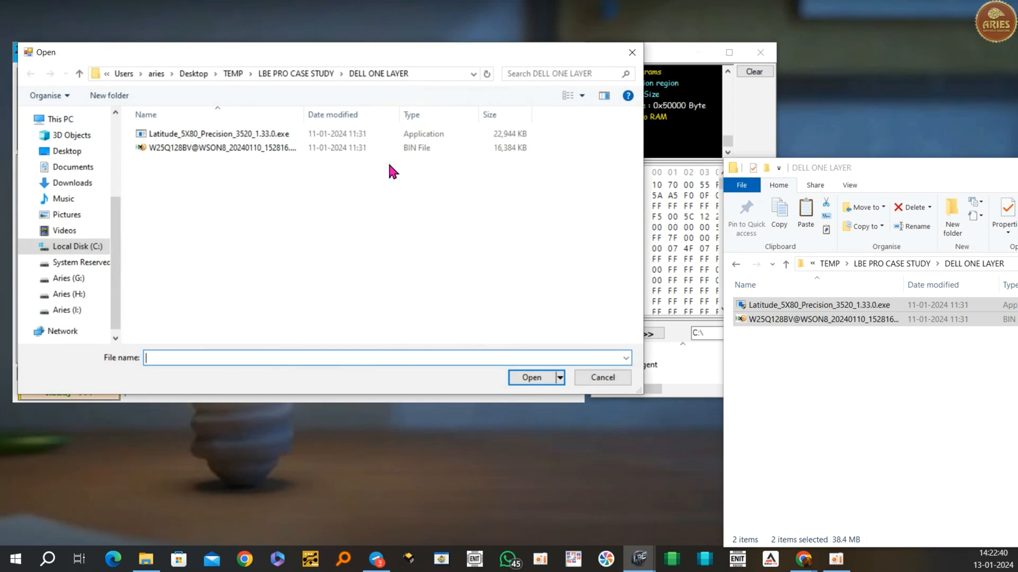
pyautogui.doubleClick(214, 143)
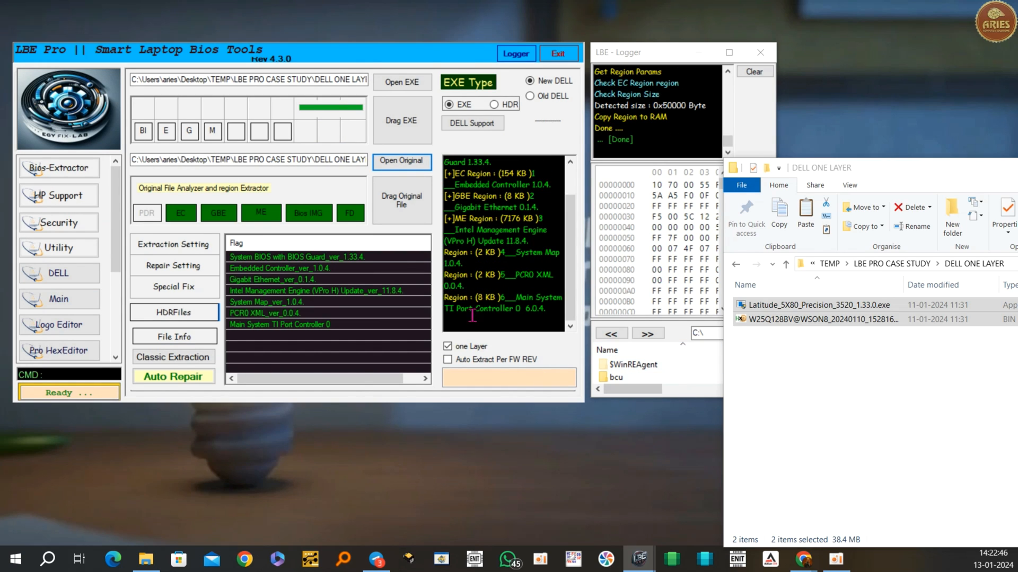
pyautogui.moveTo(897, 168); pyautogui.dragTo(795, 164)
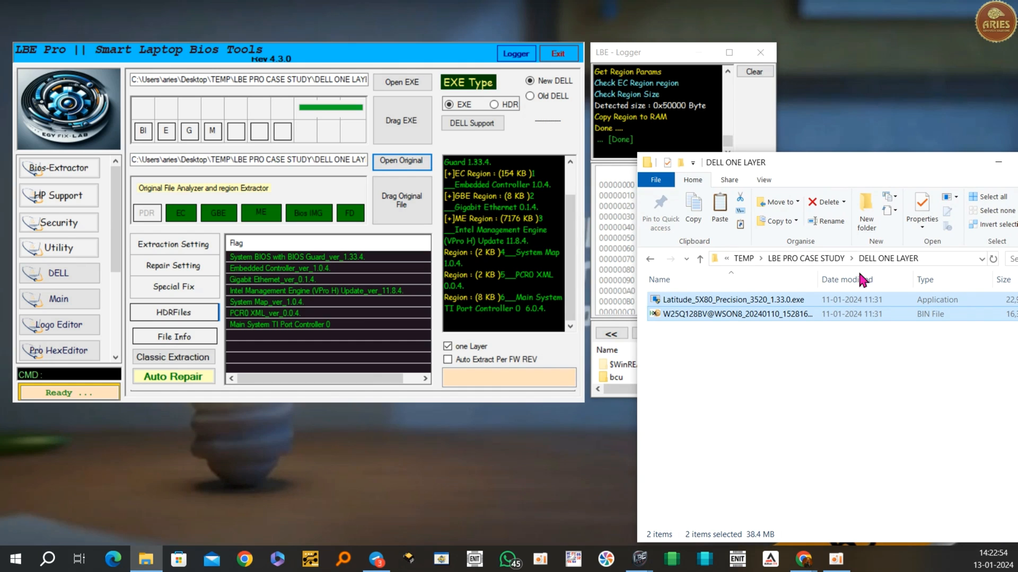
pyautogui.moveTo(831, 168); pyautogui.dragTo(848, 244)
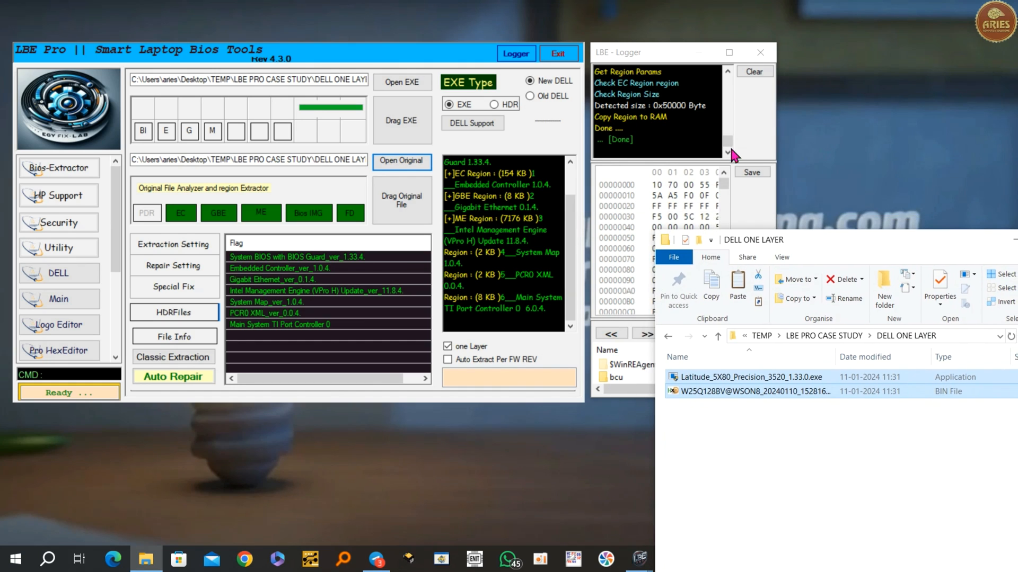
pyautogui.click(727, 160)
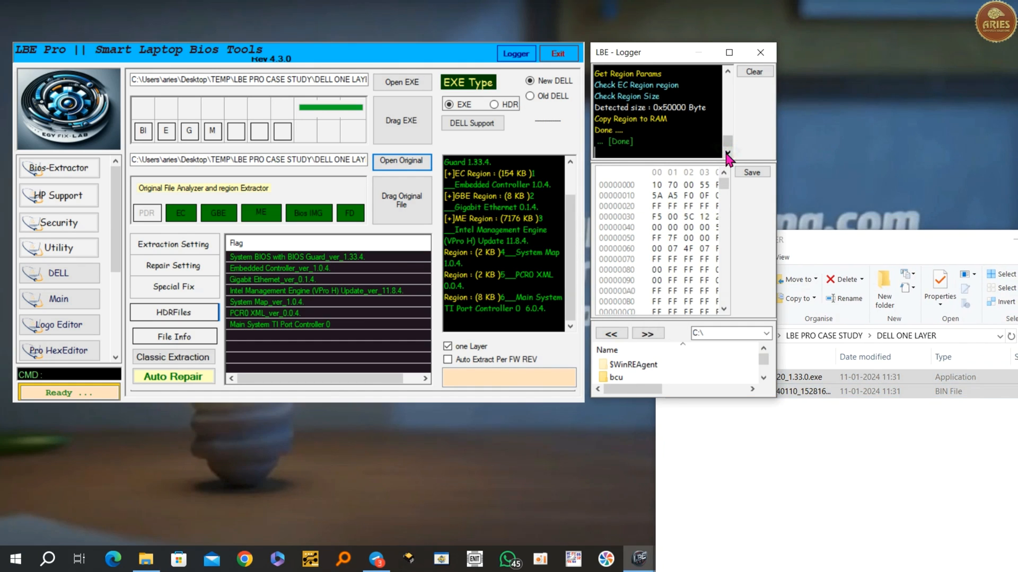
pyautogui.click(900, 238)
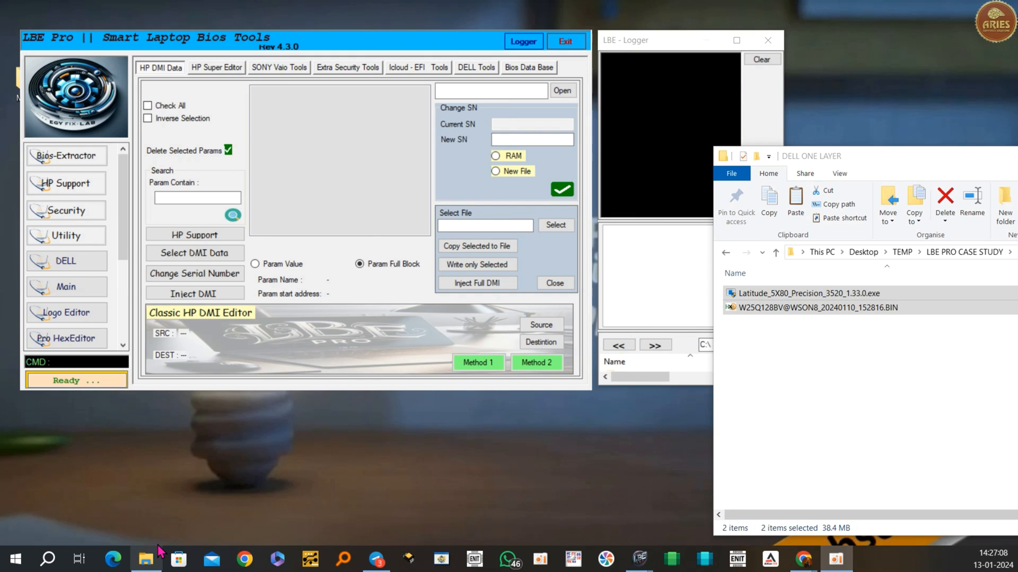
# Open the DELL module in the restarted LBE Pro and display its HDR files list
pyautogui.click(84, 363)
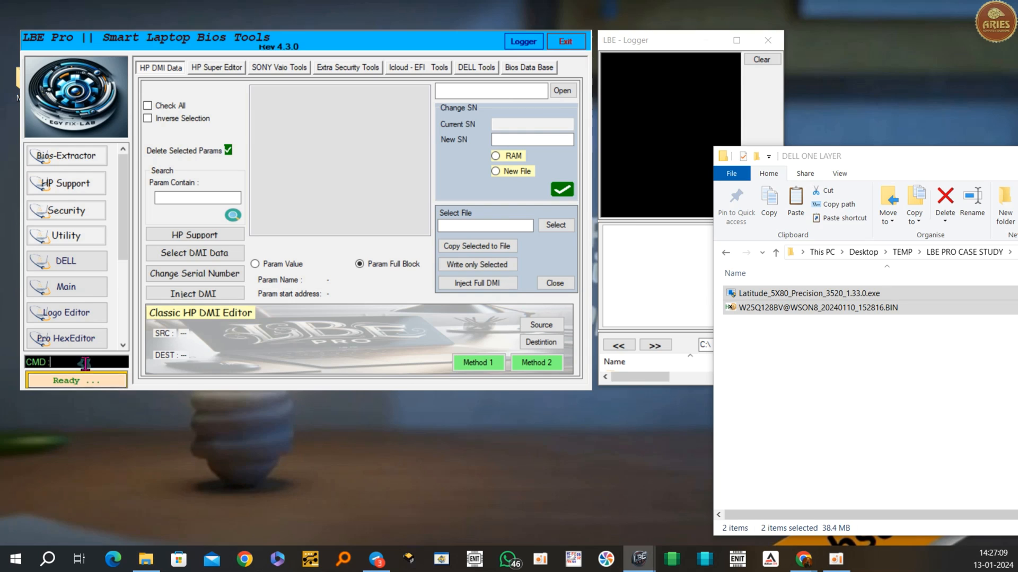
pyautogui.write('d')
pyautogui.press('BackSpace')
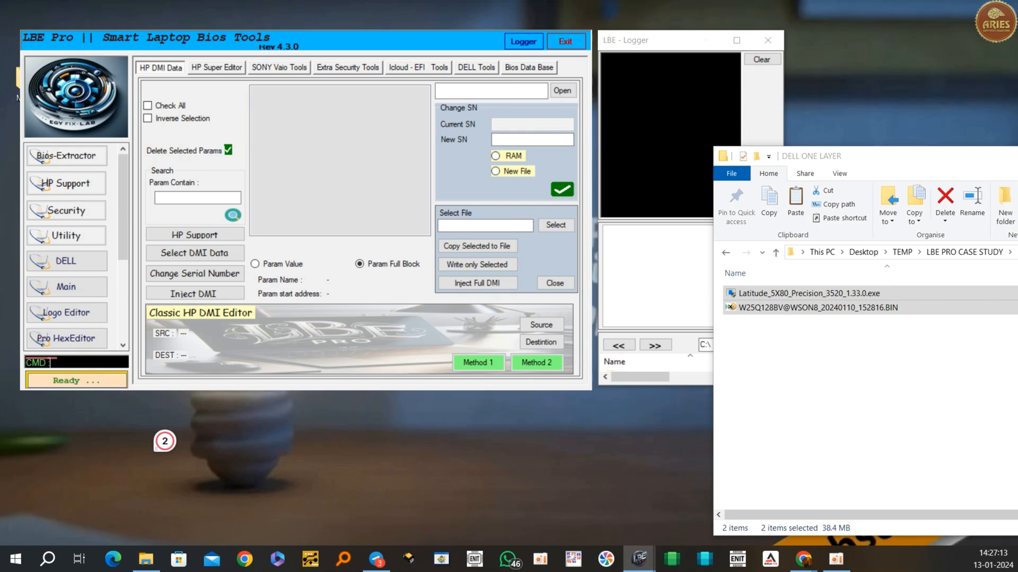
pyautogui.click(67, 261)
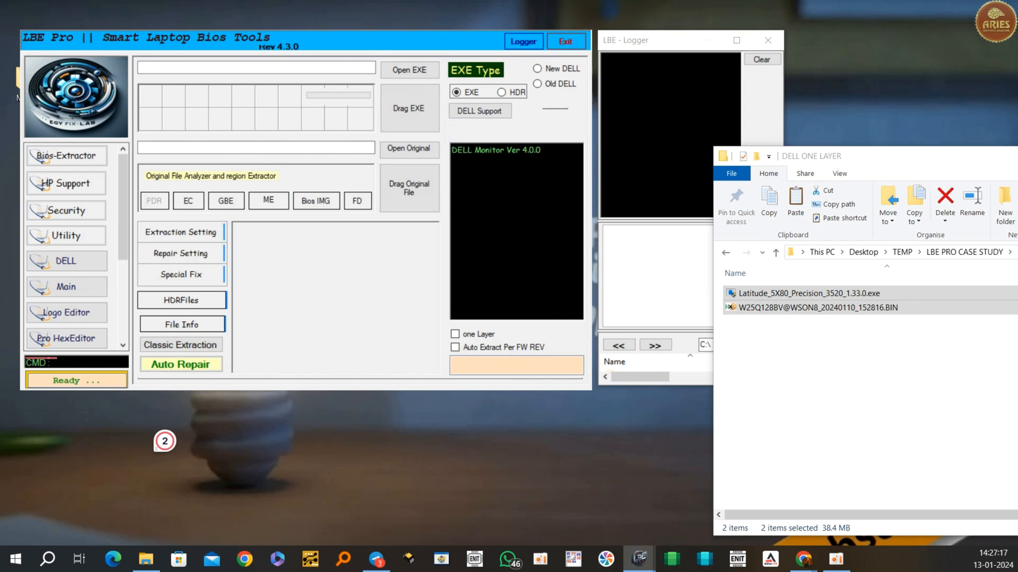
pyautogui.moveTo(861, 293); pyautogui.dragTo(181, 300)
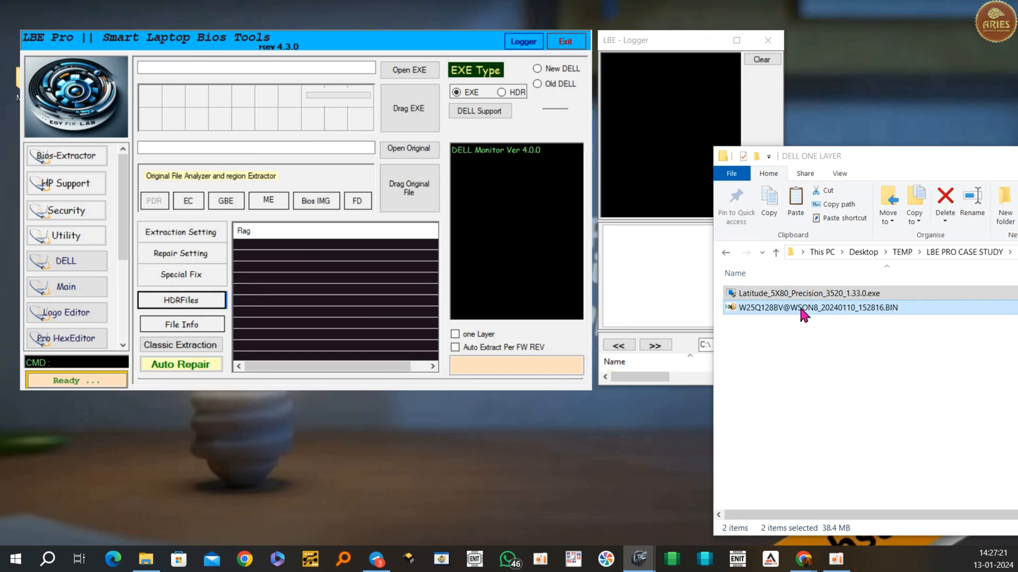
# Enable one Layer extraction and repair the W25Q128BV@WSON8 dump with Latitude_5X80_Precision_3520_1.33.0.exe from the DELL ONE LAYER folder
pyautogui.click(455, 335)
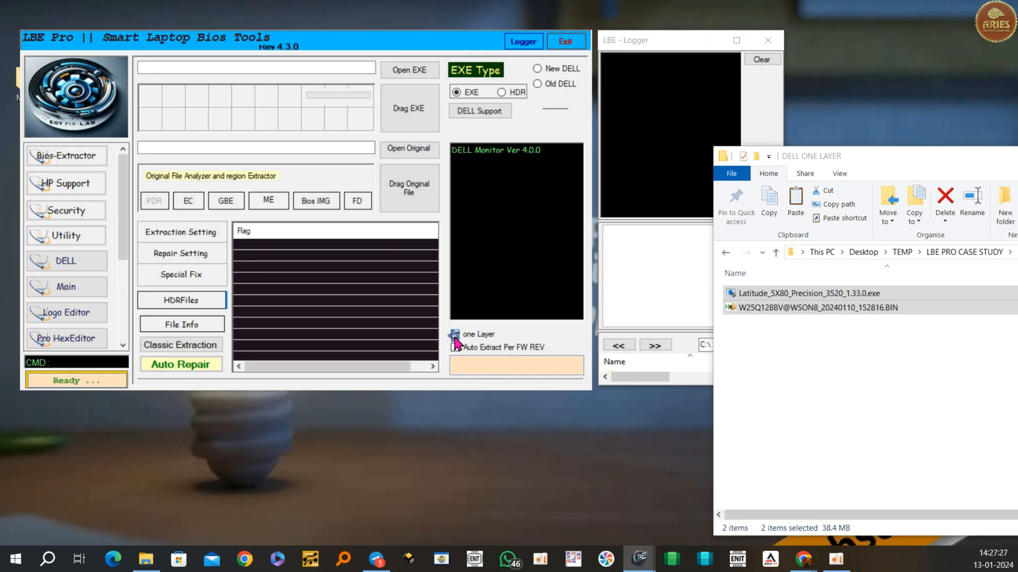
pyautogui.moveTo(778, 315); pyautogui.dragTo(472, 322)
pyautogui.moveTo(343, 271); pyautogui.dragTo(342, 272)
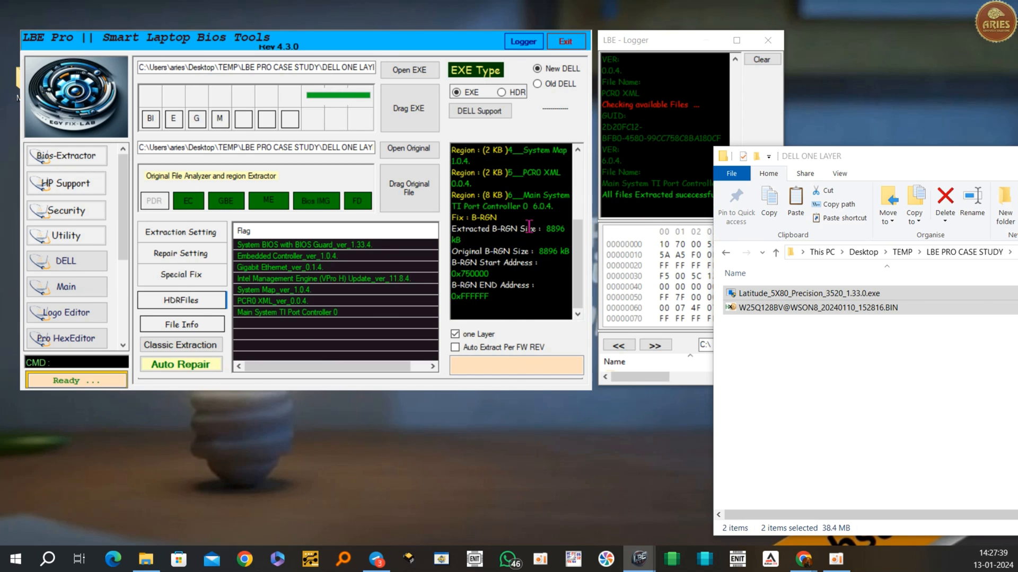
# Review the end of the extraction log and examine the repaired dump's name, size and date in the DELL ONE LAYER folder
pyautogui.click(603, 192)
pyautogui.moveTo(721, 198); pyautogui.dragTo(603, 185)
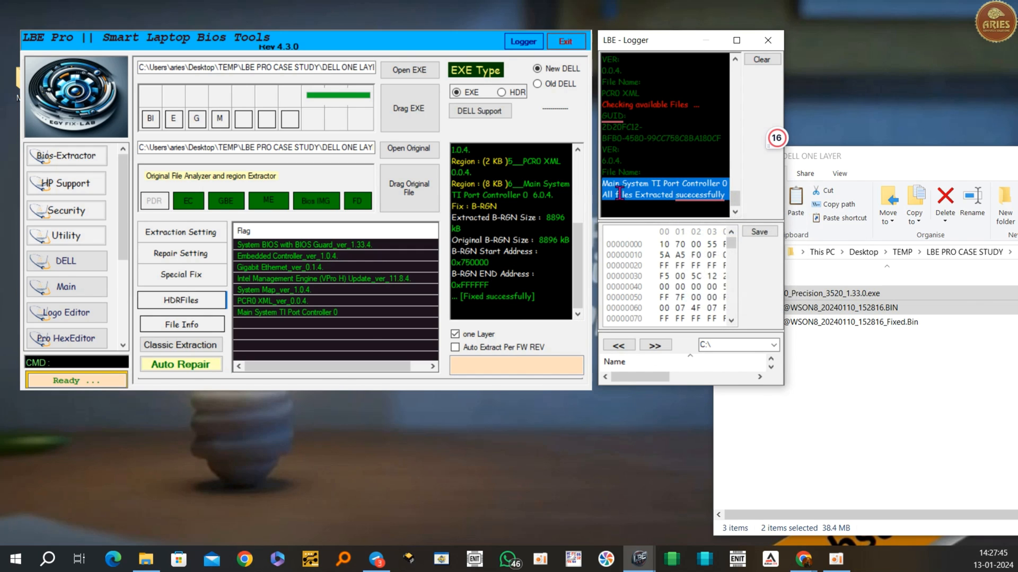
pyautogui.click(889, 160)
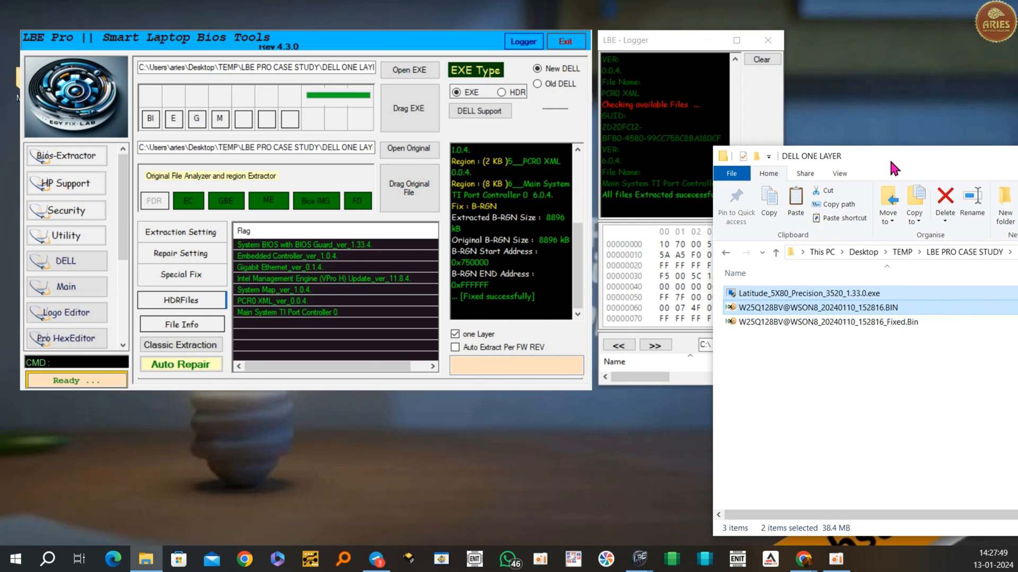
pyautogui.moveTo(889, 158); pyautogui.dragTo(609, 142)
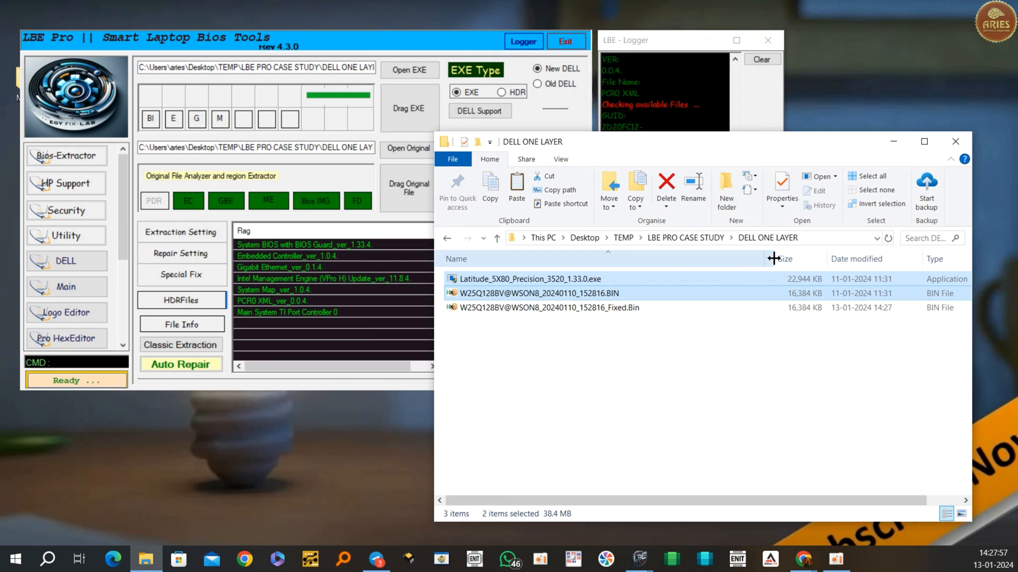
pyautogui.moveTo(773, 258); pyautogui.dragTo(651, 258)
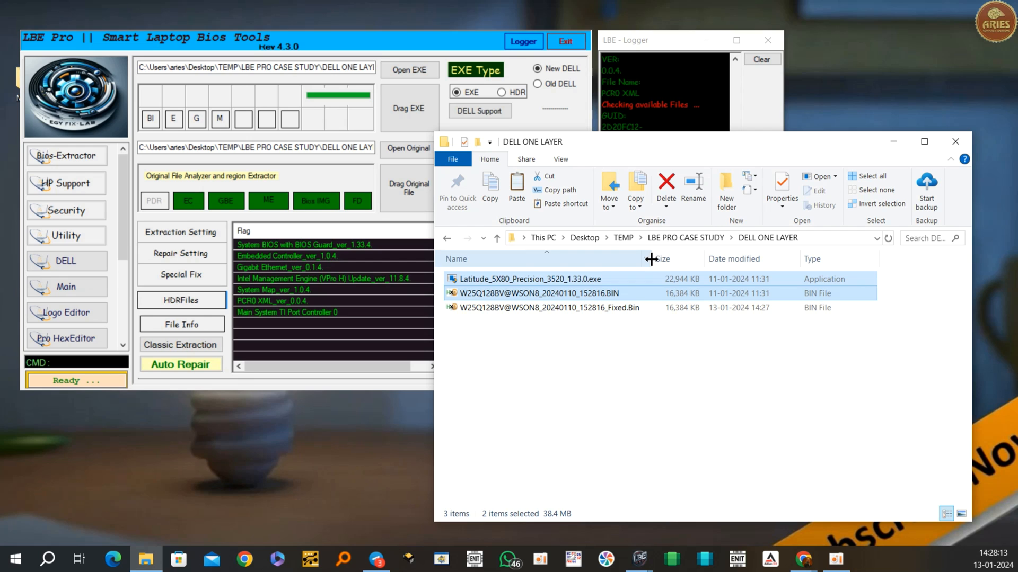
pyautogui.moveTo(654, 137); pyautogui.dragTo(795, 181)
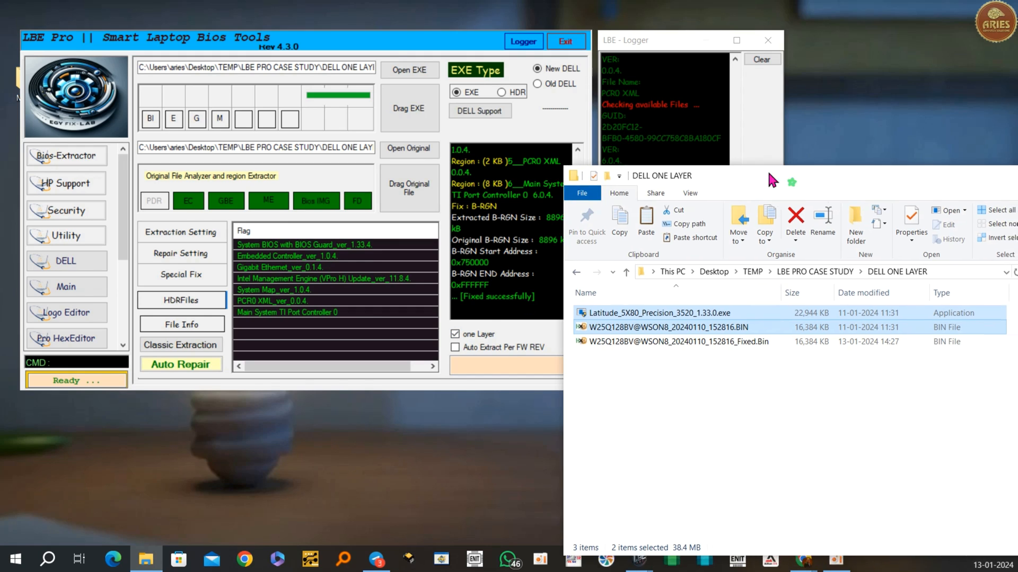
pyautogui.moveTo(792, 184); pyautogui.dragTo(582, 104)
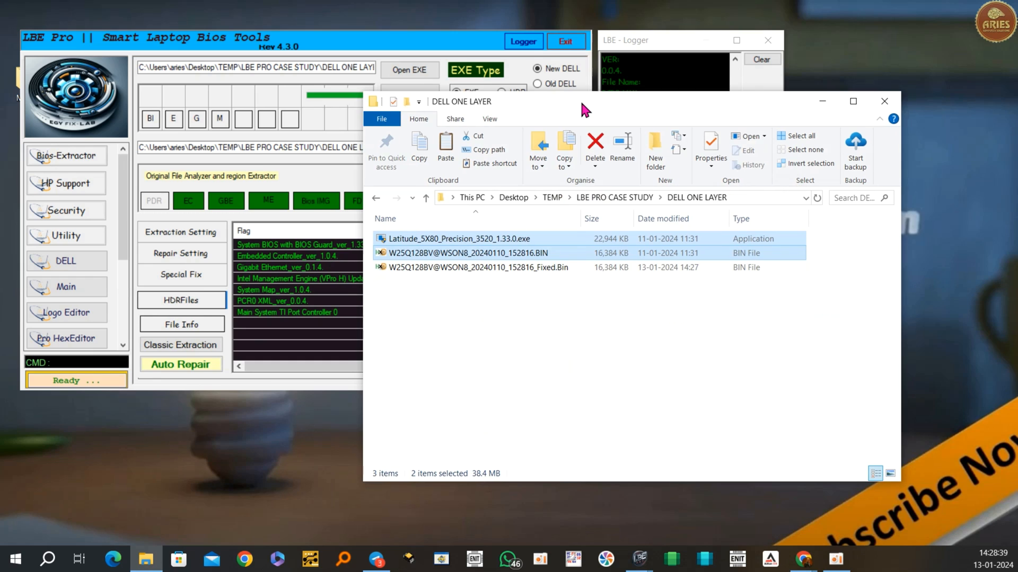
pyautogui.click(429, 269)
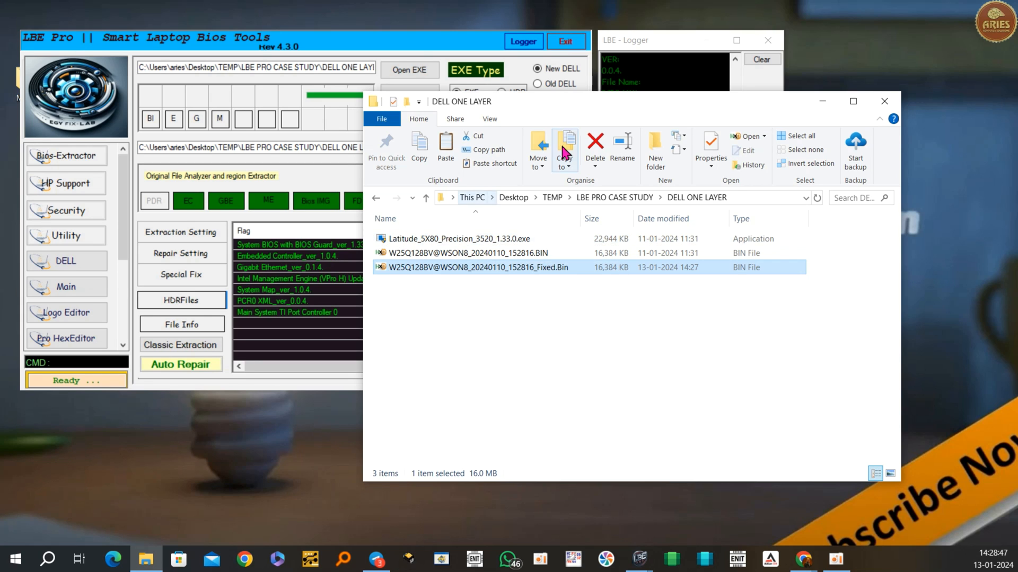
pyautogui.moveTo(568, 104); pyautogui.dragTo(742, 183)
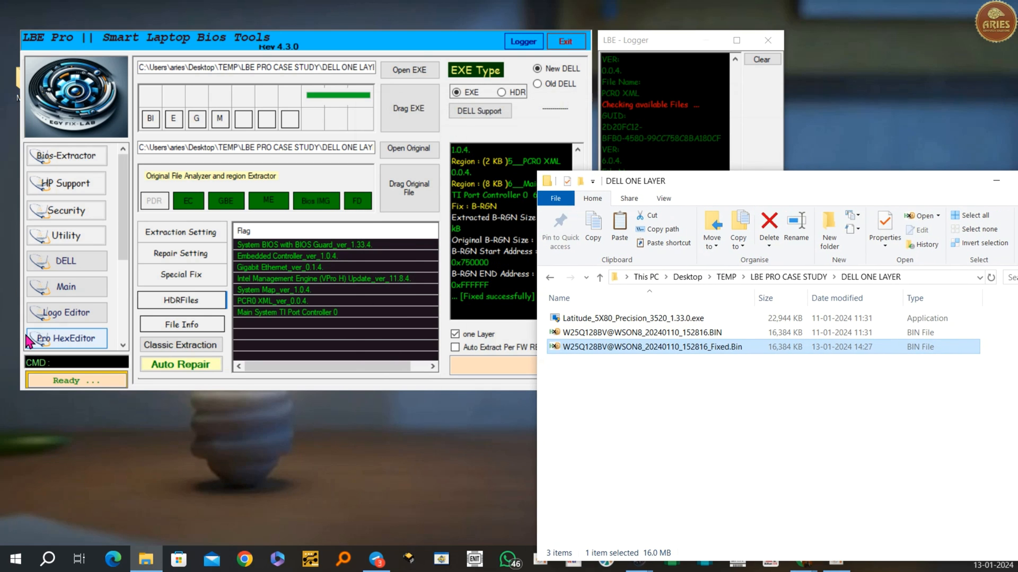
pyautogui.click(72, 362)
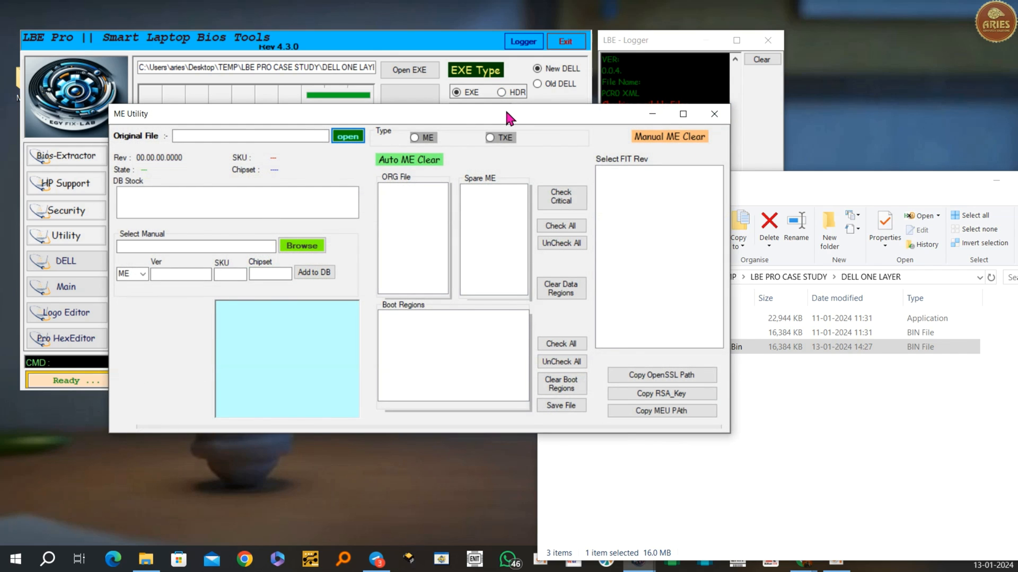
pyautogui.moveTo(505, 108); pyautogui.dragTo(484, 43)
pyautogui.click(888, 195)
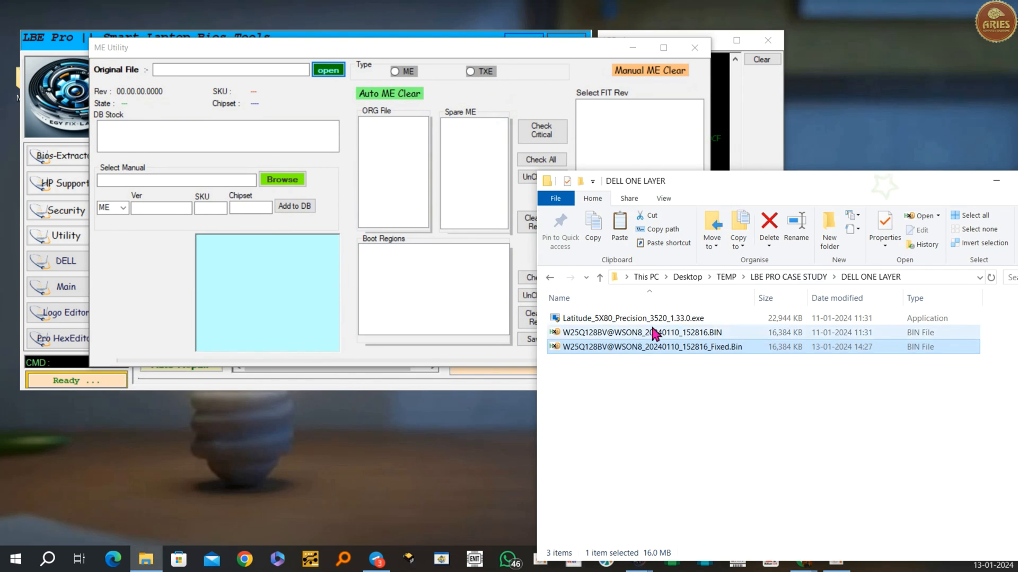
pyautogui.moveTo(637, 356); pyautogui.dragTo(216, 132)
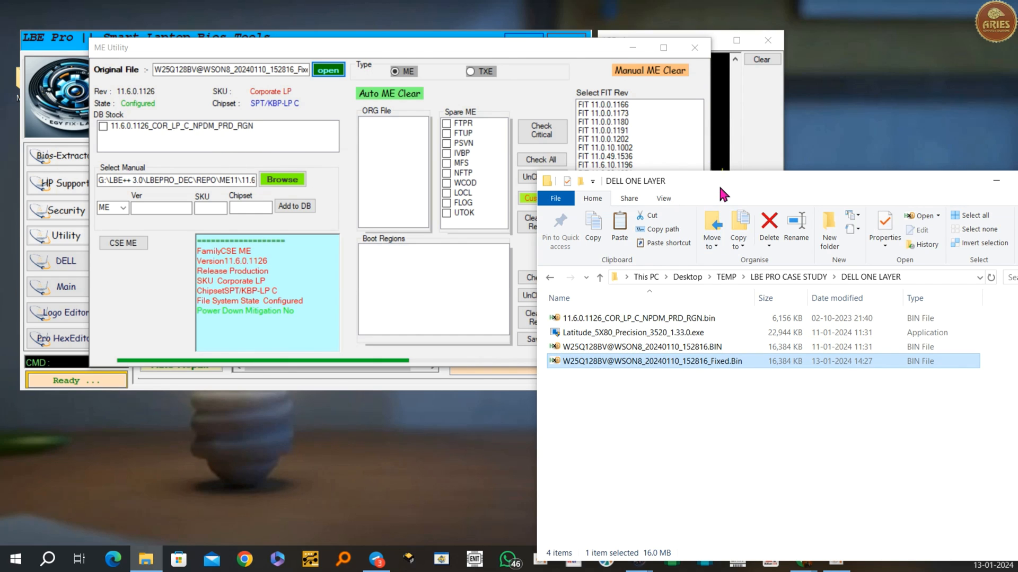
pyautogui.moveTo(724, 177); pyautogui.dragTo(879, 168)
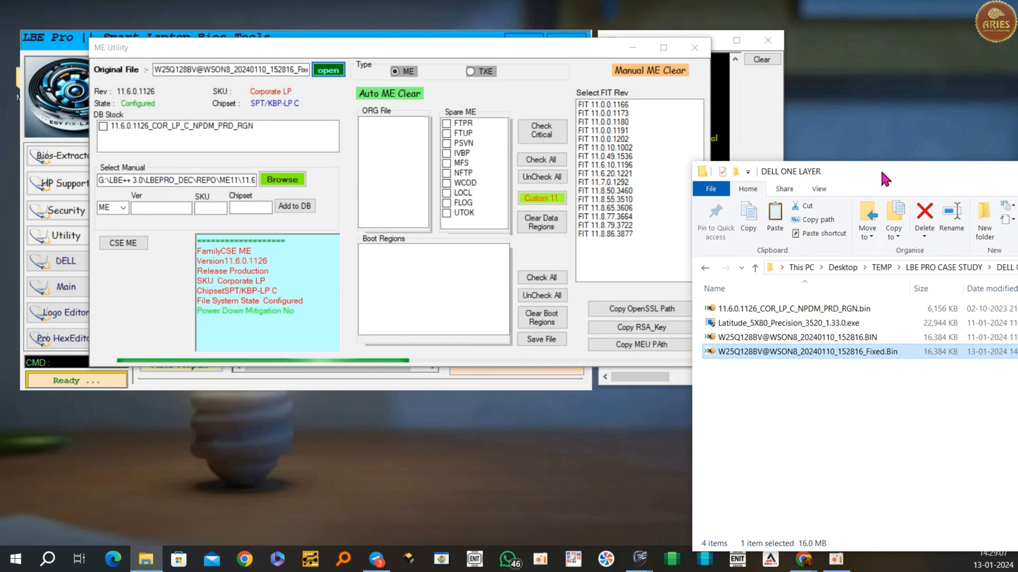
# Clean the fixed dump's ME region with the 11.6.0.1126_COR_LP_C_NPDM_PRD_RGN stock file and the Custom 11 option, then analyze the new file
pyautogui.click(103, 125)
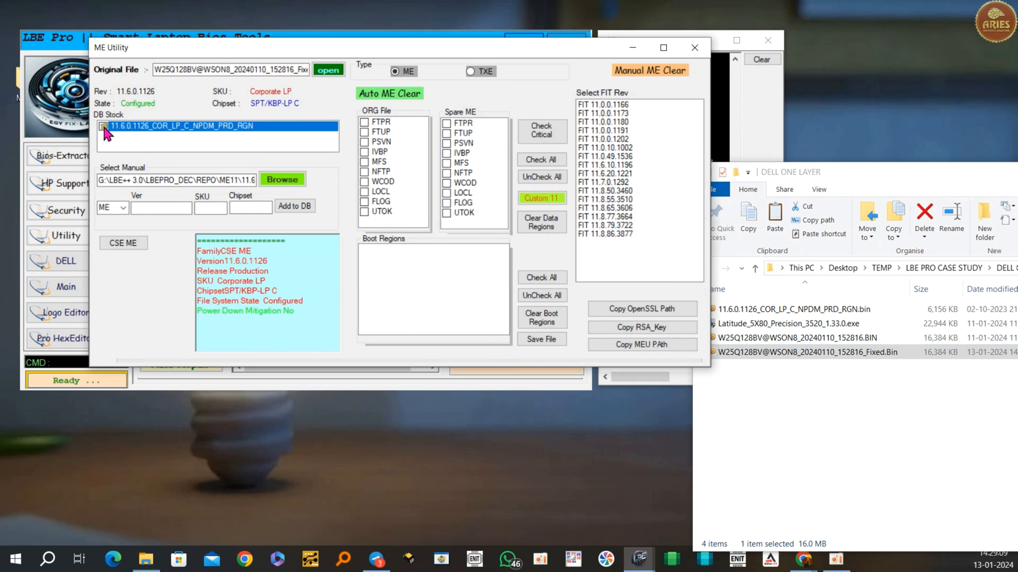
pyautogui.click(546, 204)
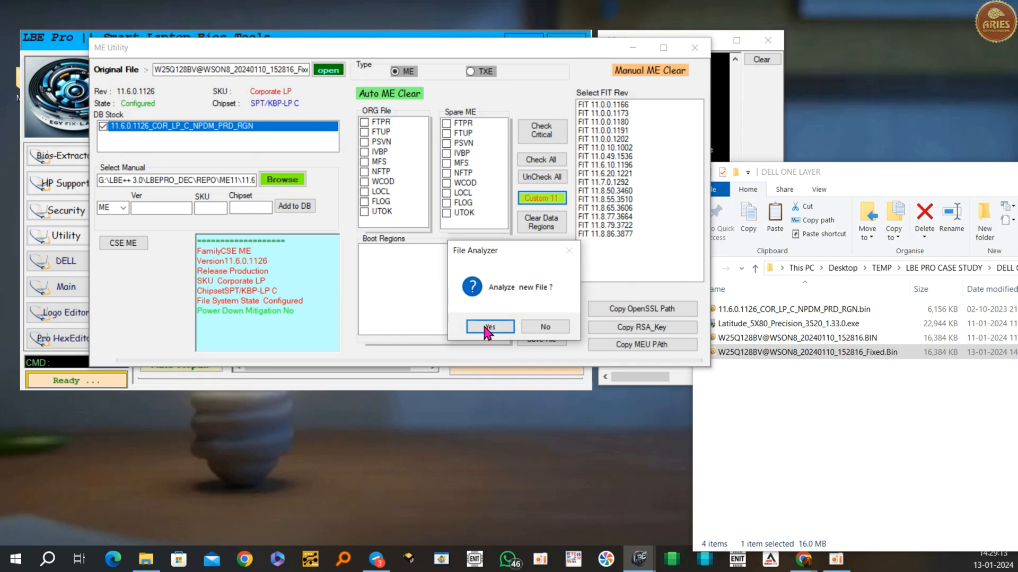
pyautogui.click(489, 326)
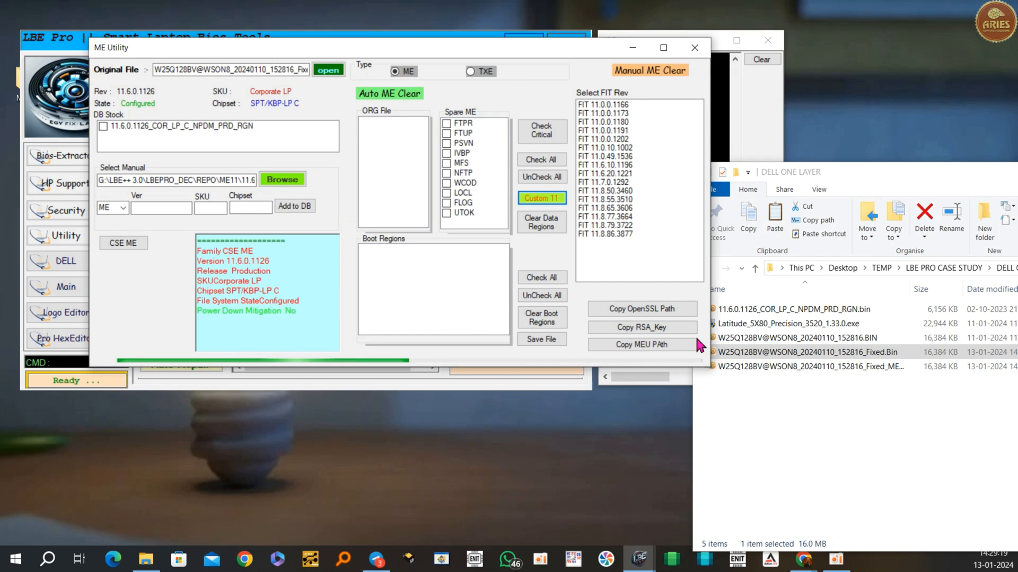
# Widen the file name column and examine W25Q128BV@WSON8_20240110_152816_Fixed_ME++.Bin in the DELL ONE LAYER folder
pyautogui.moveTo(908, 289); pyautogui.dragTo(978, 290)
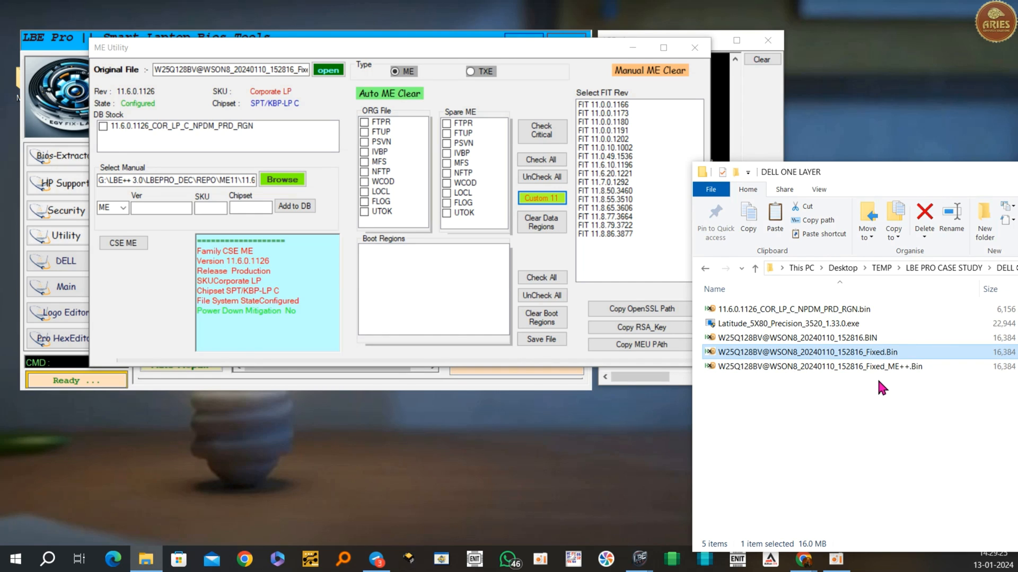
pyautogui.click(892, 369)
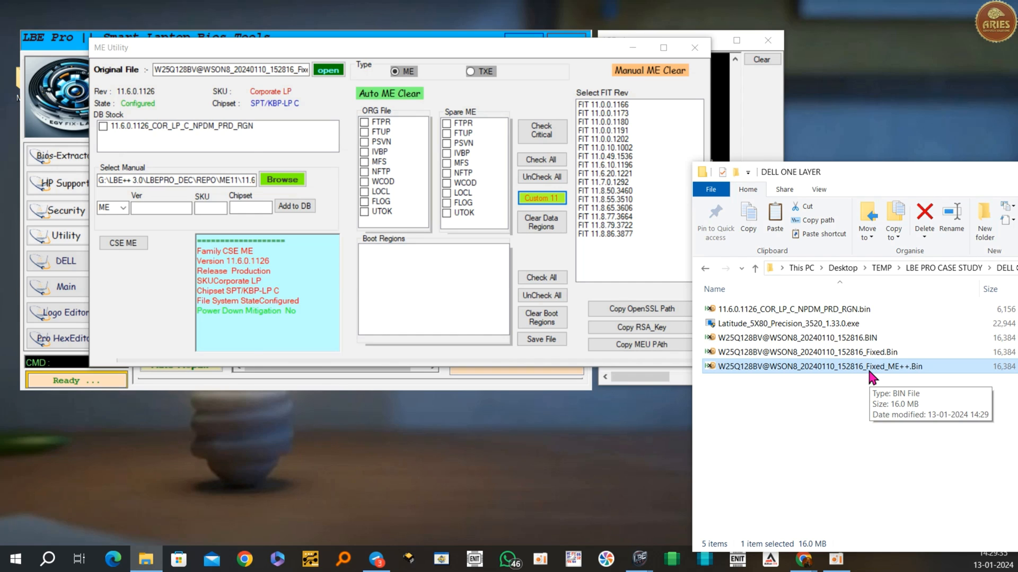
pyautogui.moveTo(894, 171); pyautogui.dragTo(630, 137)
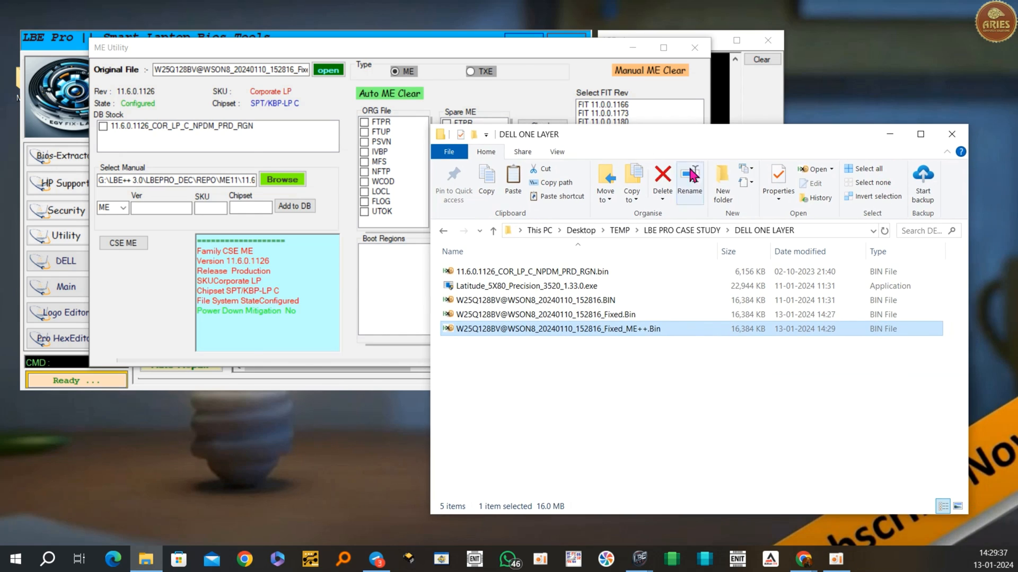
# Go up to the LBE PRO CASE STUDY folder and view the DELL BIOS practice for lbepro.zip post in Telegram's ARIES DOWNLOAD channel
pyautogui.click(678, 231)
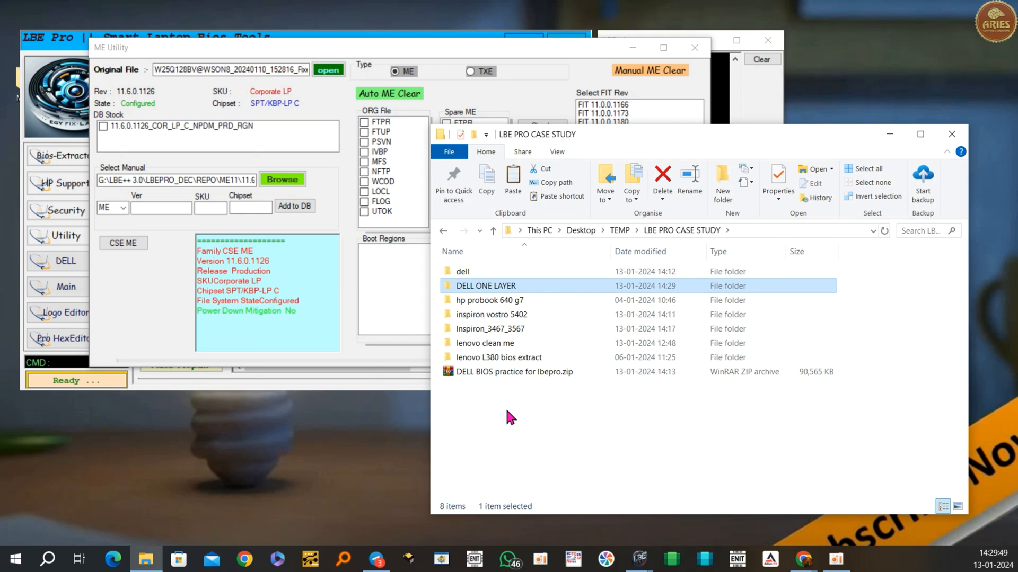
pyautogui.click(376, 560)
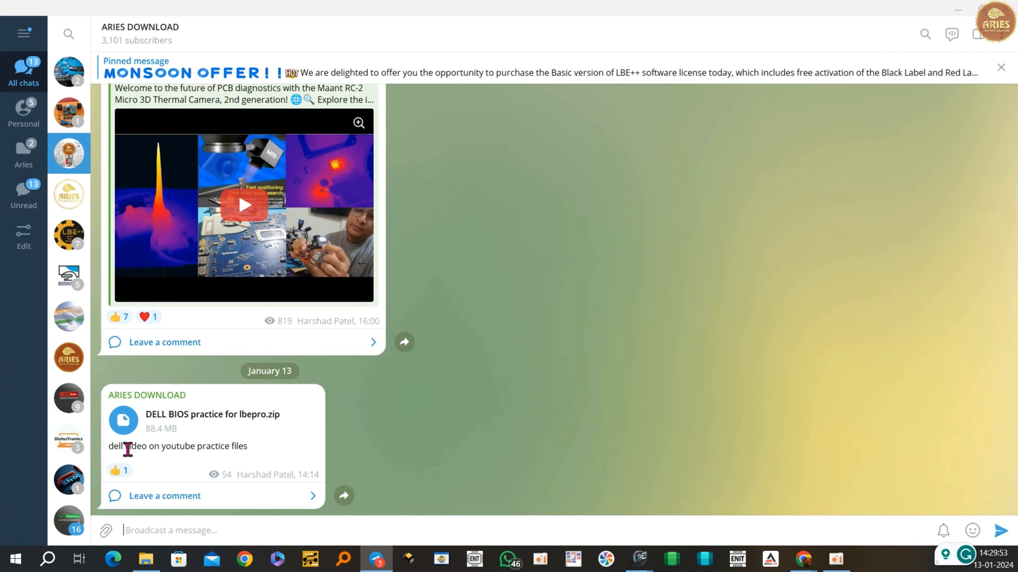
pyautogui.doubleClick(157, 426)
pyautogui.click(957, 10)
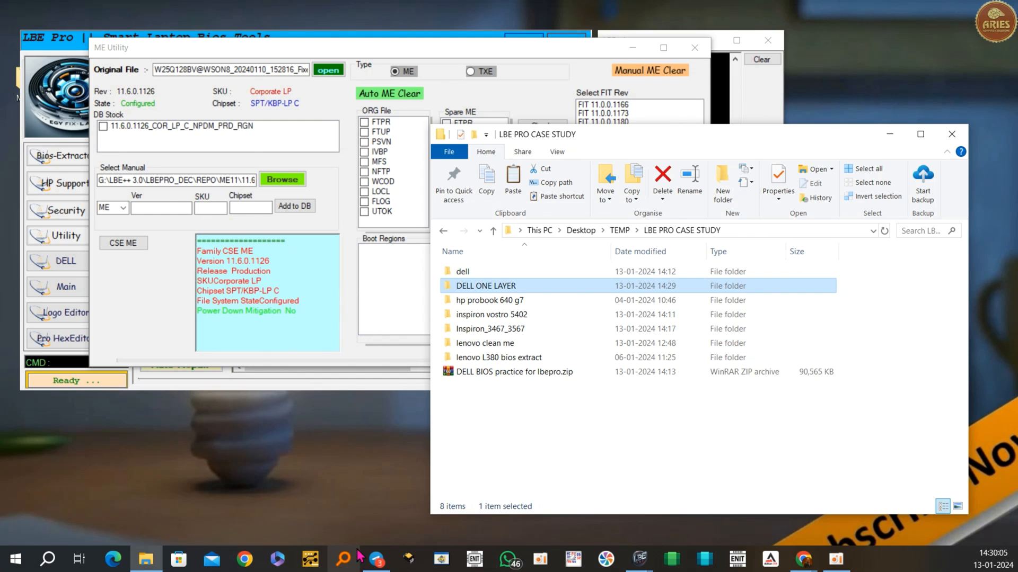
pyautogui.click(376, 559)
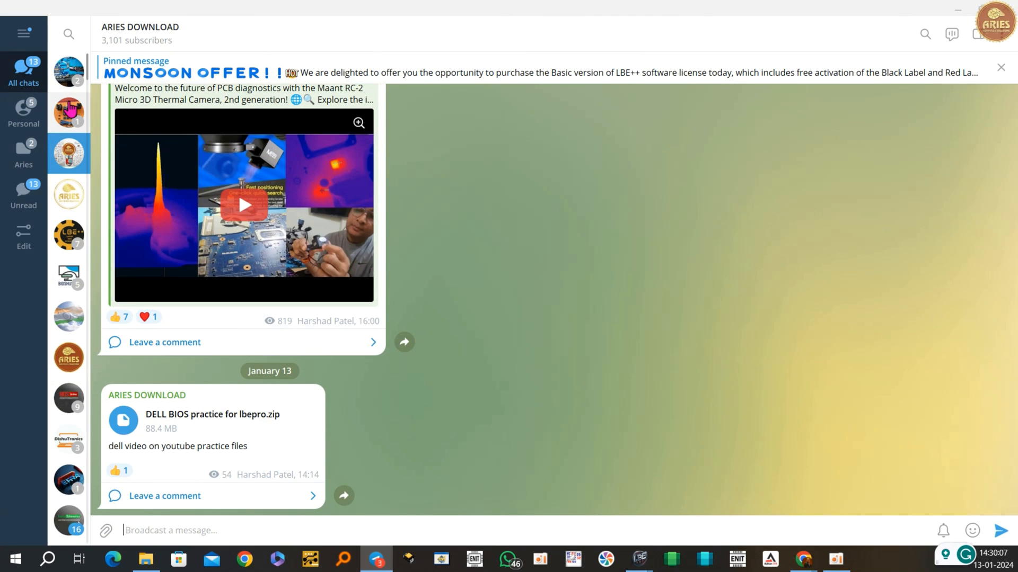
pyautogui.click(958, 9)
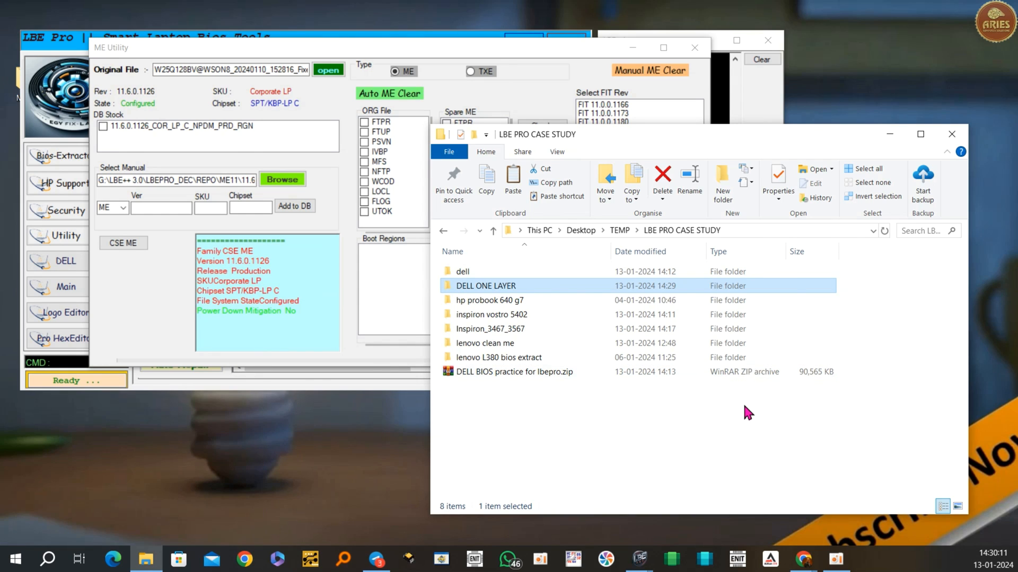